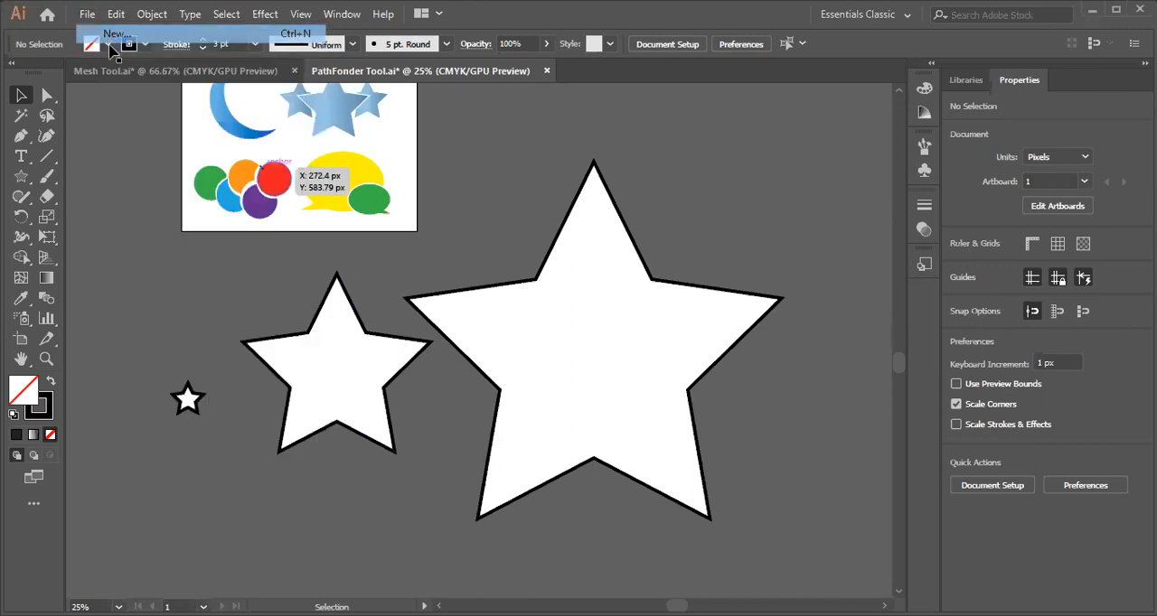
Create a new document and draw a five-pointed star about 672 by 639 px near the middle of the artboard.
key("ctrl+n")
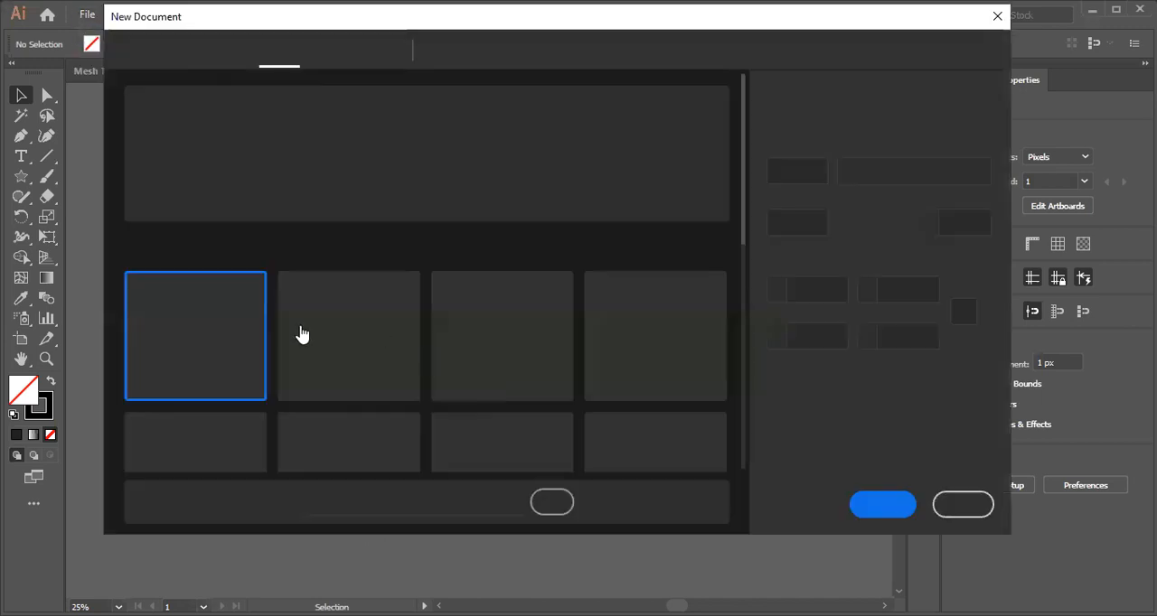
left_click(888, 505)
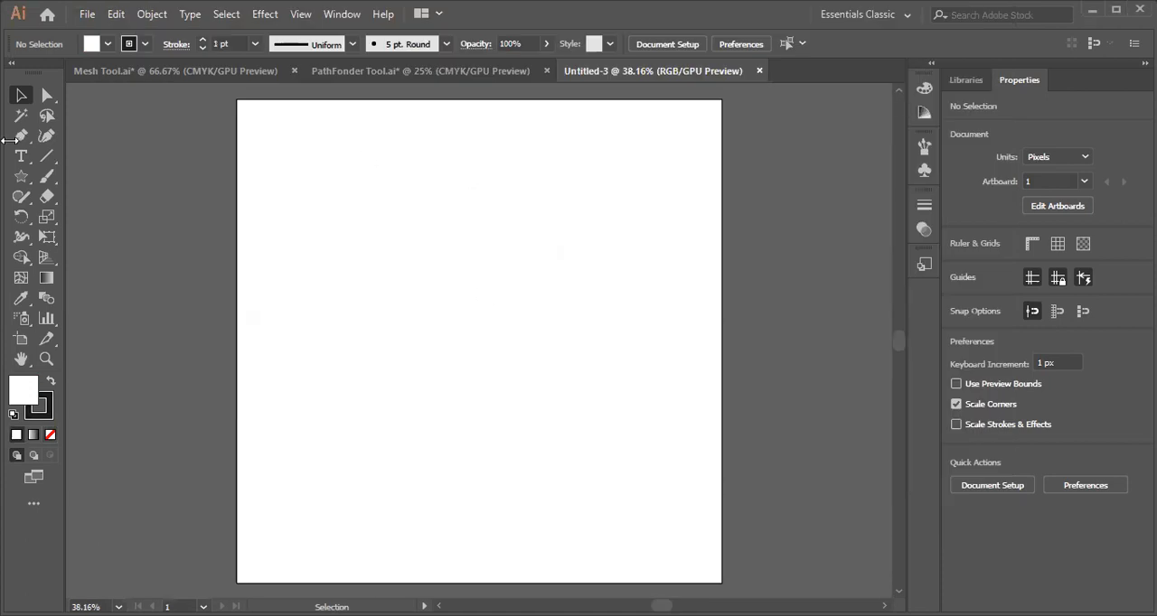
left_click(24, 181)
left_click_drag(26, 187, 94, 260)
mouse_move(382, 227)
left_mouse_down()
mouse_move(536, 439)
mouse_move(483, 355)
left_mouse_up()
left_click(21, 95)
left_click_drag(362, 240, 423, 335)
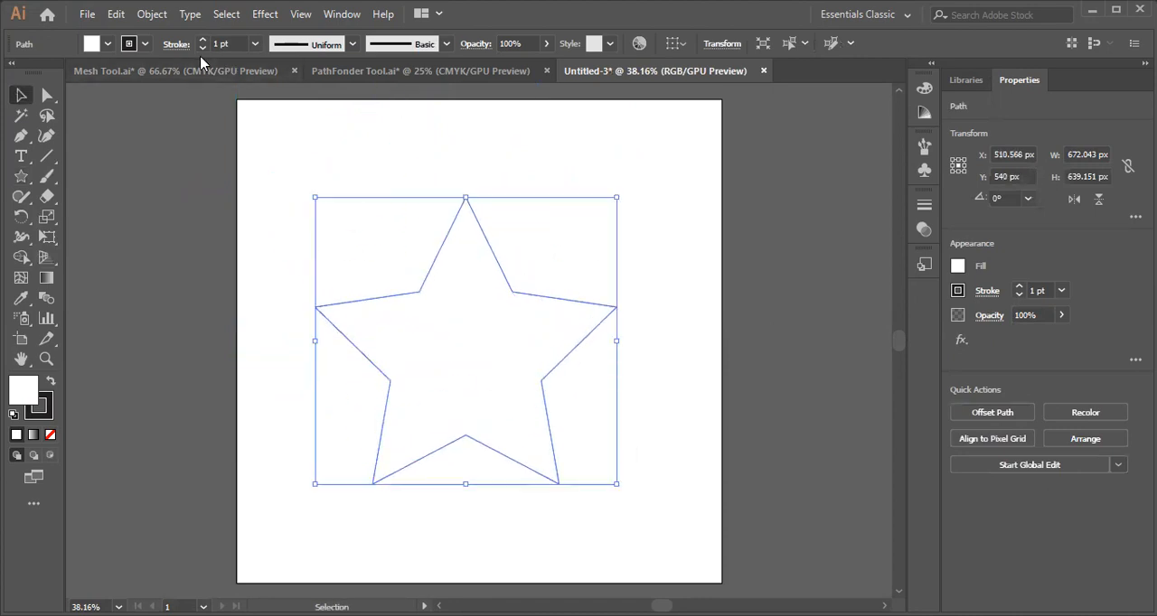
Set the star's stroke weight to 16 pt.
left_click(255, 46)
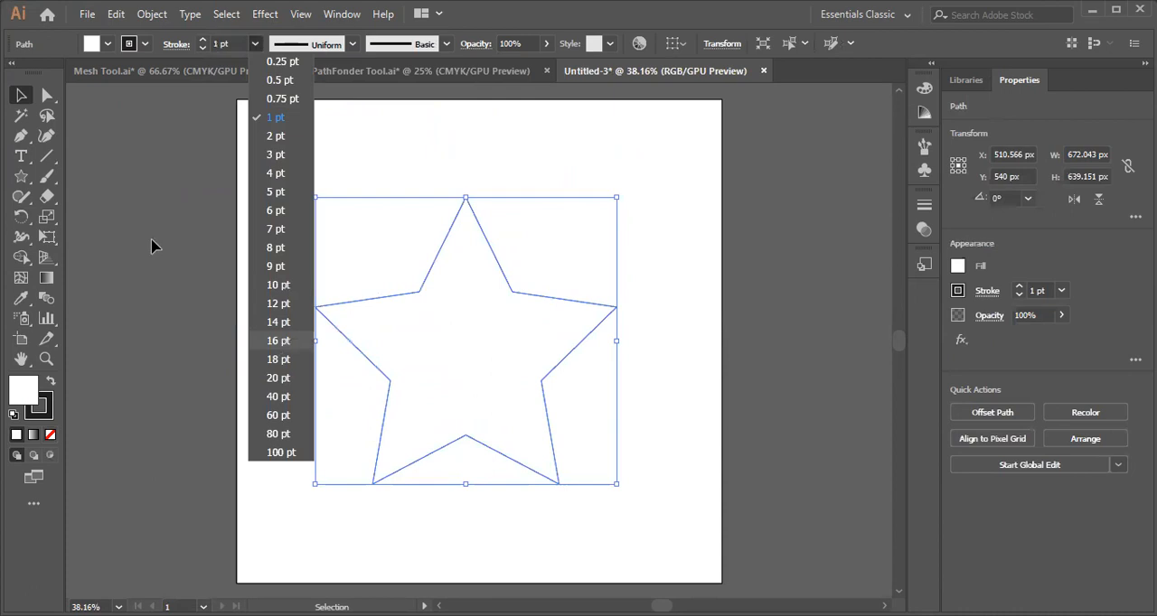
left_click(278, 341)
left_click(560, 273)
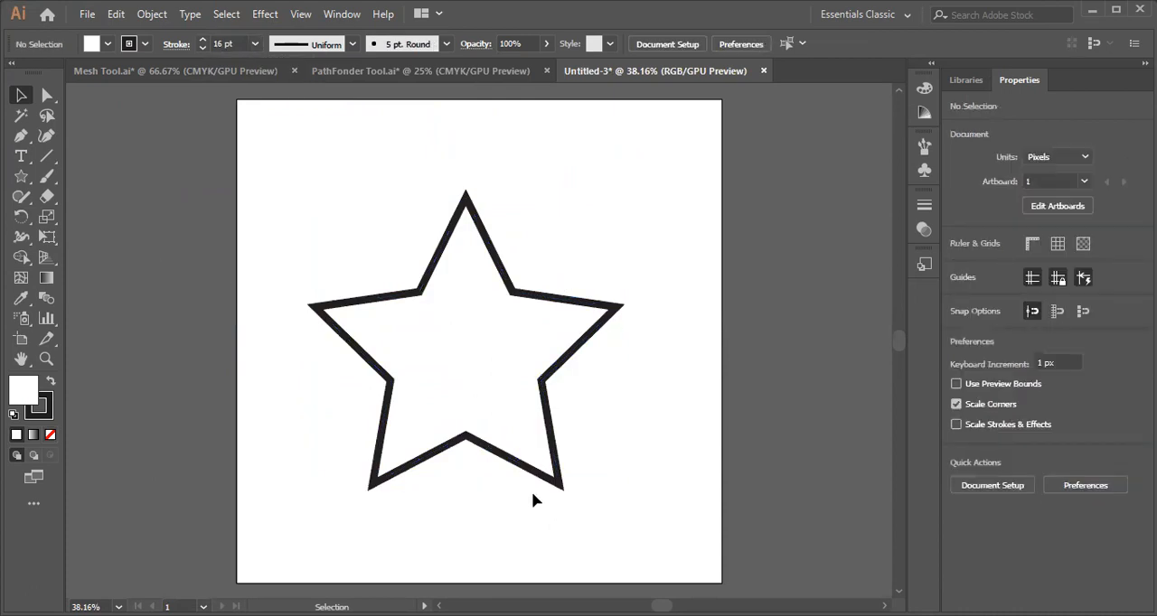
left_click(506, 291)
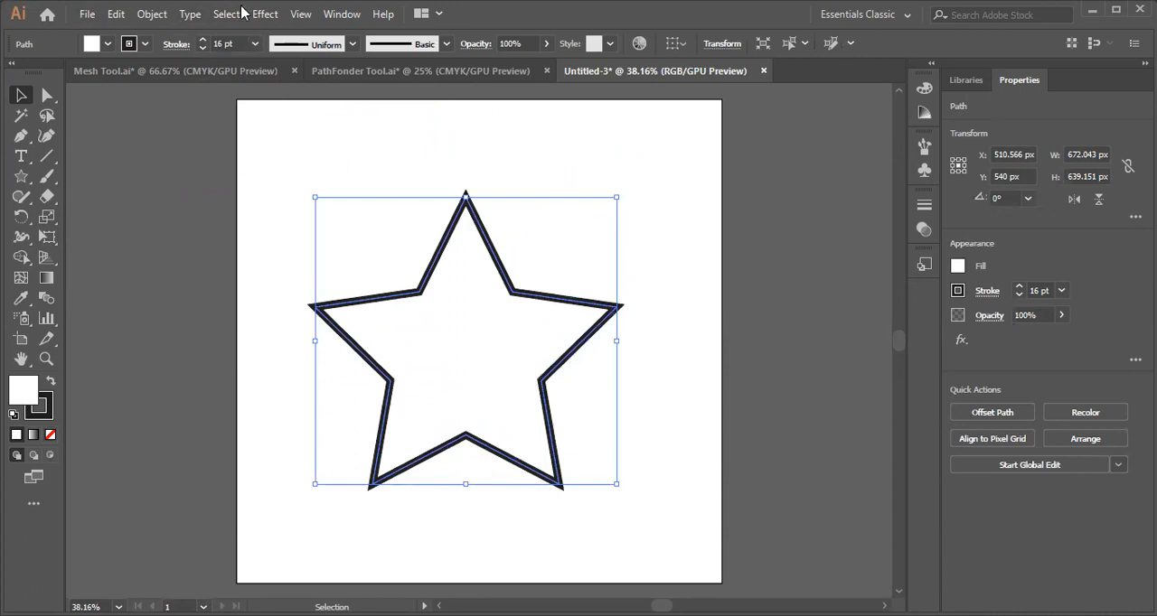
Save the document as an Adobe Illustrator file named Star Logo in the Ai Lectures folder.
left_click(87, 16)
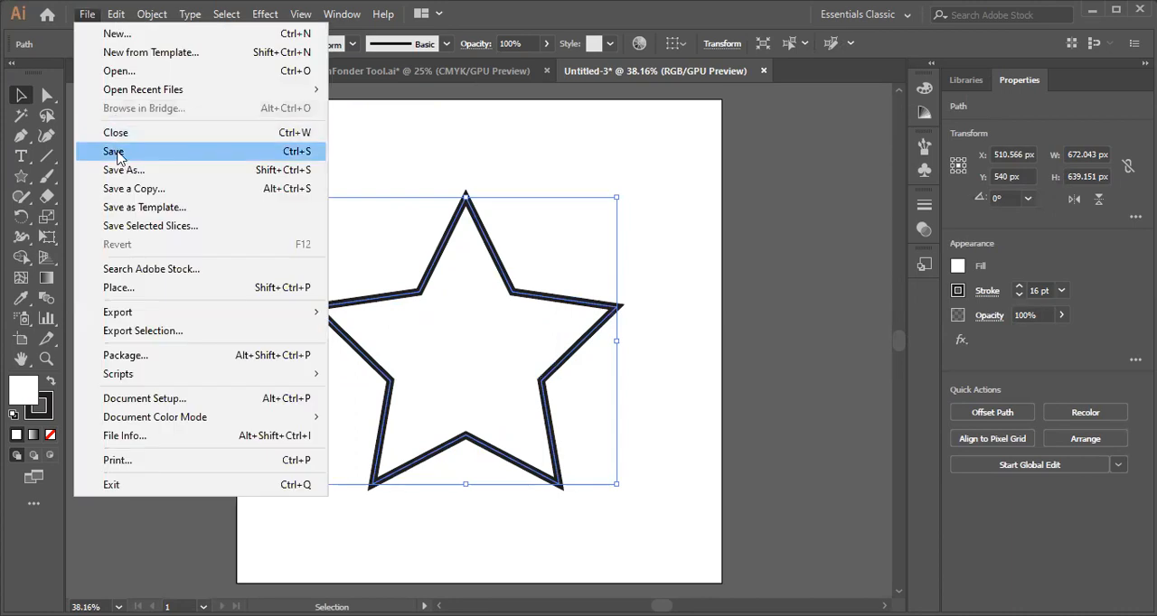
left_click(204, 157)
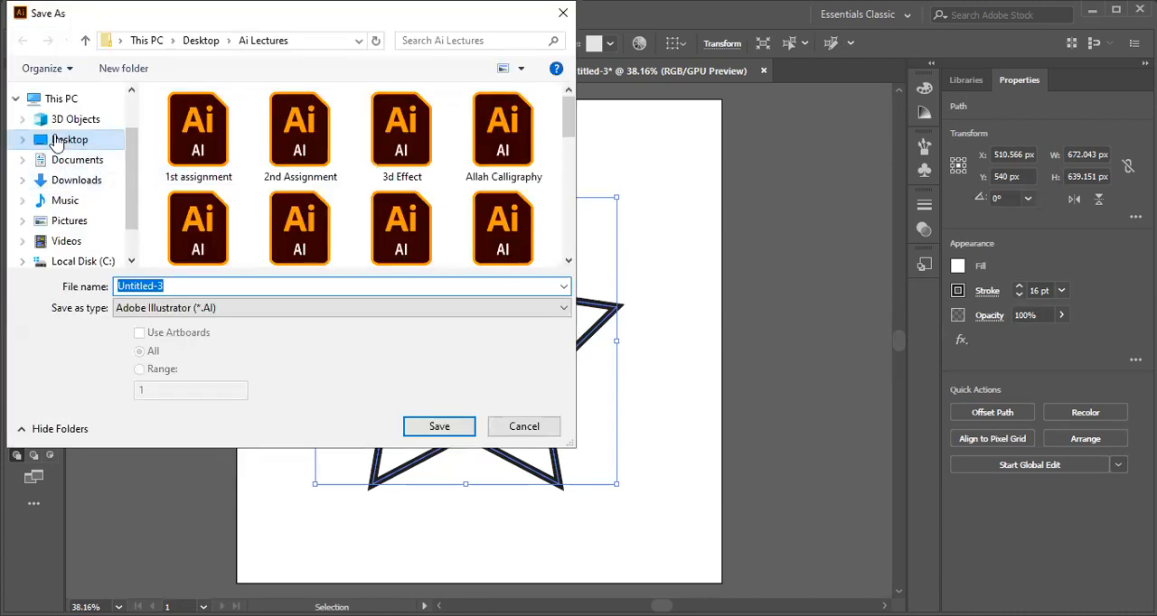
left_click(224, 286)
key("BackSpace")
key("BackSpace")
key("BackSpace")
key("BackSpace")
key("BackSpace")
key("BackSpace")
key("BackSpace")
key("BackSpace")
key("BackSpace")
type("Star Logo")
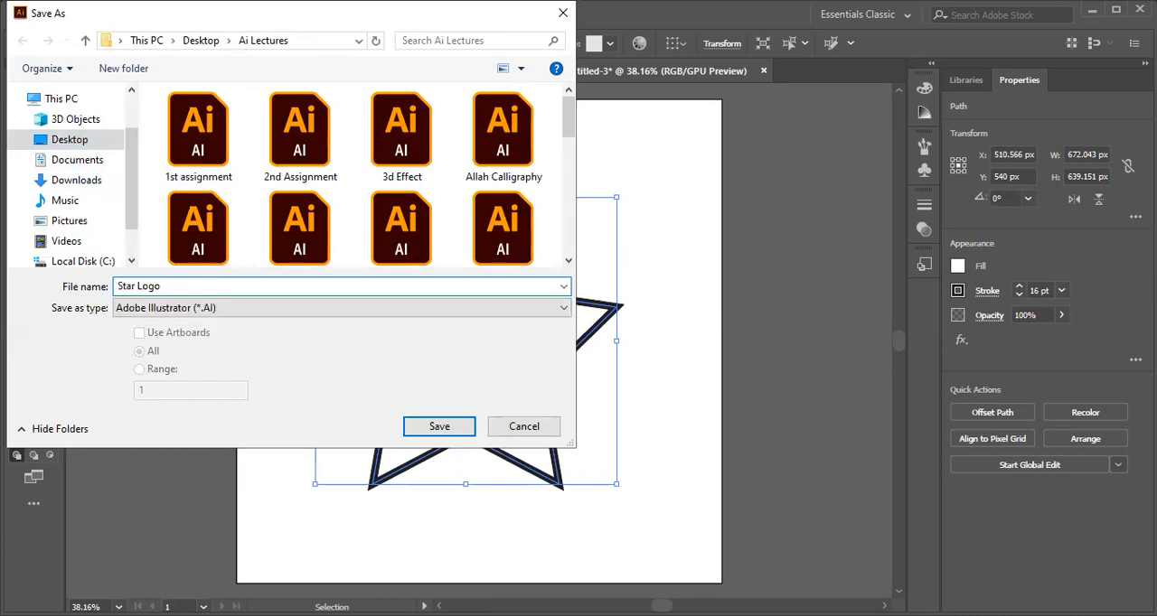
left_click(441, 426)
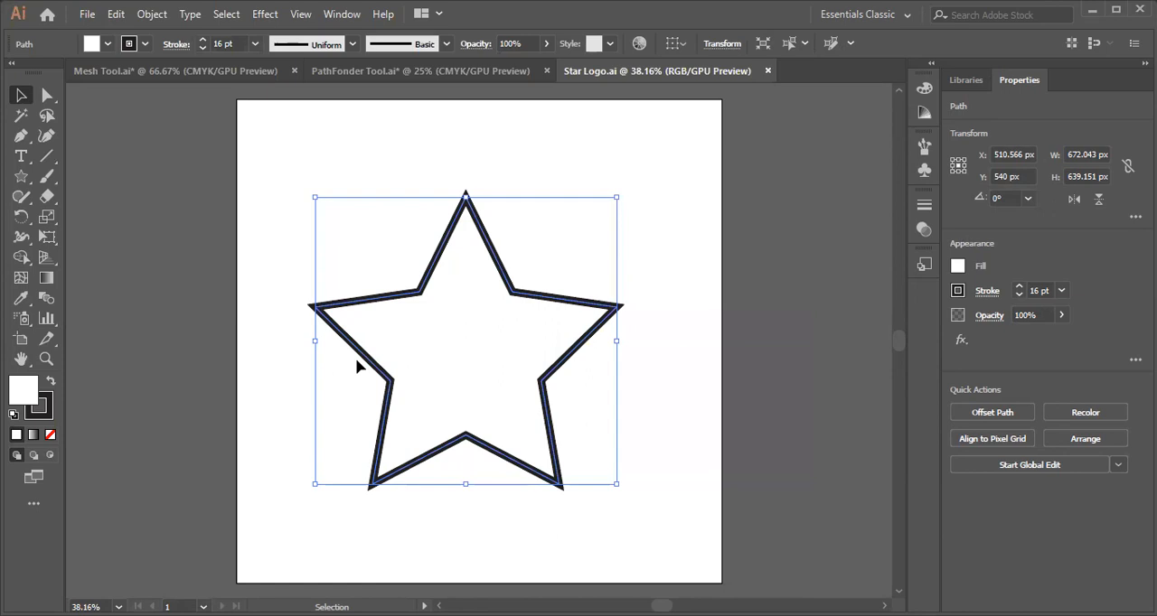
Expand the star with both Fill and Stroke included.
scroll(355, 358, "down", 1)
scroll(499, 377, "up", 1)
left_click(151, 15)
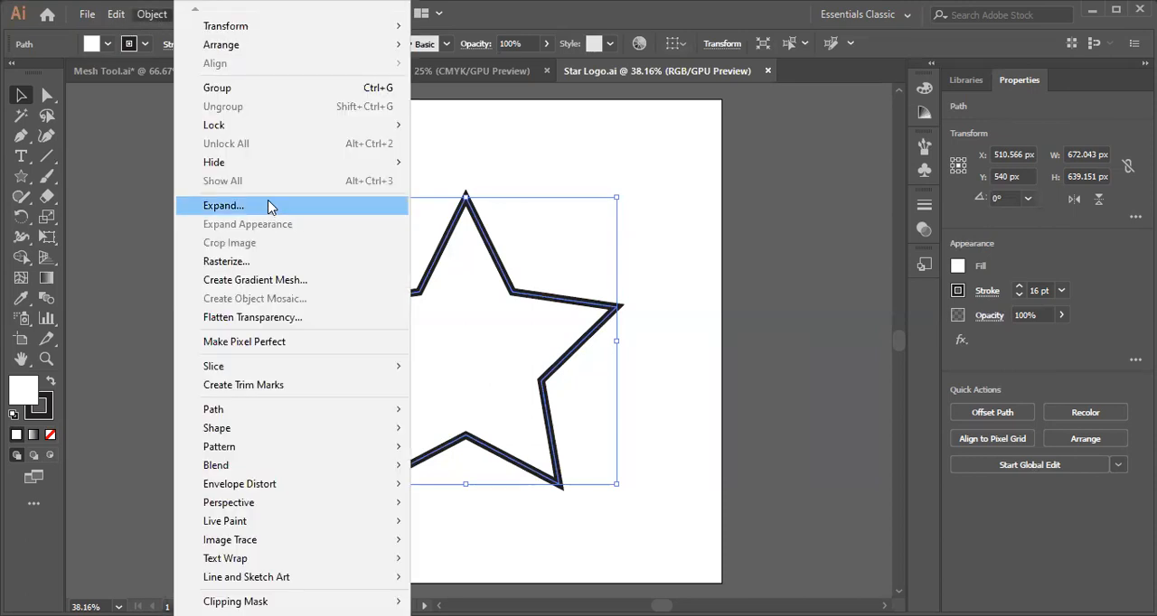
left_click(126, 217)
left_click(452, 371)
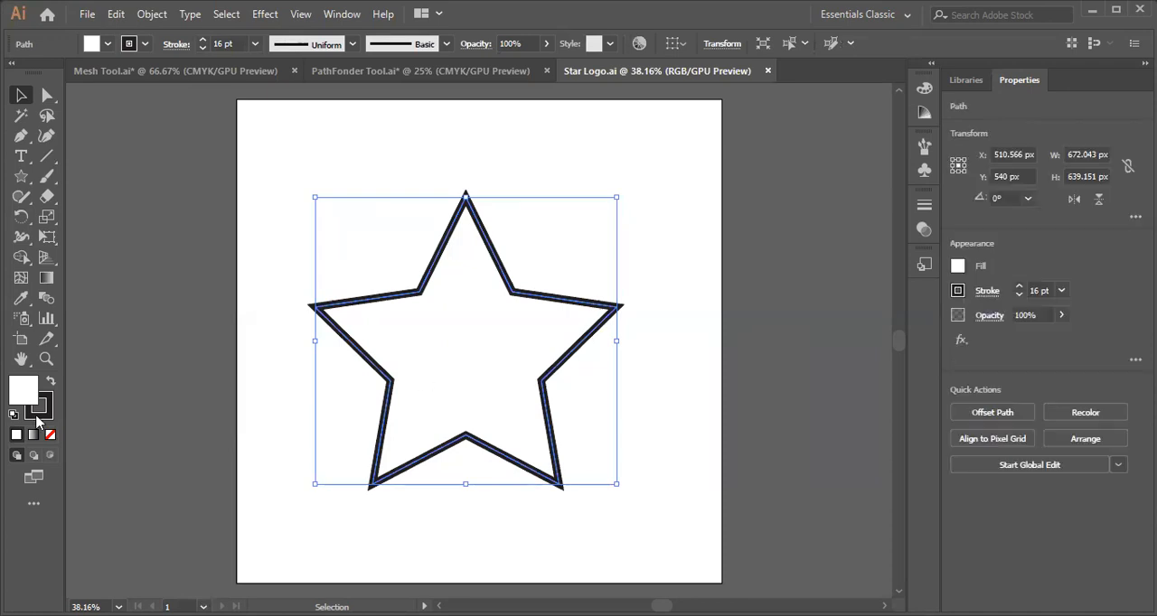
left_click(240, 207)
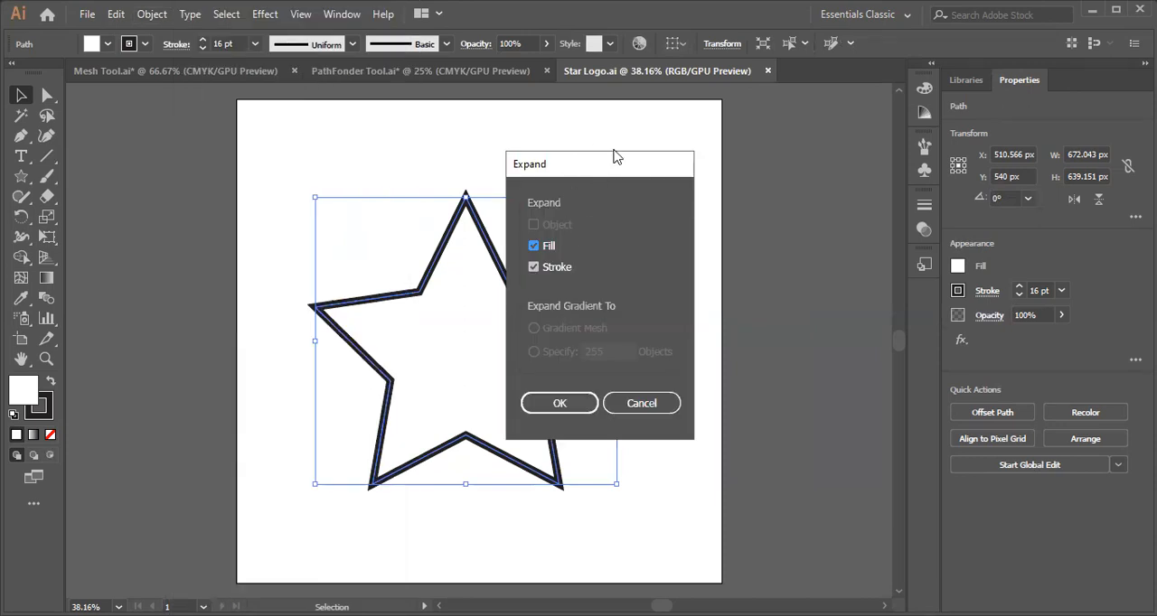
left_click_drag(613, 156, 700, 85)
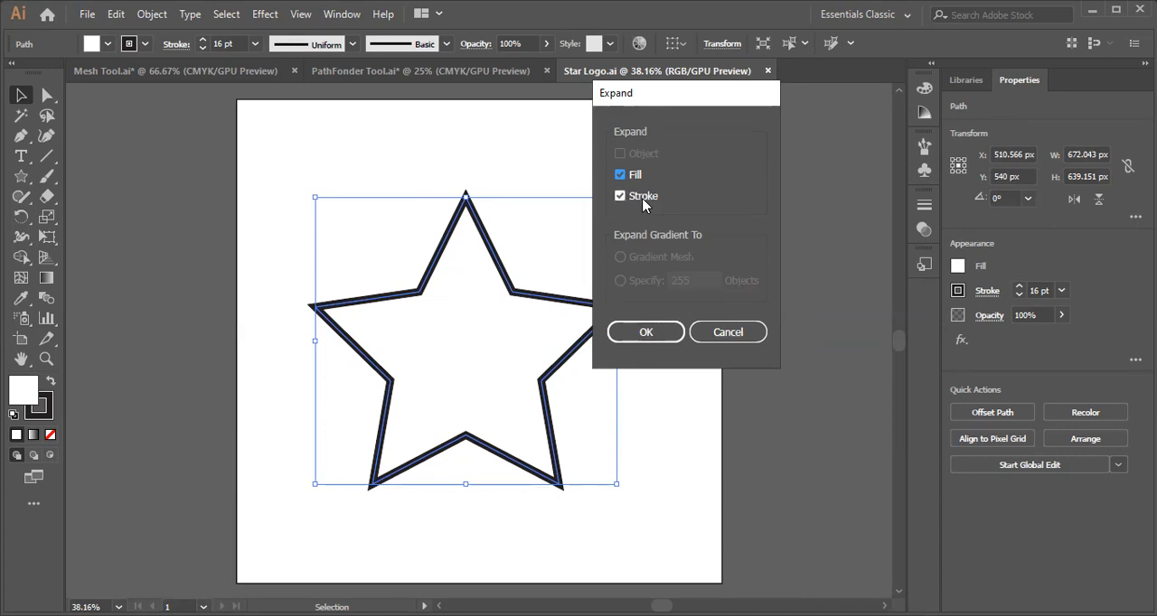
left_click(646, 333)
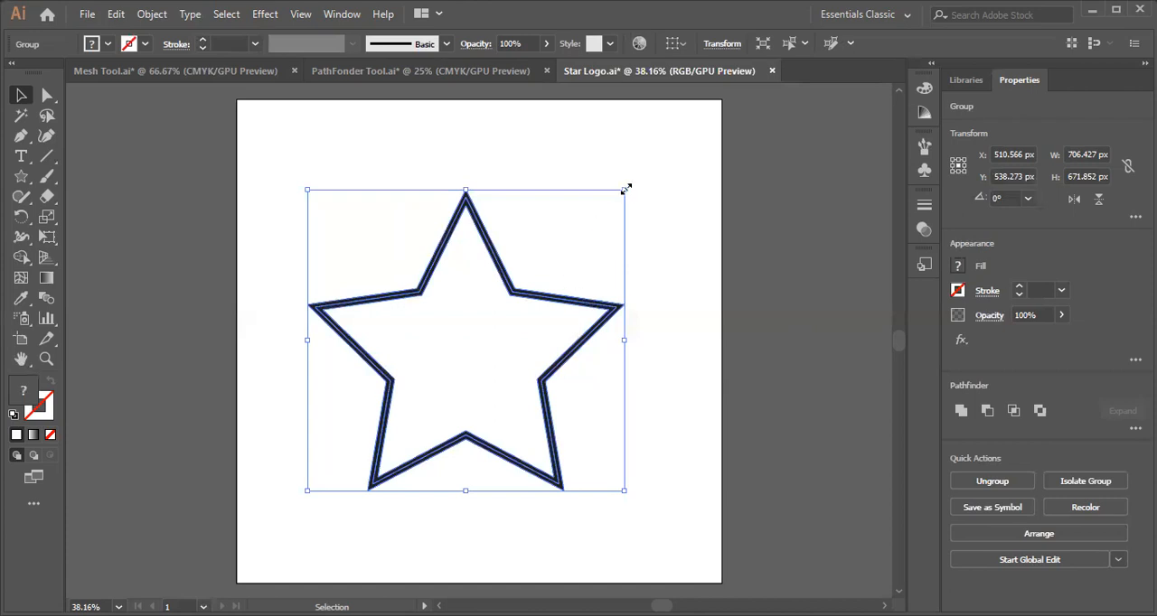
Make a copy of the expanded star beside its lower-left edge and scale it down to about 156 px wide.
left_click_drag(597, 307, 311, 358)
left_click_drag(339, 241, 249, 360)
left_click_drag(199, 411, 316, 404)
left_click(295, 484)
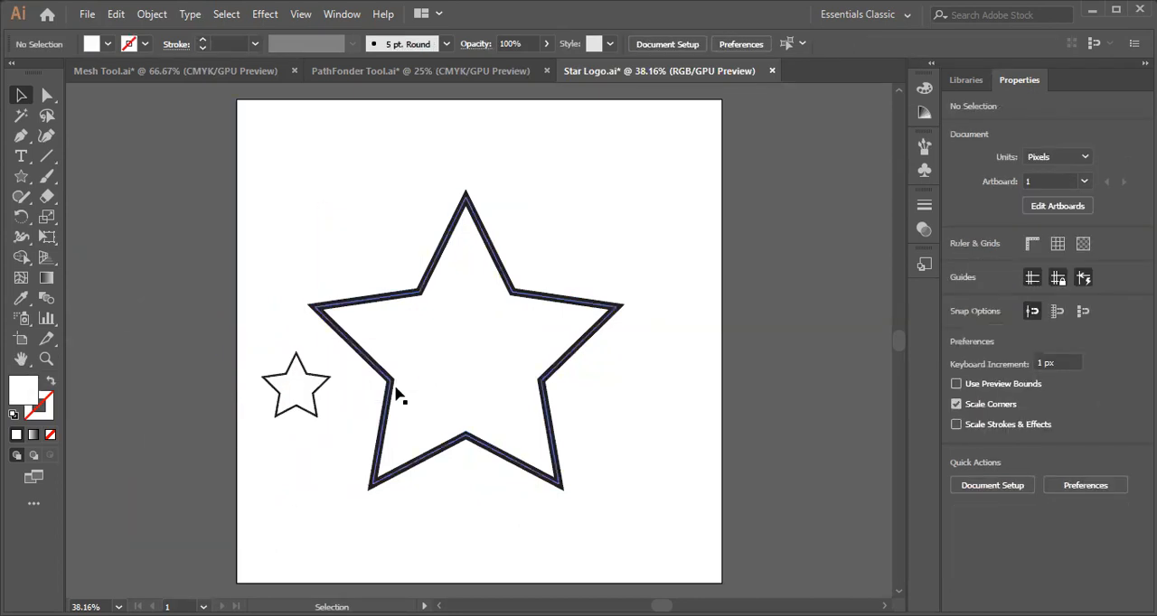
left_click_drag(393, 390, 687, 300)
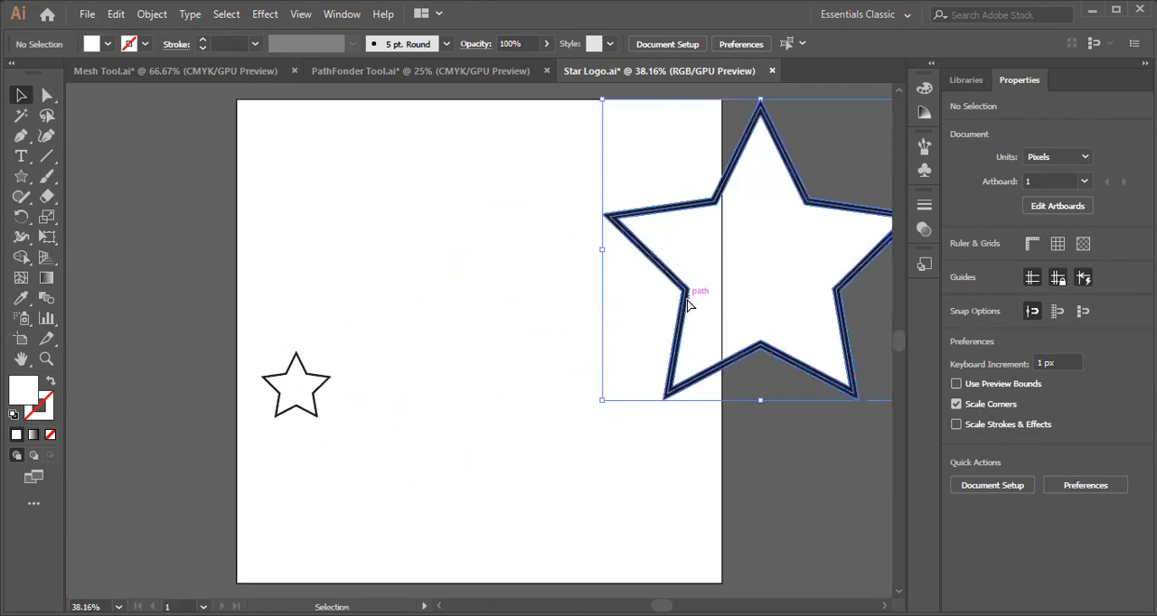
key("ctrl+minus")
key("ctrl+z")
Copy the original star beyond the artboard's right edge and enlarge the copy to about 1208 by 1149 px.
key("ctrl+minus")
key("ctrl+minus")
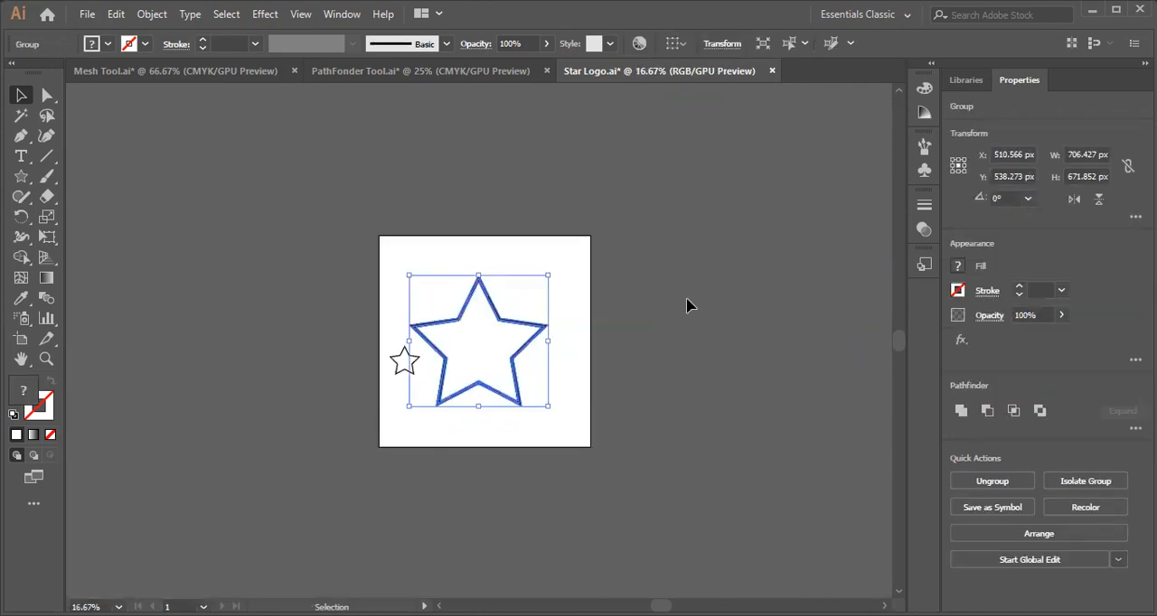
left_click_drag(539, 326, 689, 294)
left_click_drag(690, 230, 741, 173)
left_click(354, 240)
left_click_drag(562, 333, 588, 328)
key("ctrl+plus")
key("h")
left_click_drag(455, 342, 683, 244)
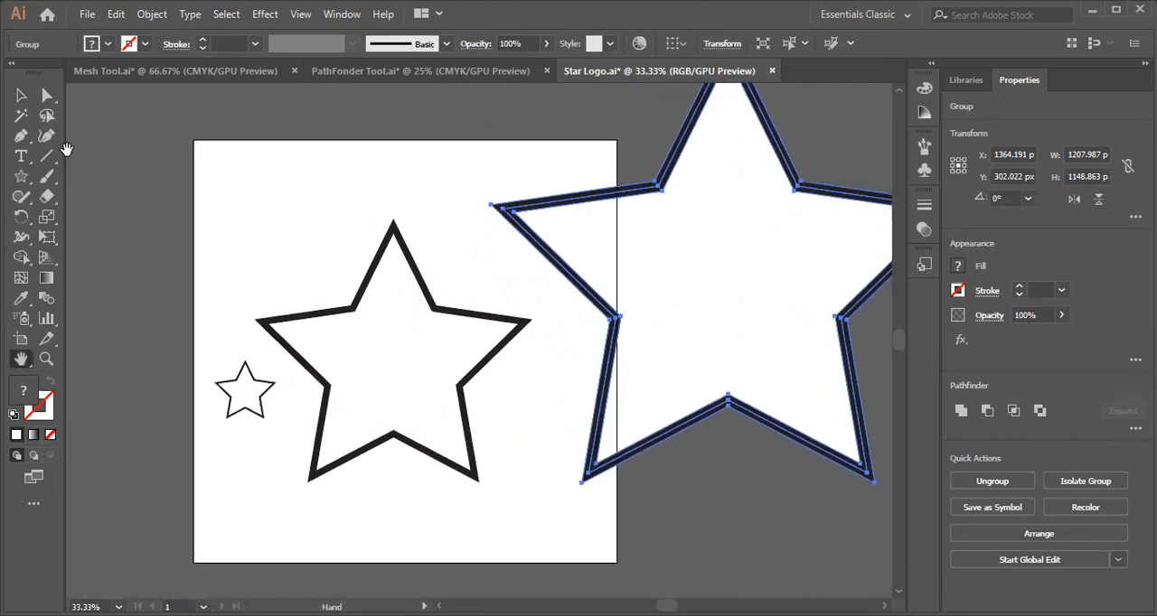
Delete the small and the enlarged star copies, keeping only the original star.
left_click(21, 95)
left_click(239, 411)
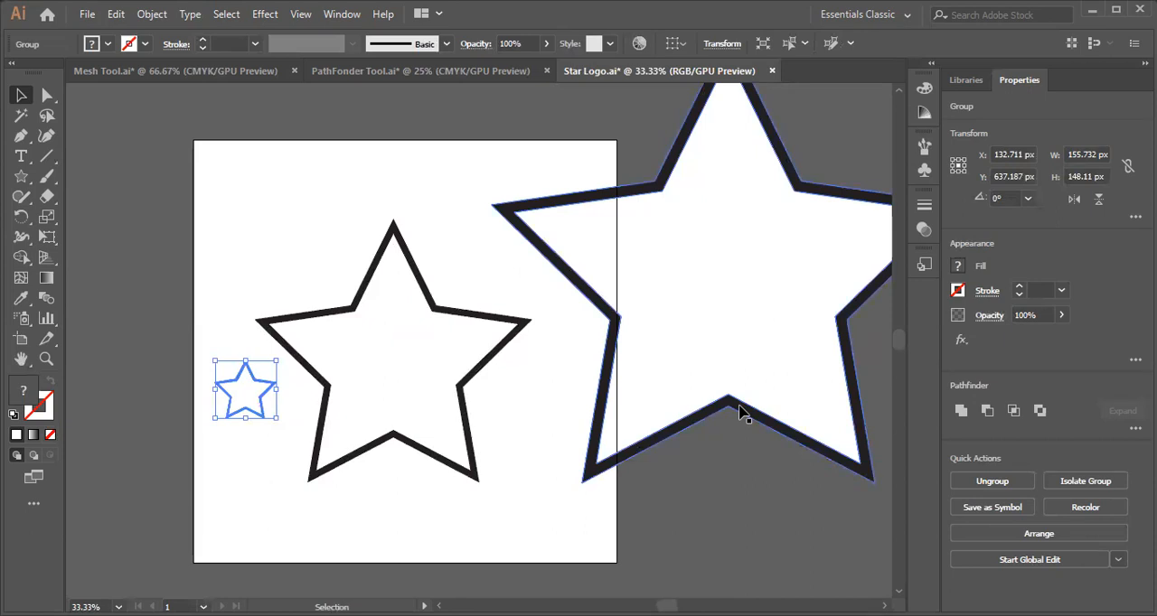
key("Delete")
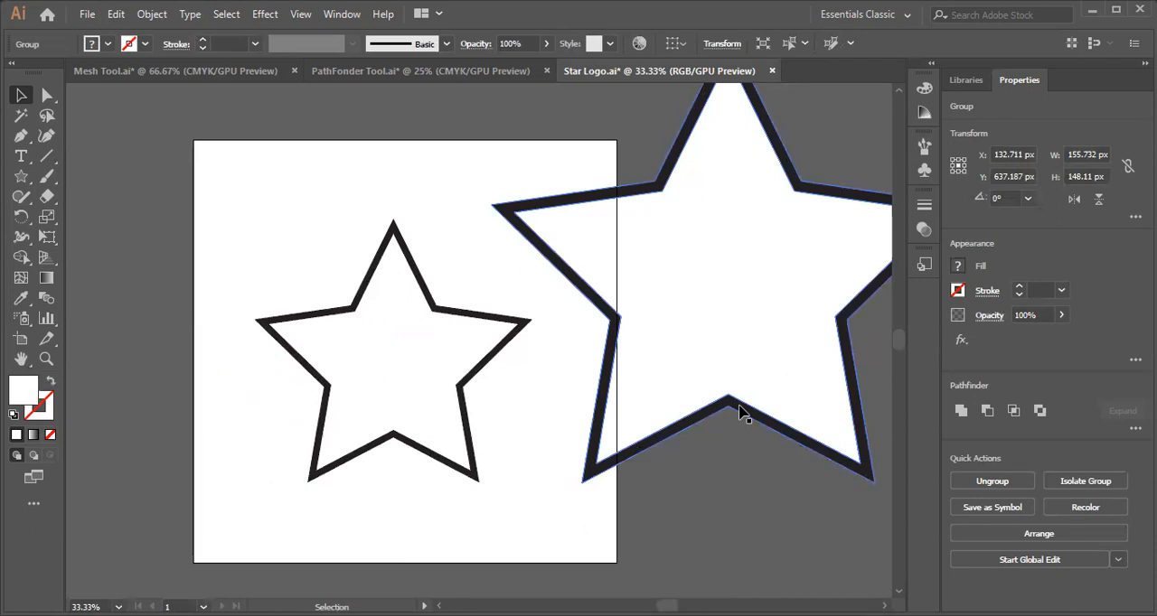
key("ctrl+shift+a")
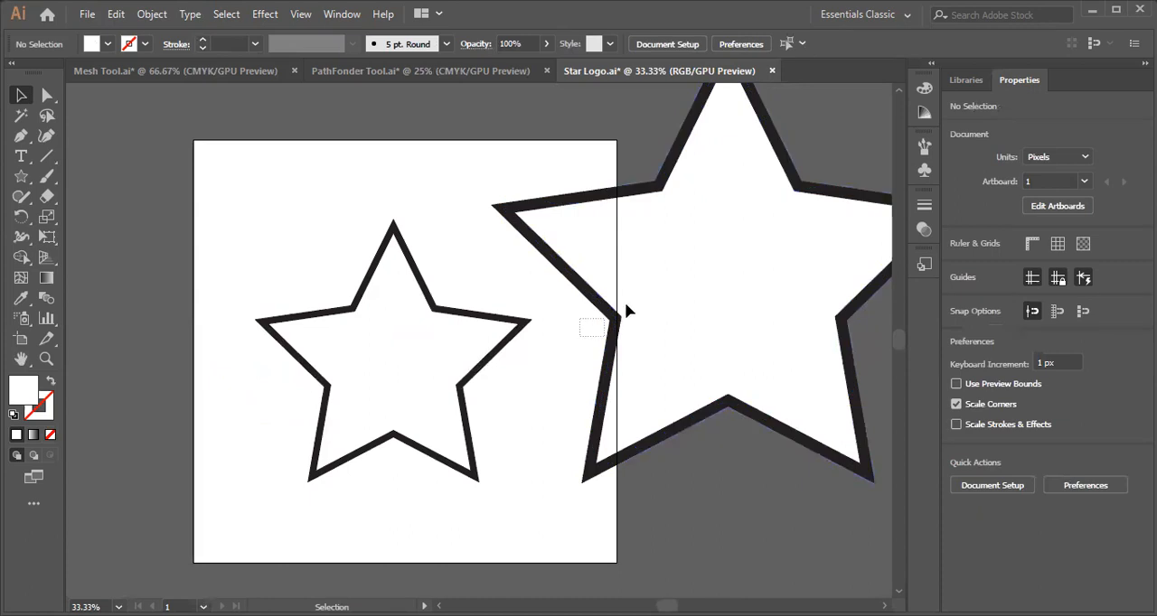
left_click(647, 302)
key("Delete")
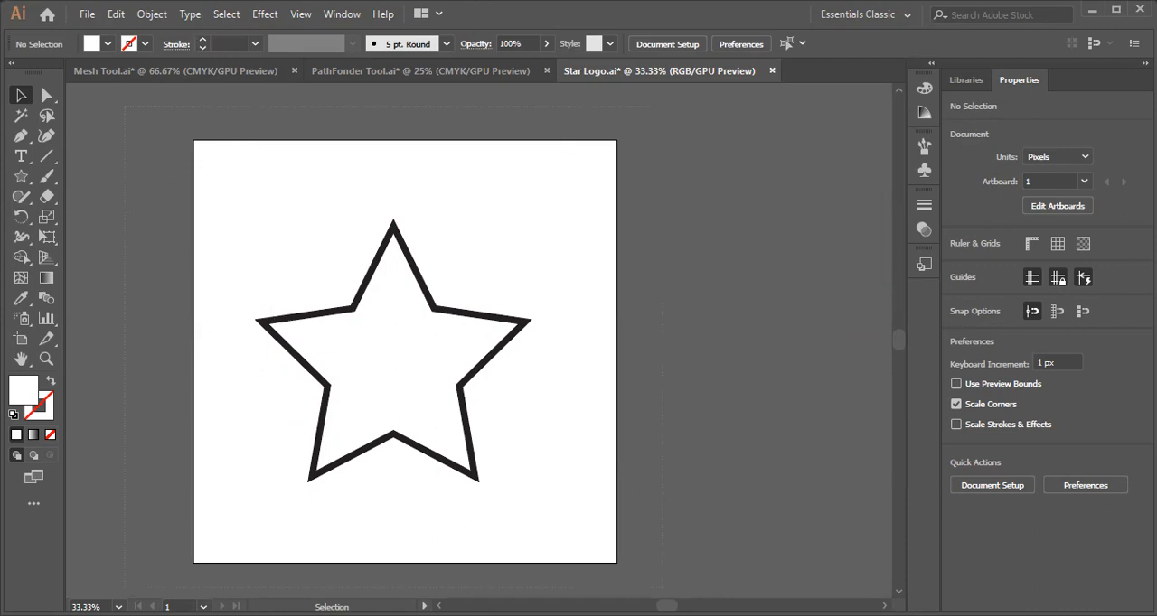
Save the star under the name Star Logo in Adobe PDF format, continuing to the PDF options.
key("ctrl+a")
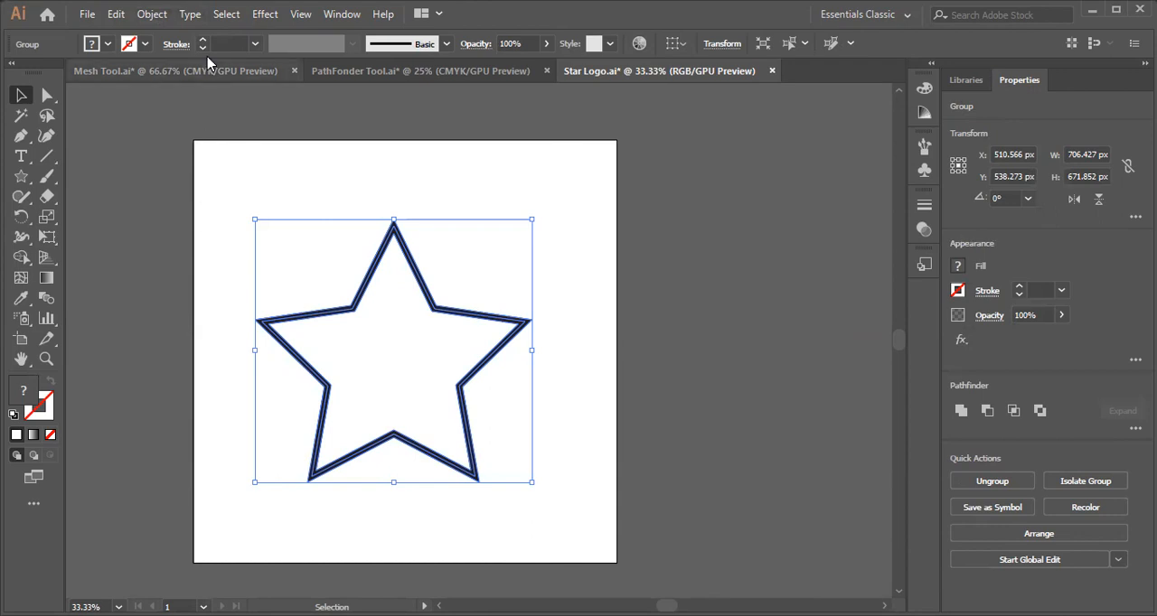
left_click(150, 17)
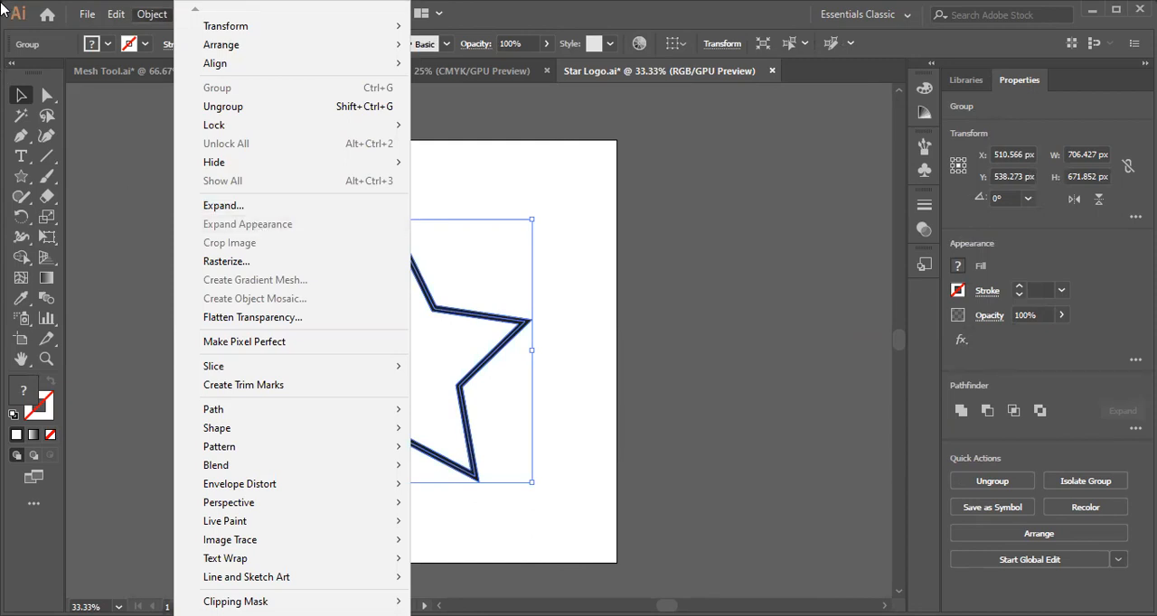
left_click(78, 31)
left_click(86, 15)
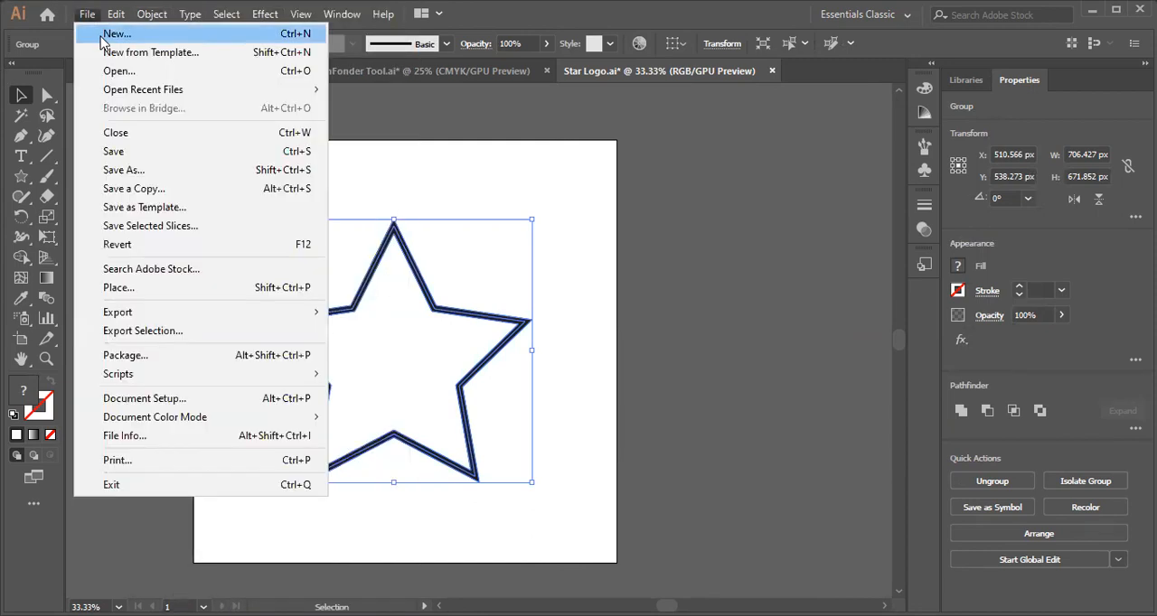
left_click(151, 170)
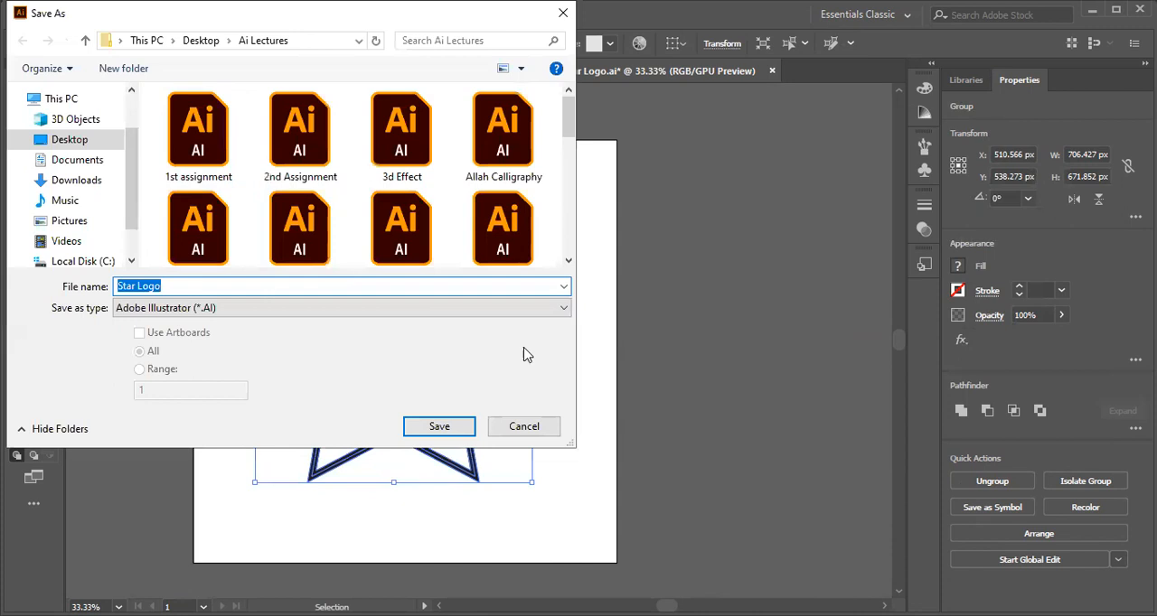
left_click(563, 308)
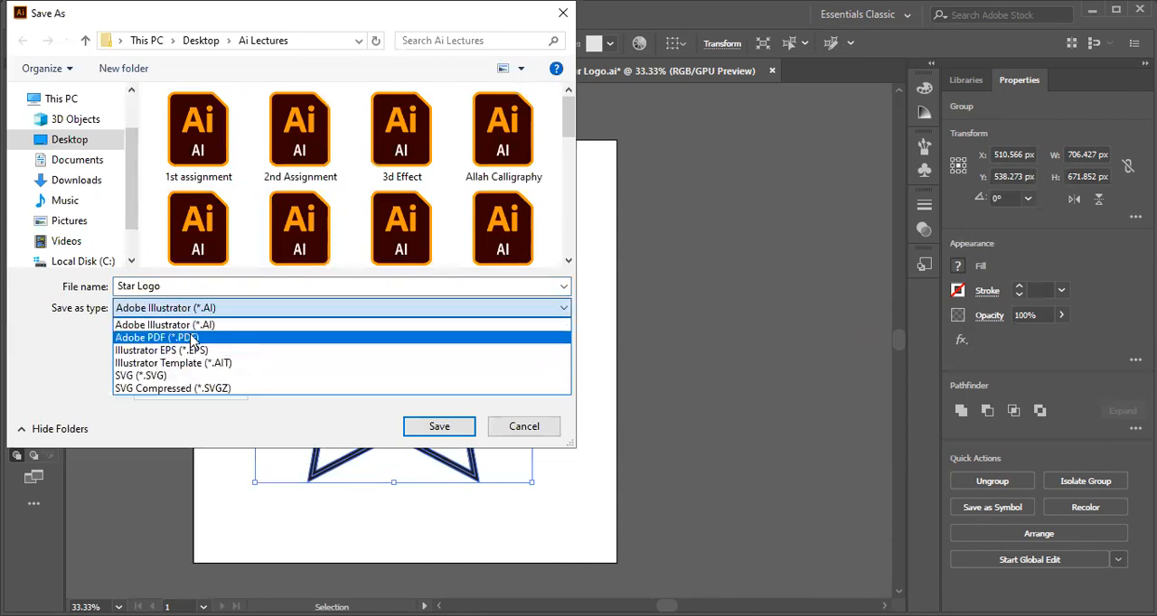
left_click(193, 337)
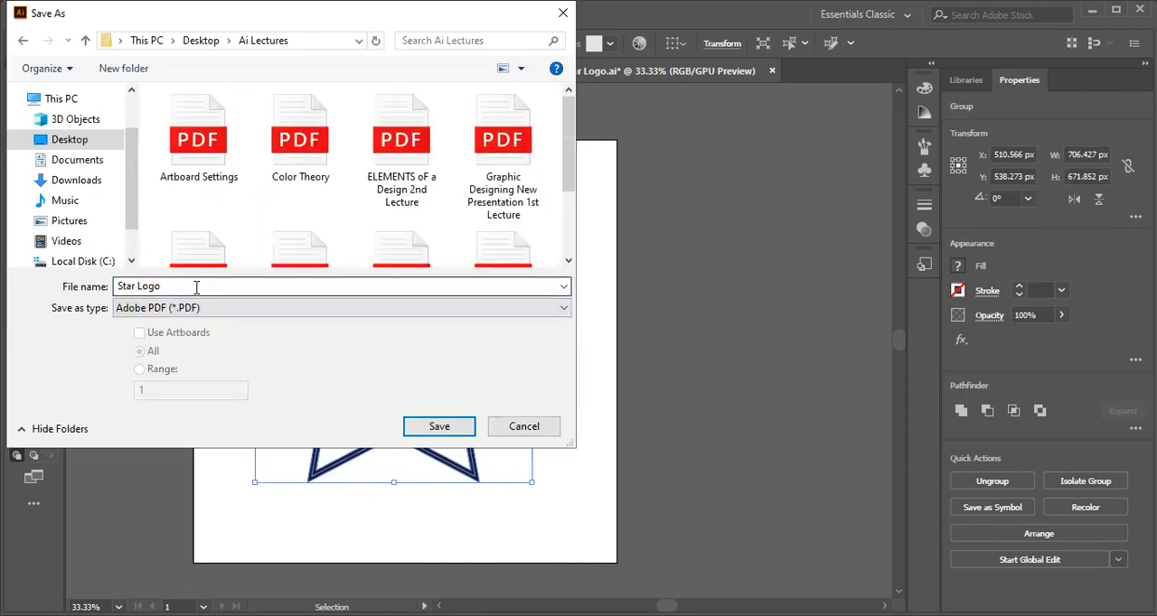
left_click(439, 427)
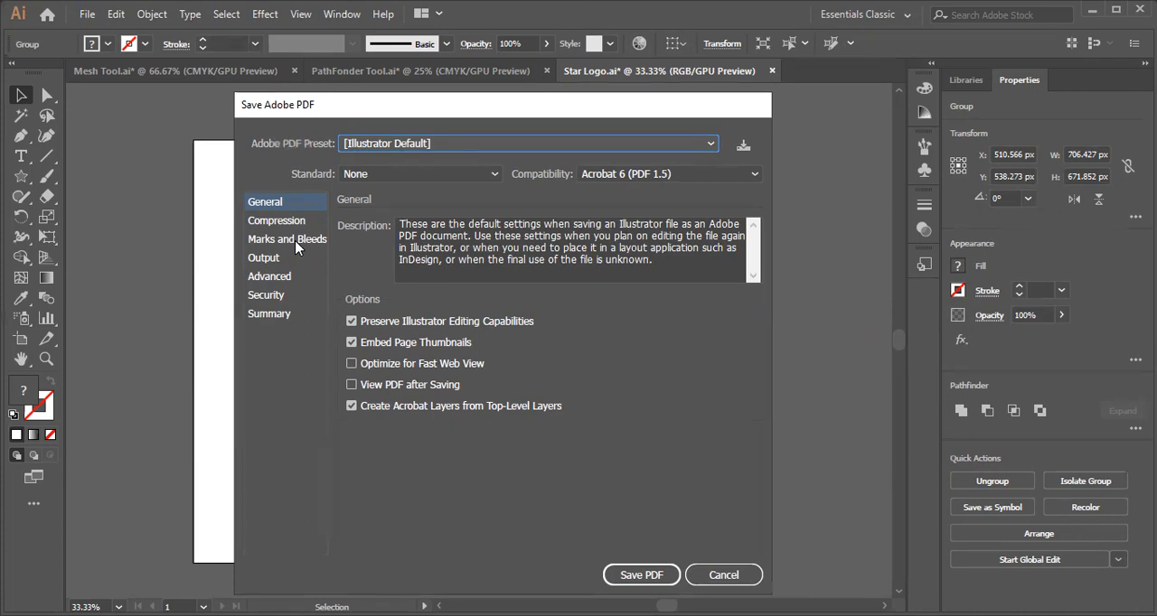
Enable All Printer's Marks for the PDF and save it.
left_click(296, 247)
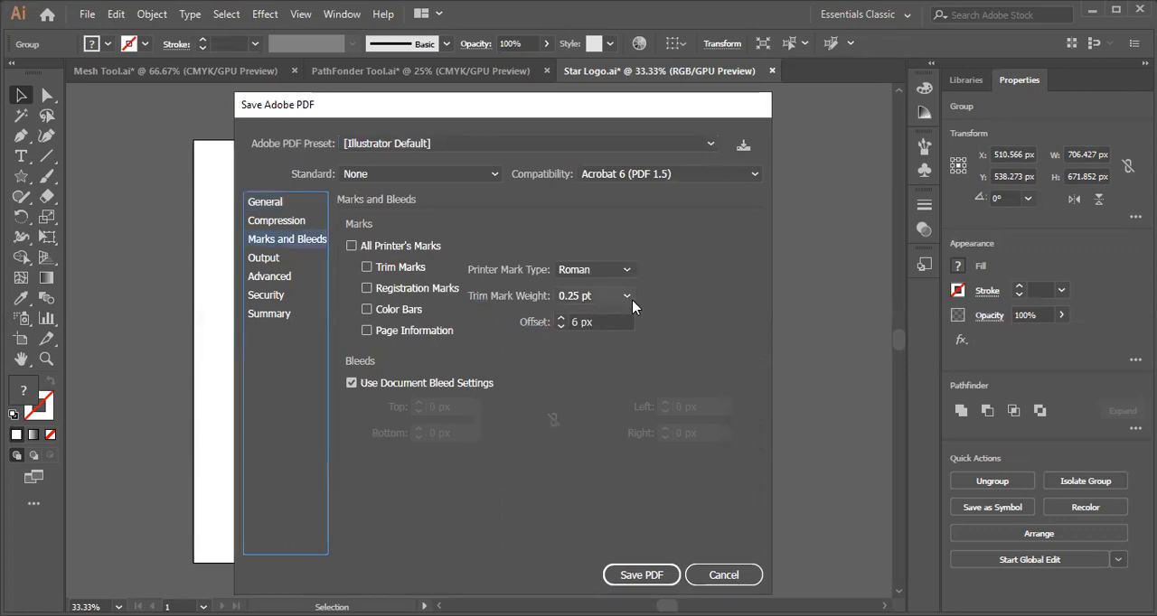
left_click(352, 247)
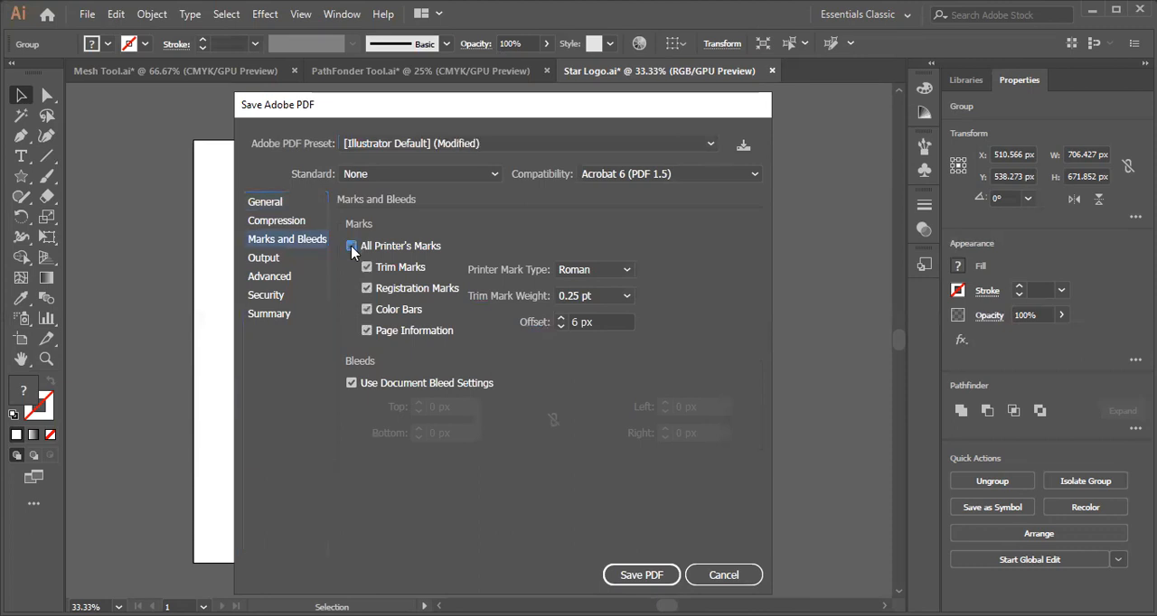
left_click(652, 584)
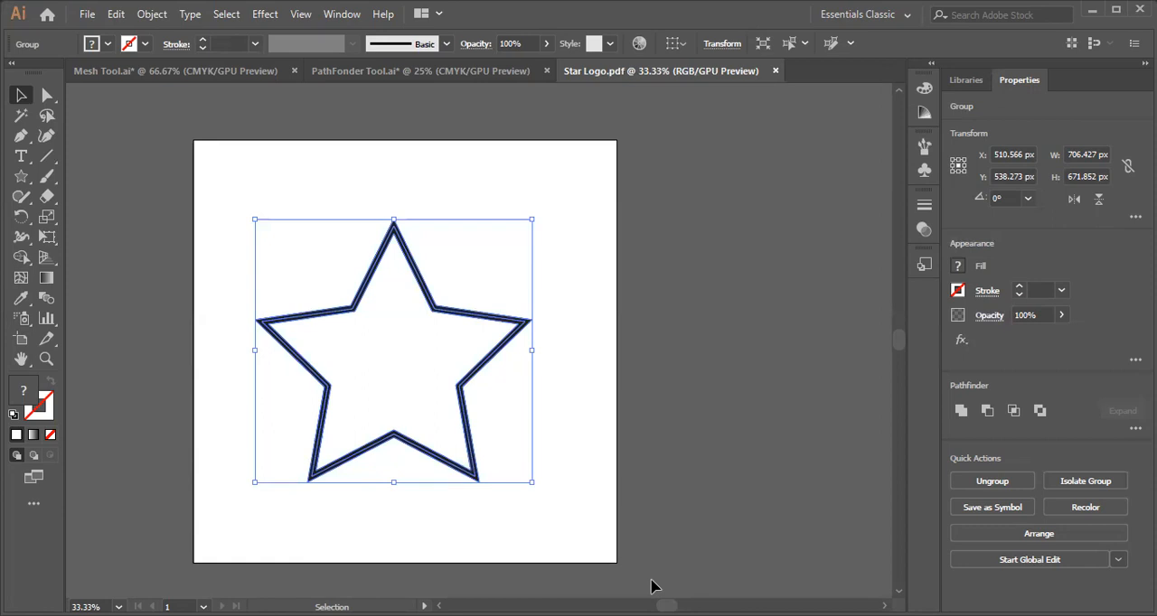
Close the Star Logo PDF and reopen the recently used Star Logo.ai file.
left_click(774, 71)
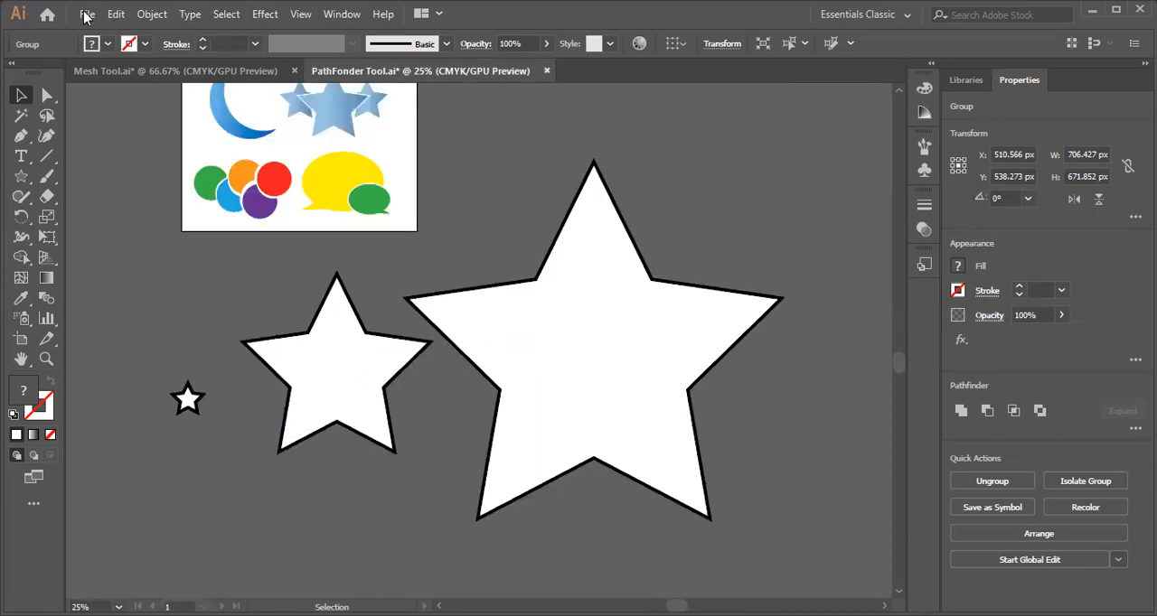
left_click(87, 13)
mouse_move(117, 90)
left_click(415, 109)
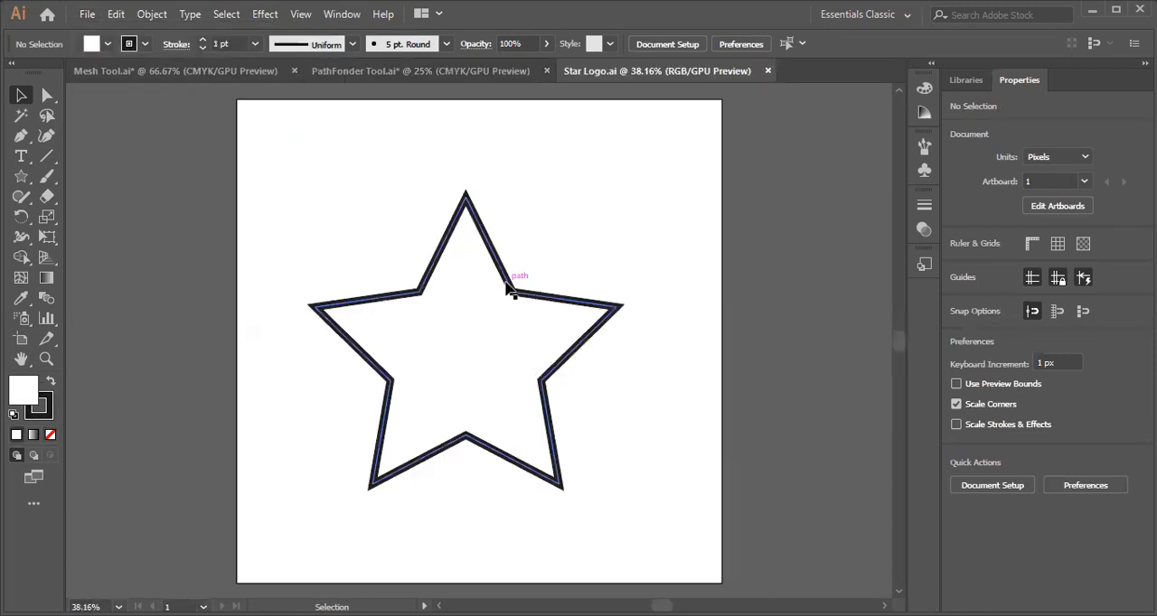
Select the star in Star Logo.ai, and open the recent Star Logo.pdf to inspect its star group.
left_click(507, 289)
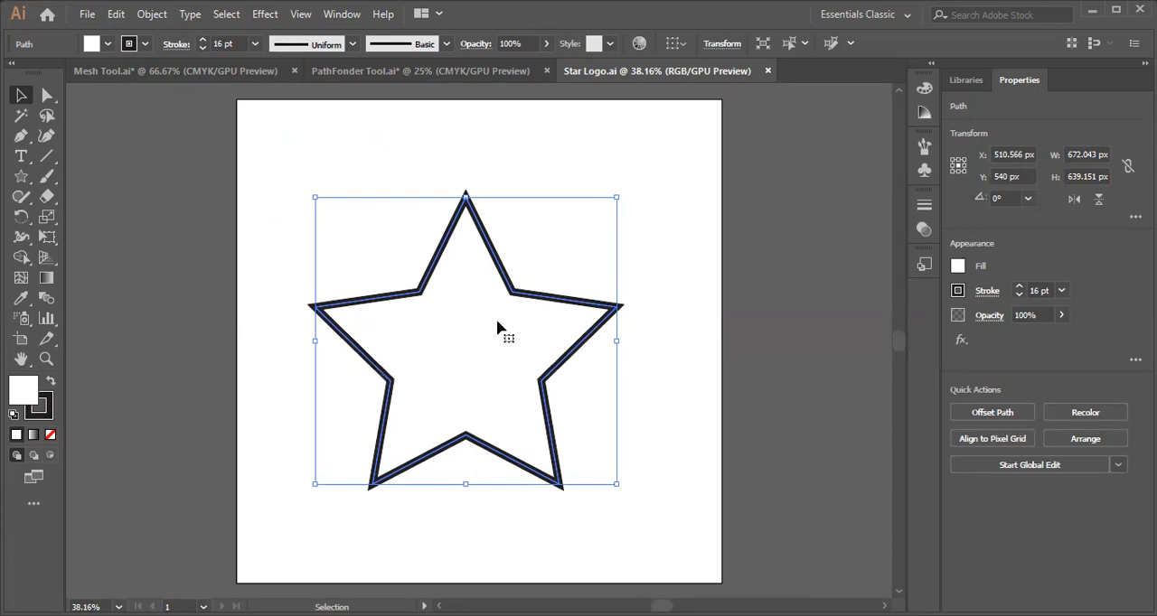
left_click(86, 16)
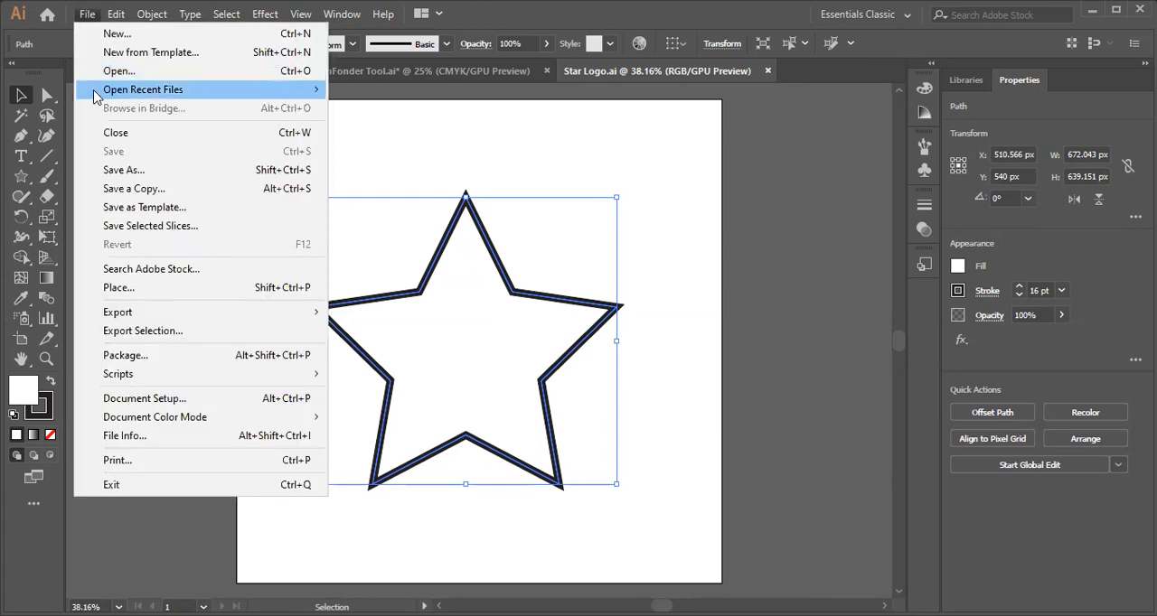
mouse_move(94, 92)
left_click(398, 108)
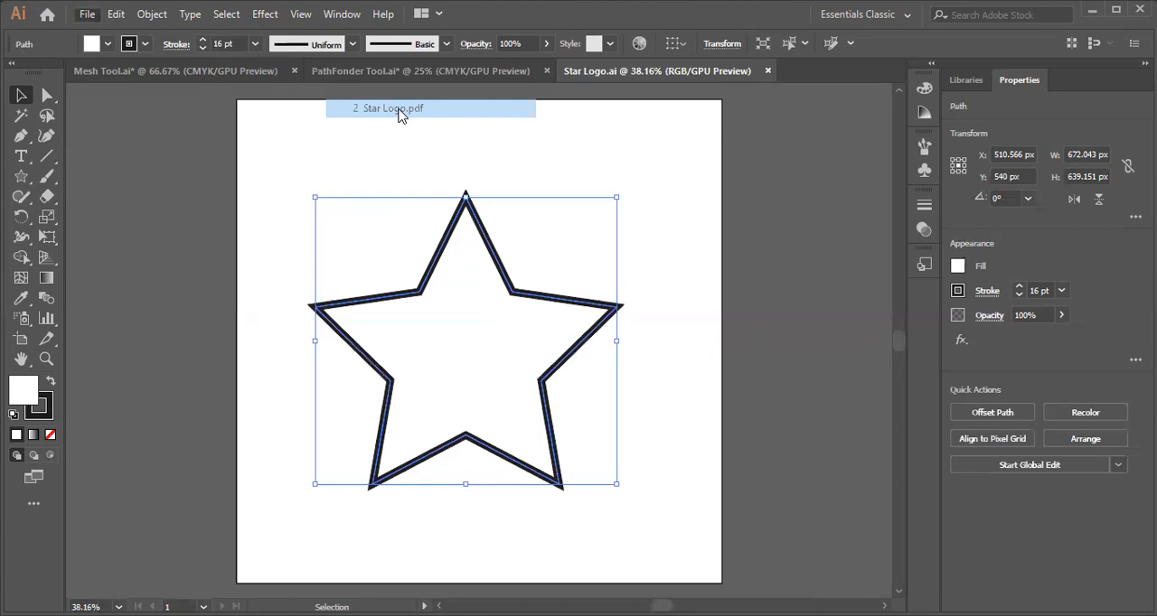
left_click(439, 313)
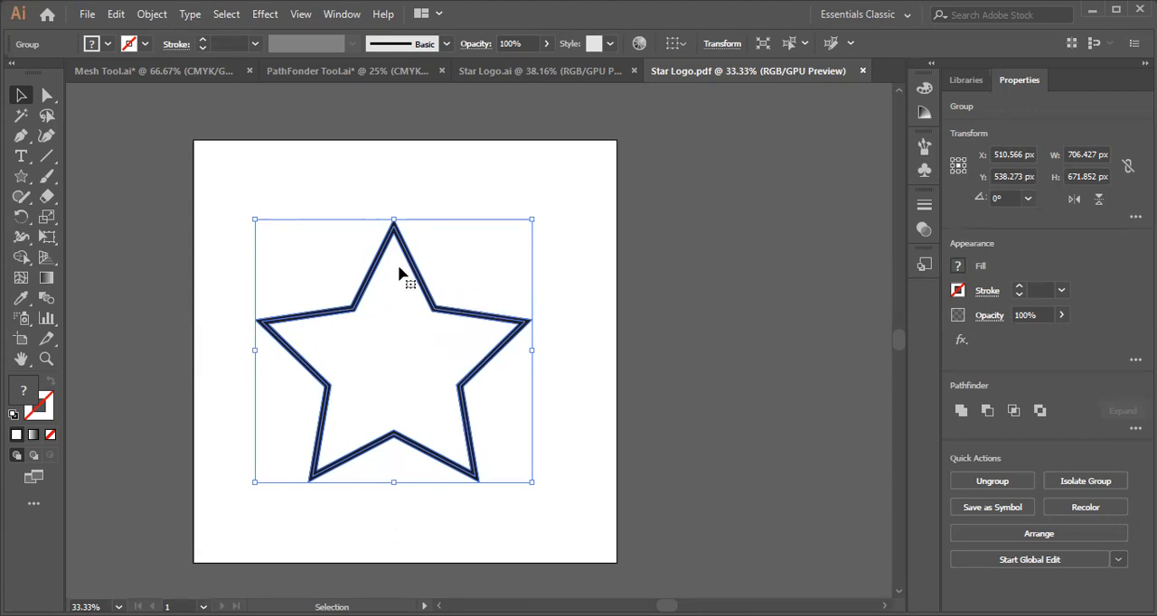
Close the Star Logo.pdf and Star Logo.ai documents.
left_click(862, 71)
left_click(767, 71)
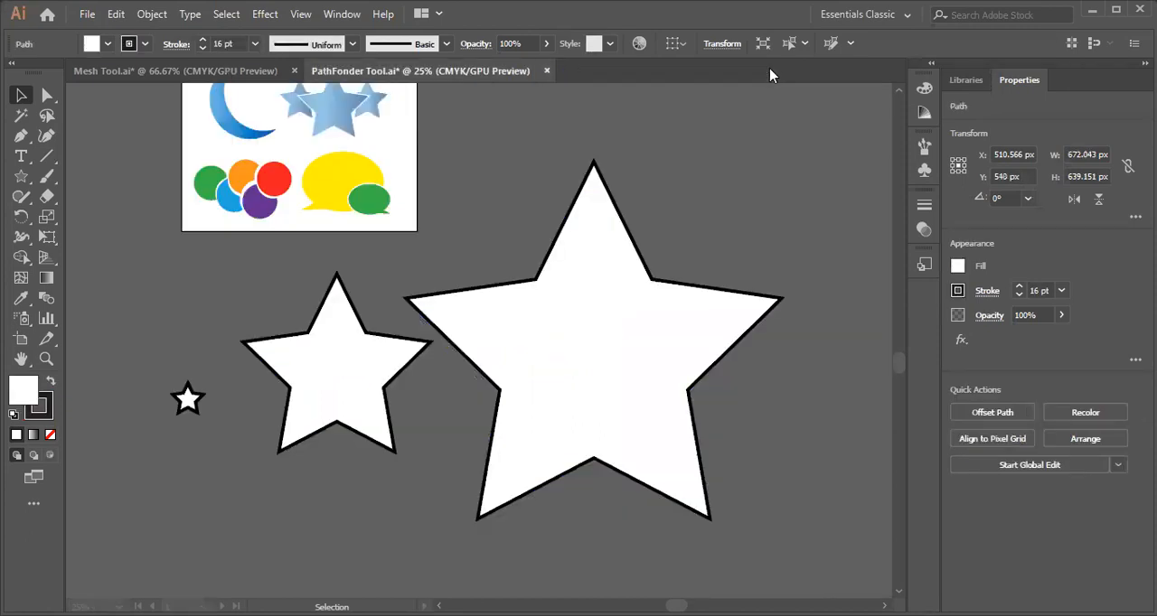
Delete the three outlined white stars below the artboard in PathFonder Tool.ai.
left_click(770, 158)
scroll(642, 305, "down", 2)
left_click_drag(114, 292, 614, 505)
key("Delete")
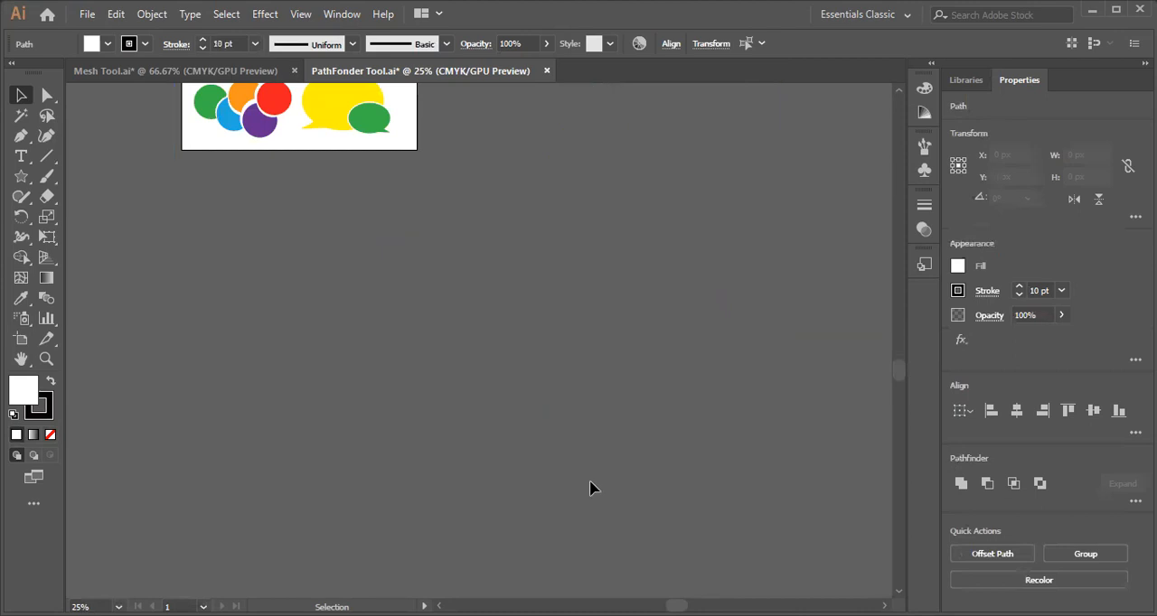
Delete the Date text and its underline beside the artboard.
scroll(405, 312, "up", 3)
key("h")
left_click_drag(272, 153, 368, 236)
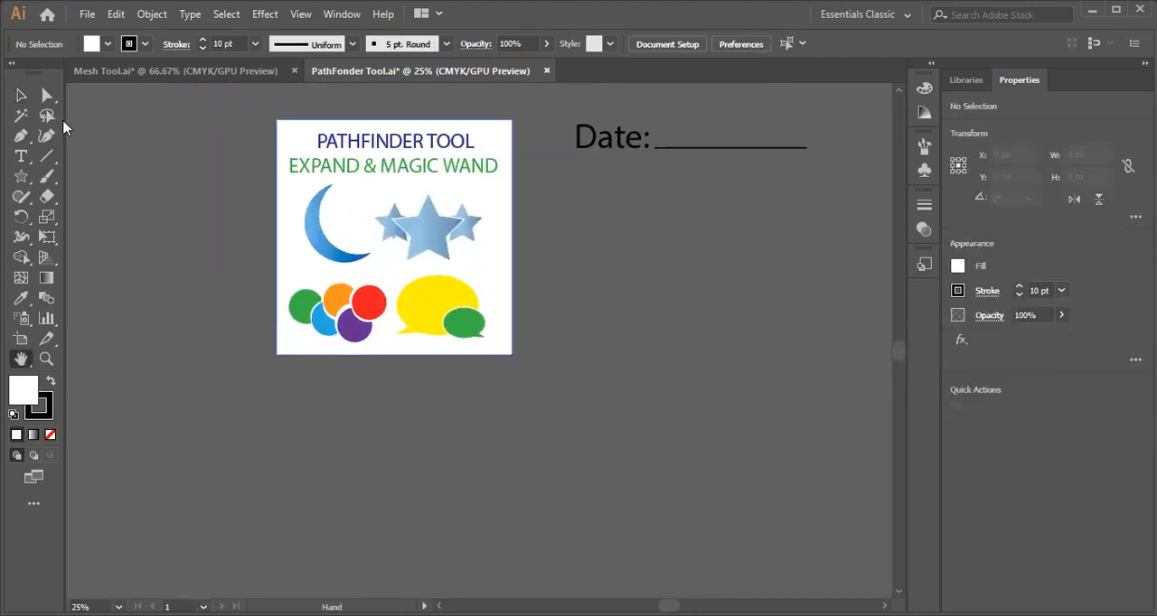
left_click(21, 95)
left_click_drag(555, 124, 696, 218)
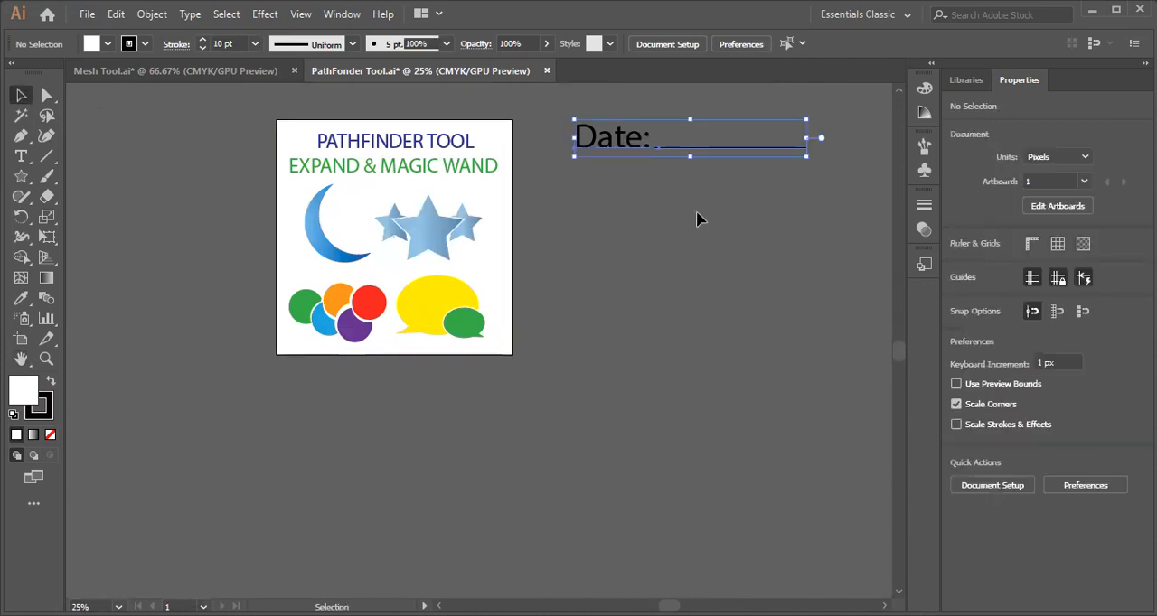
key("Delete")
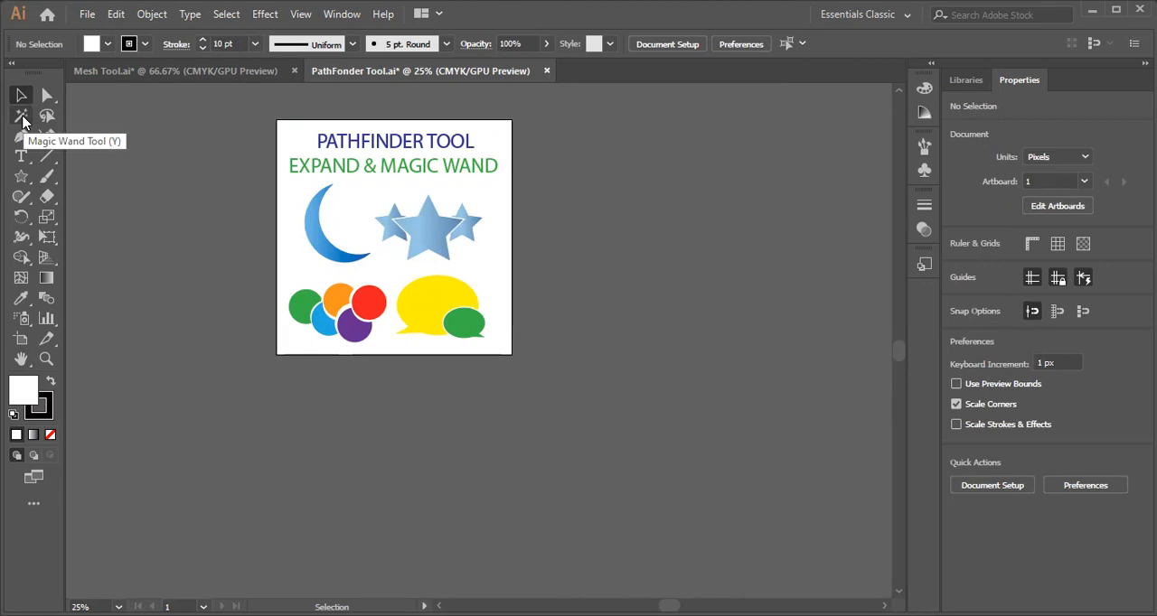
Try the Magic Wand on the green circle and on the blue gradient stars to select shapes with matching fills.
key("ctrl+=")
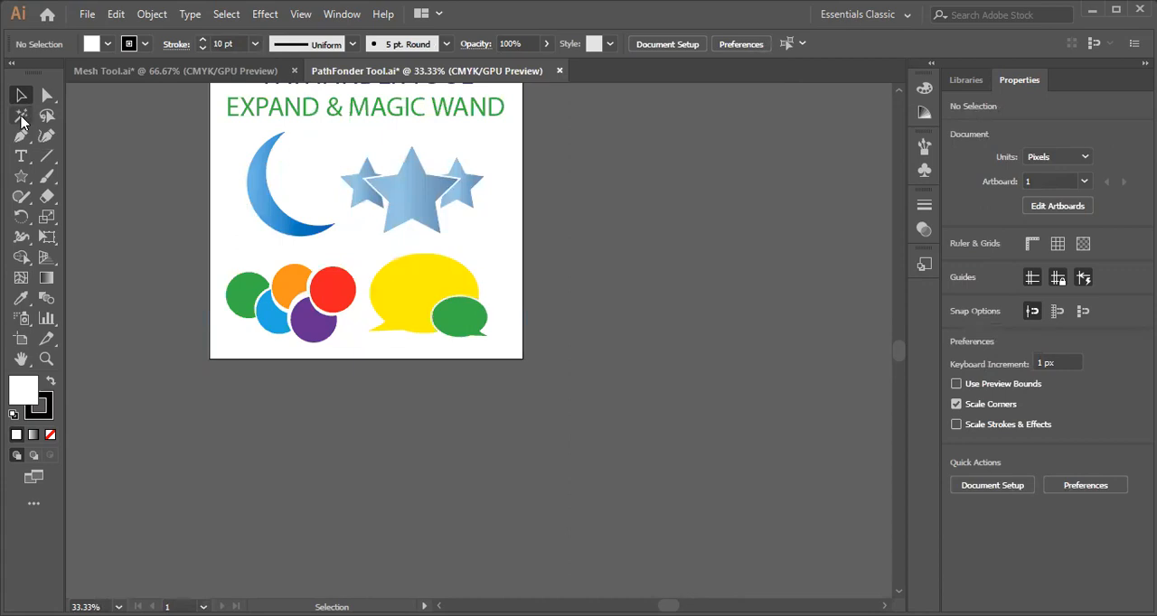
left_click(20, 115)
left_click(384, 298)
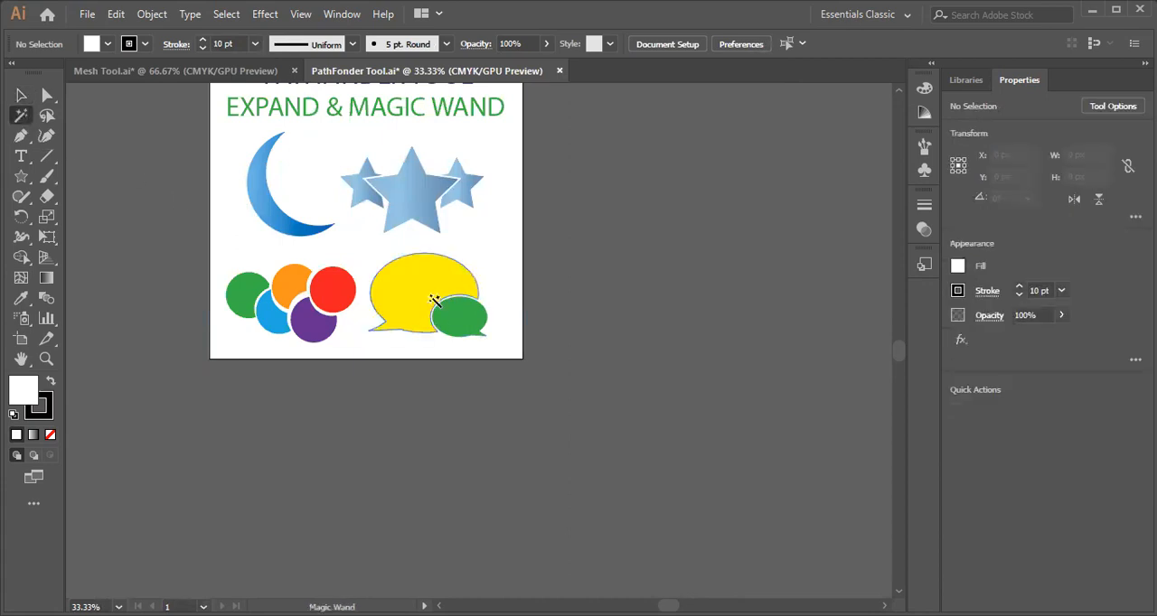
scroll(361, 289, "up", 1)
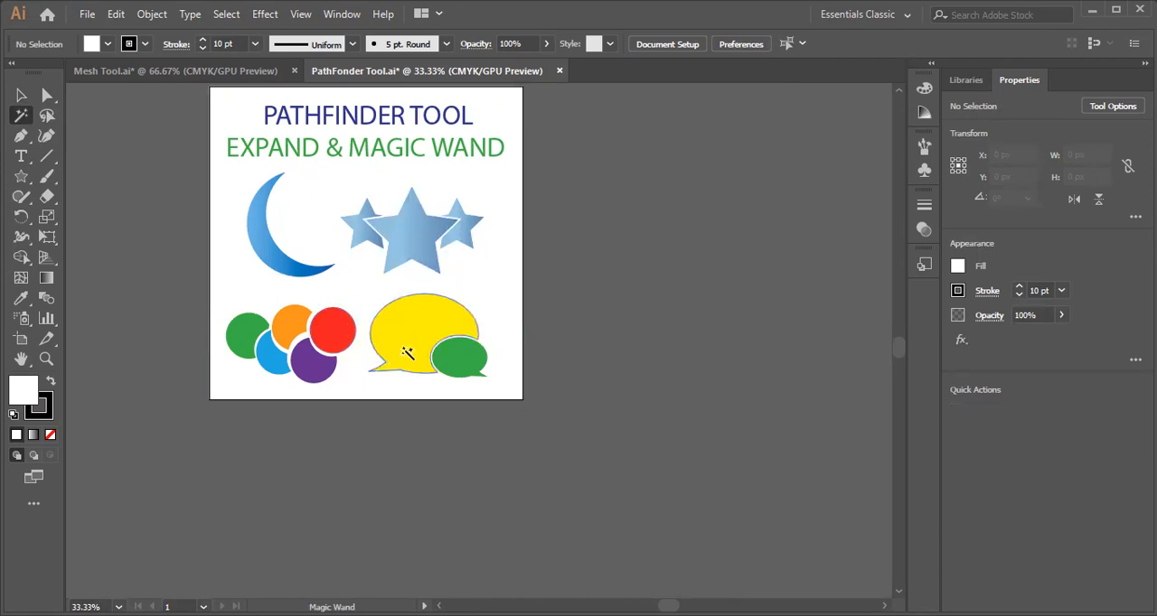
left_click(246, 335)
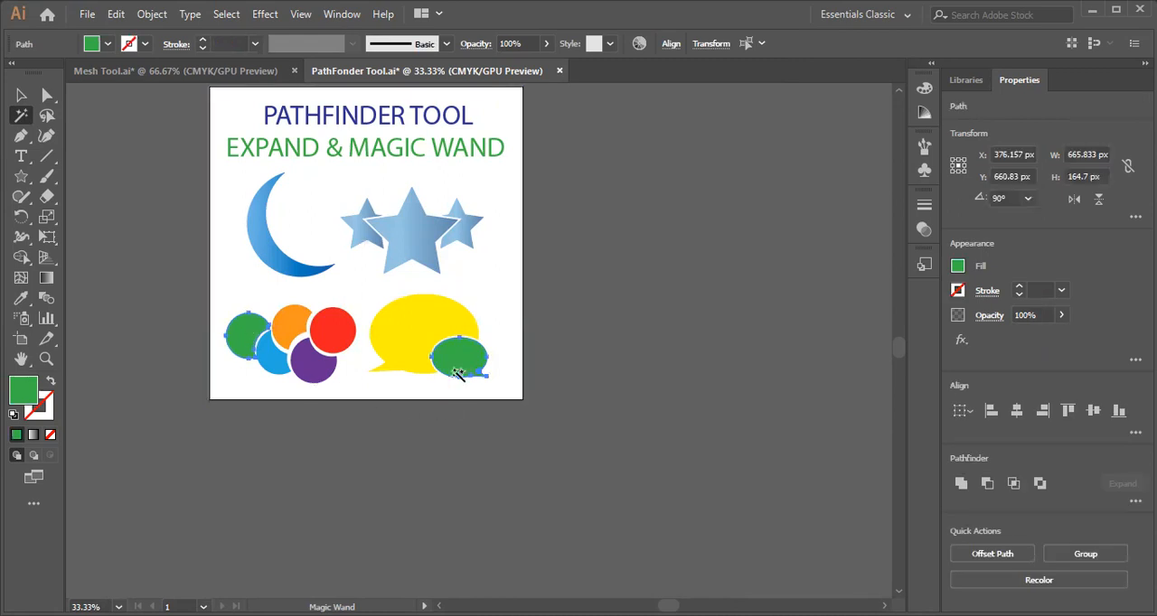
left_click(413, 242)
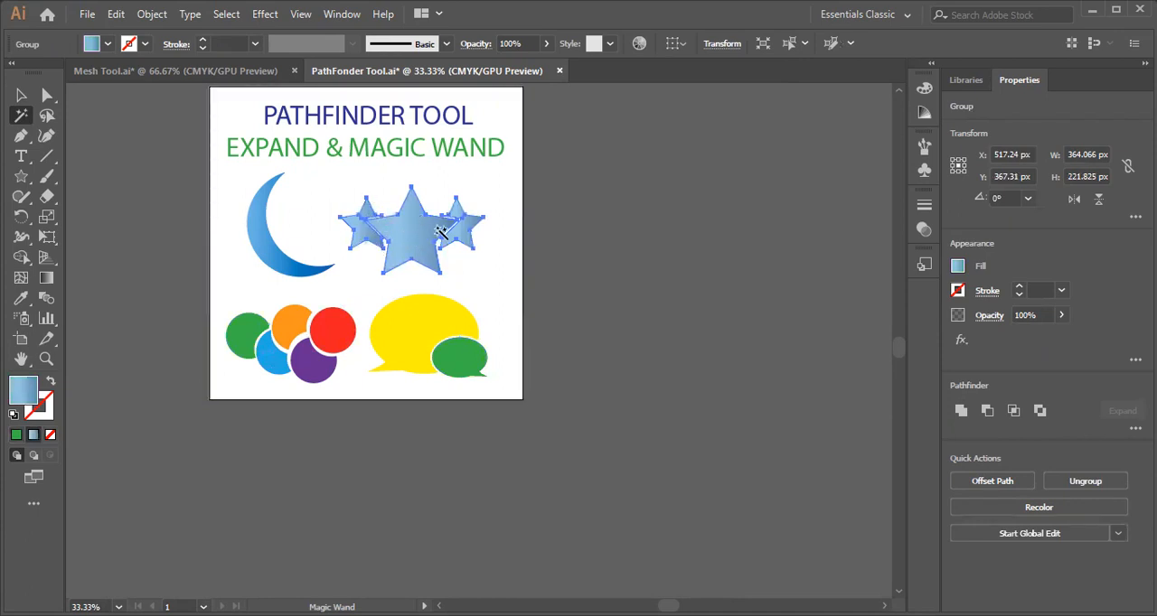
Select the matching green circle and speech bubble with the Magic Wand and recolor their fill CMYK Yellow, then dark blue.
left_click(244, 333)
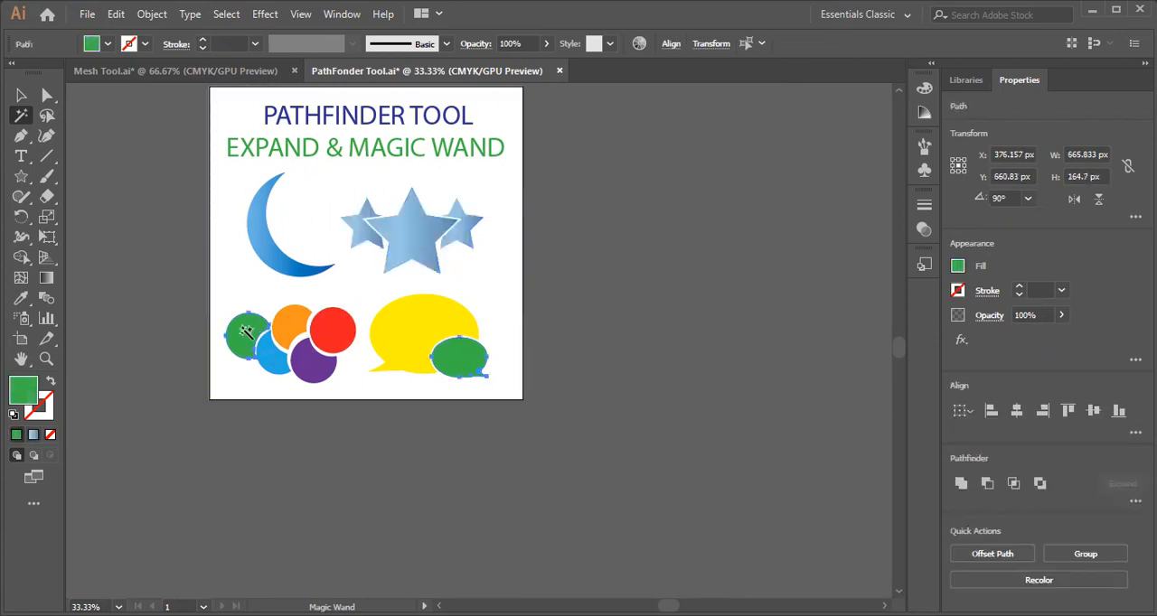
left_click(108, 44)
left_click(71, 72)
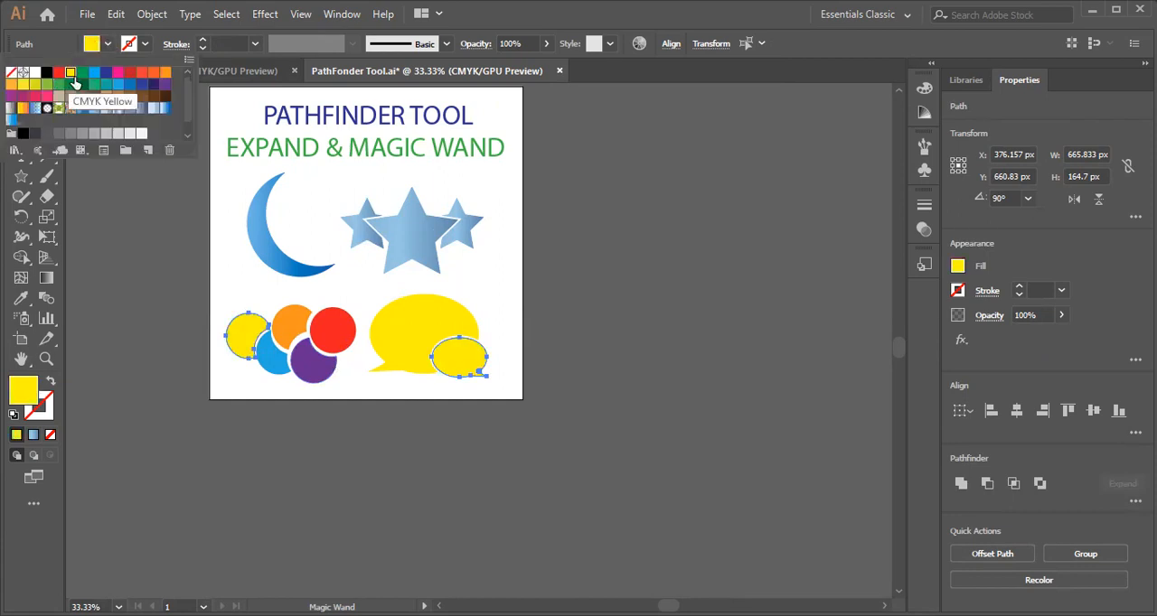
left_click(104, 73)
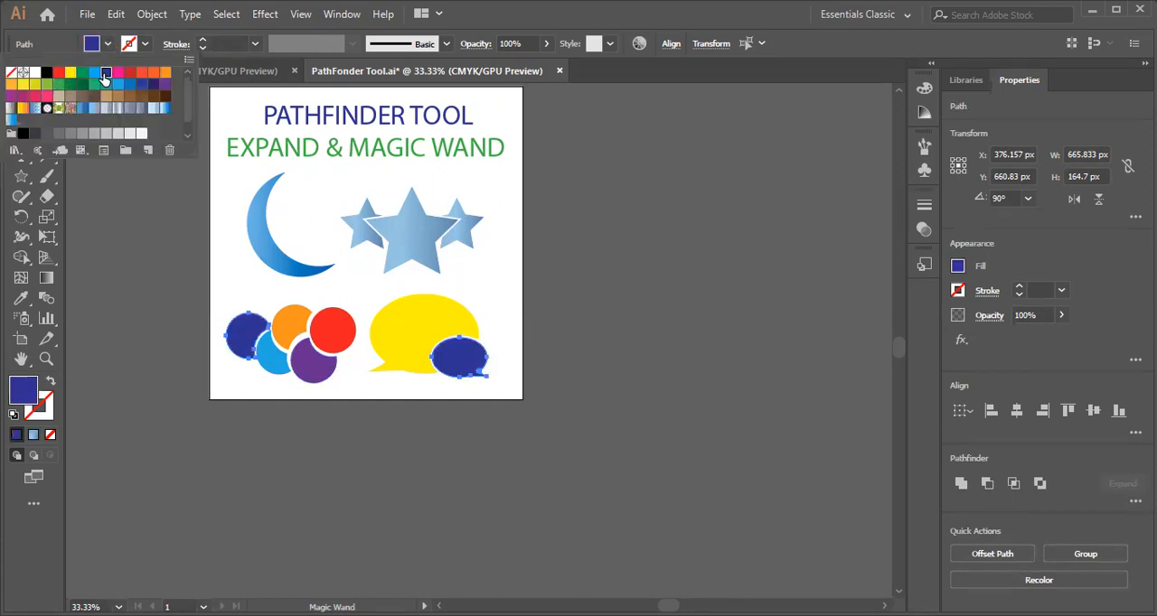
Delete the selected dark blue circle and speech bubble together, and undo the deletion.
left_click(136, 261)
key("Delete")
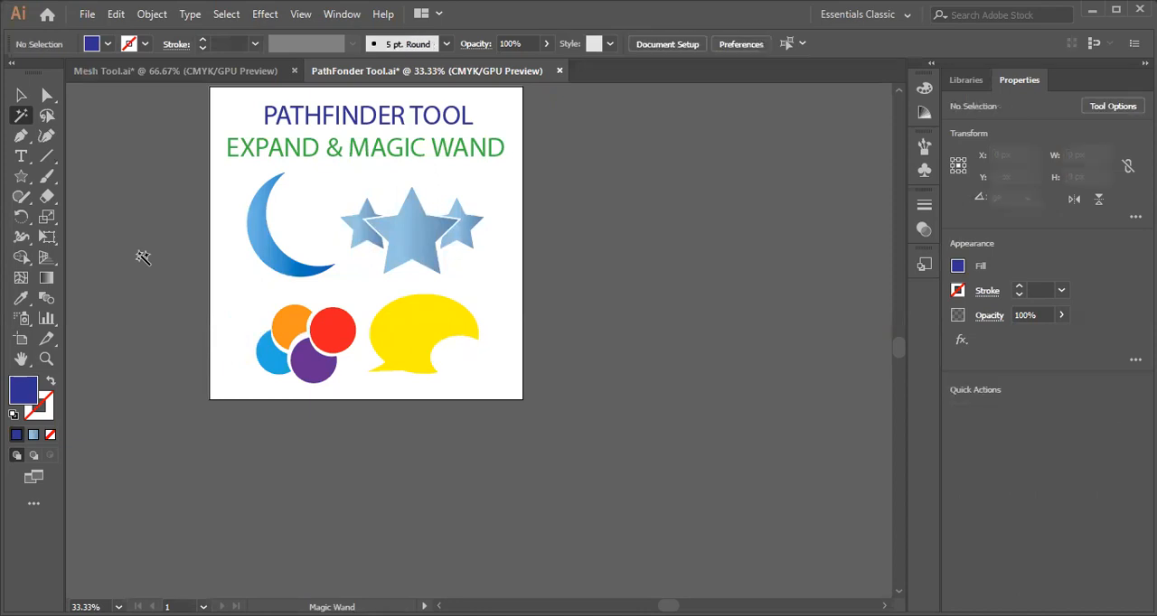
key("ctrl+z")
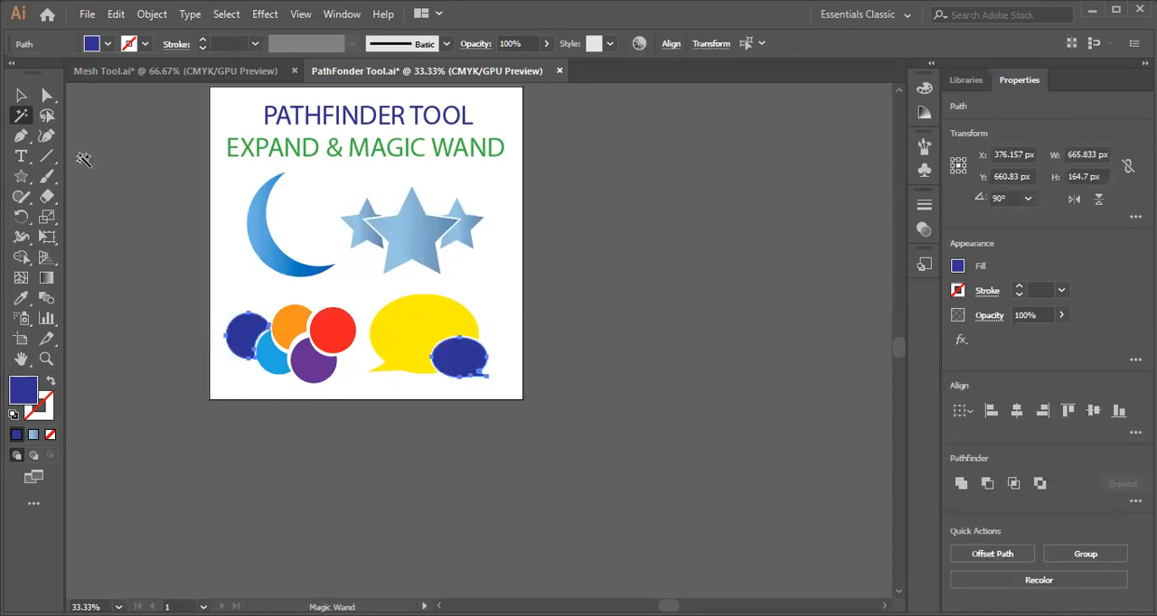
Give the dark blue circle and speech bubble a red 7 pt stroke and deselect them.
left_click(144, 44)
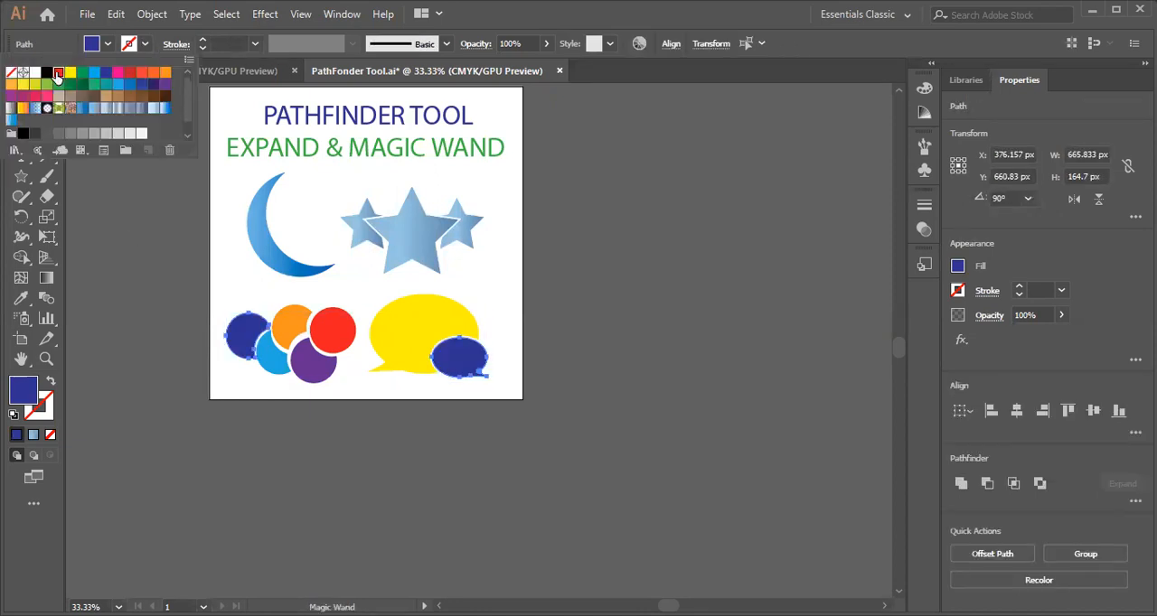
left_click(57, 73)
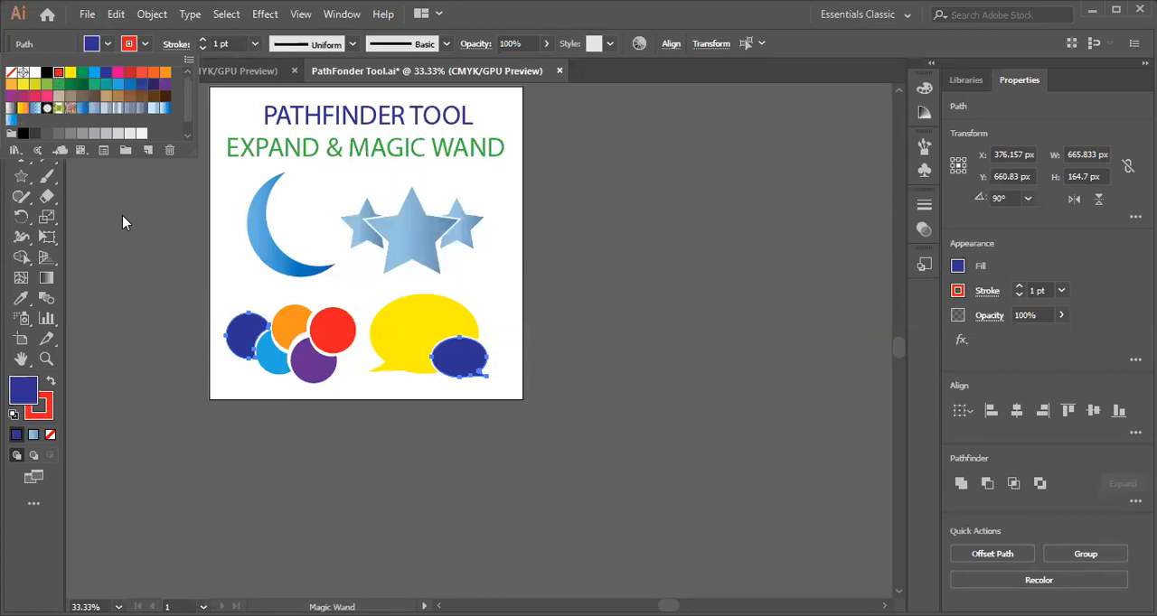
left_click(256, 49)
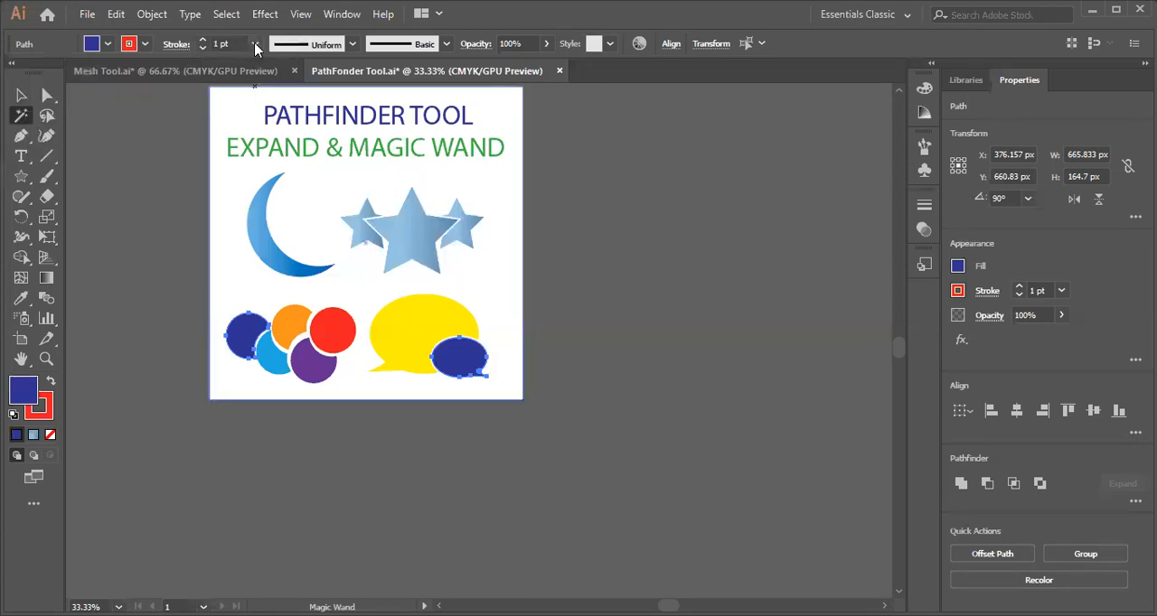
left_click(255, 46)
left_click(271, 226)
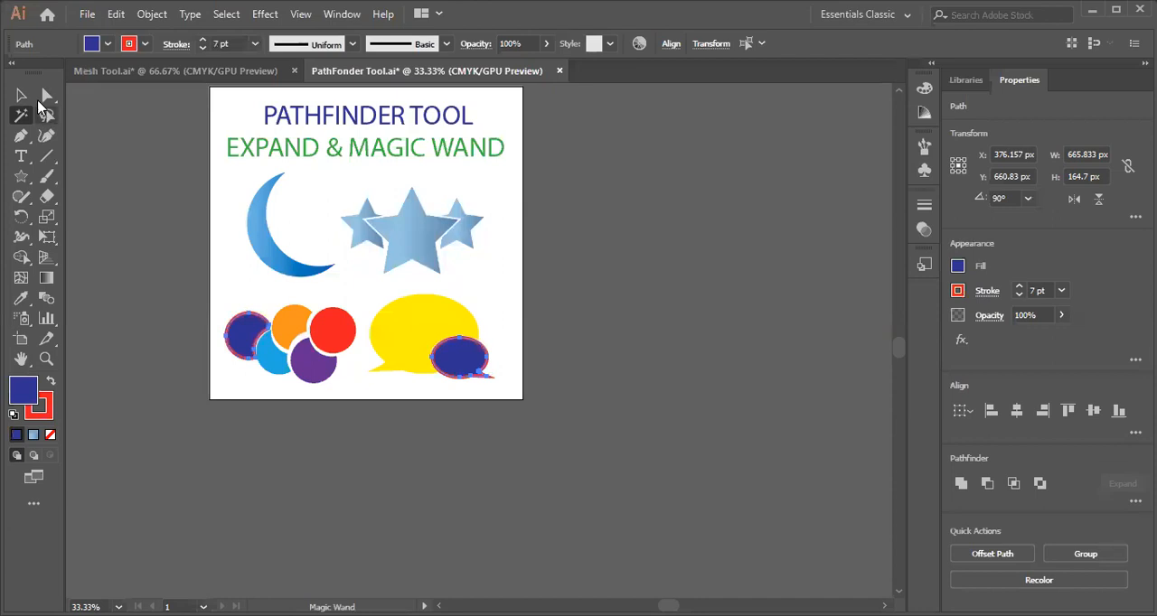
left_click(21, 95)
left_click(140, 168)
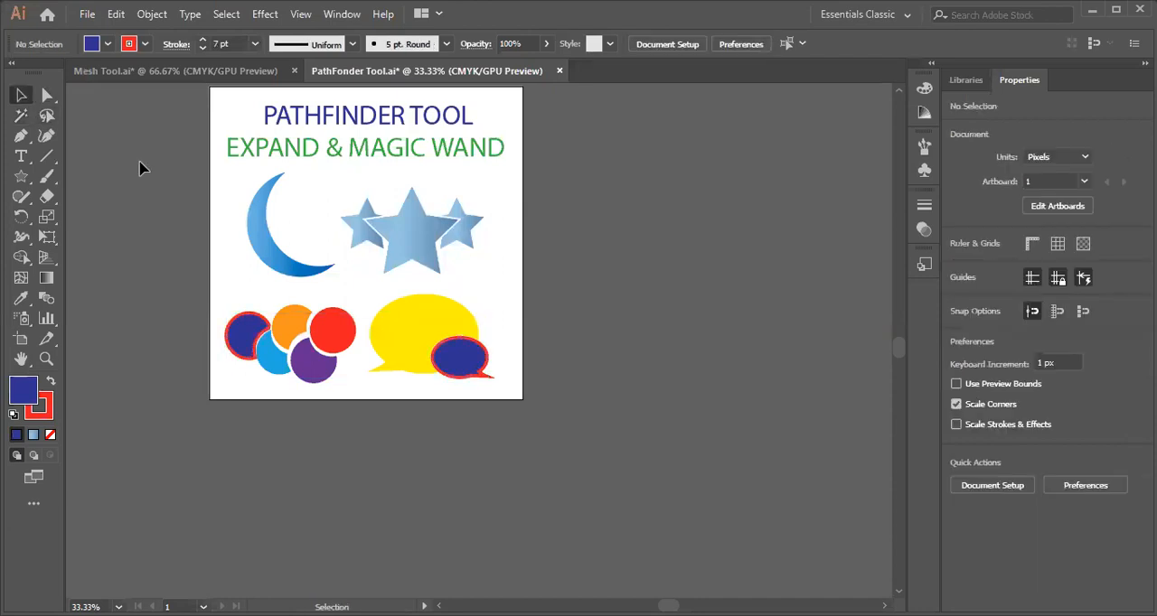
Undo the stroke and fill color changes on the circle and small speech bubble back to their original green.
key("ctrl+z")
key("ctrl+z")
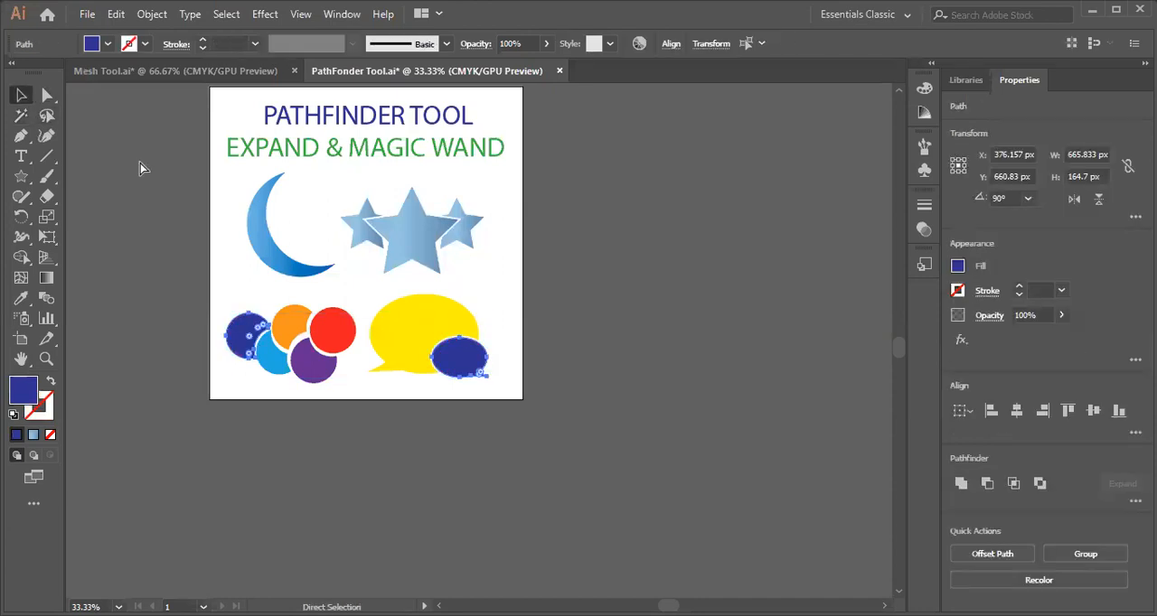
key("ctrl+z")
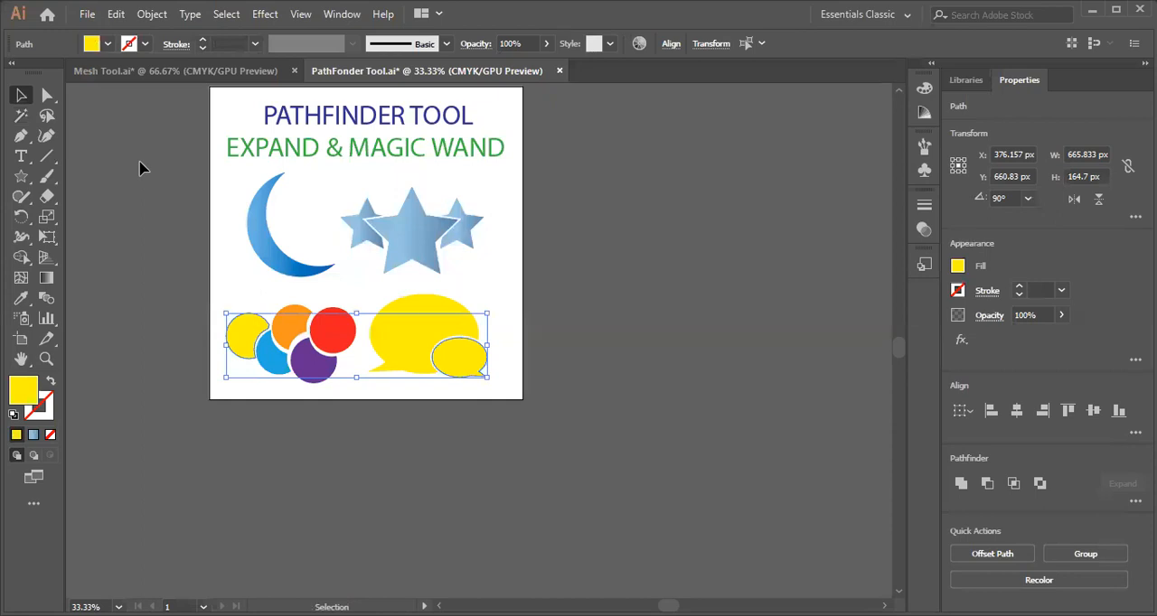
key("ctrl+z")
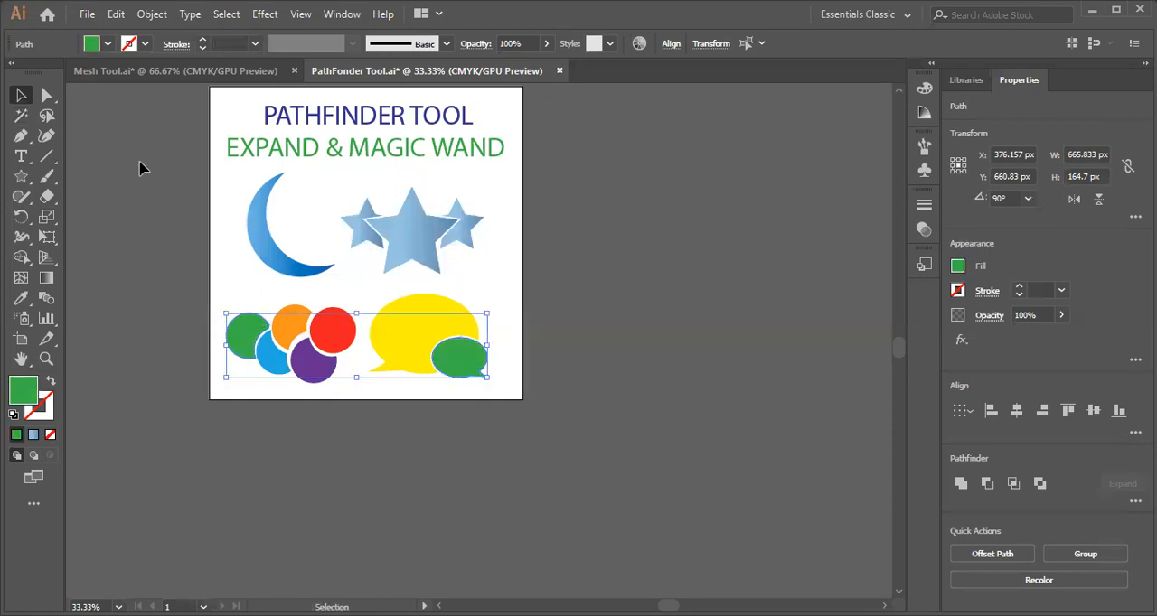
key("ctrl+plus")
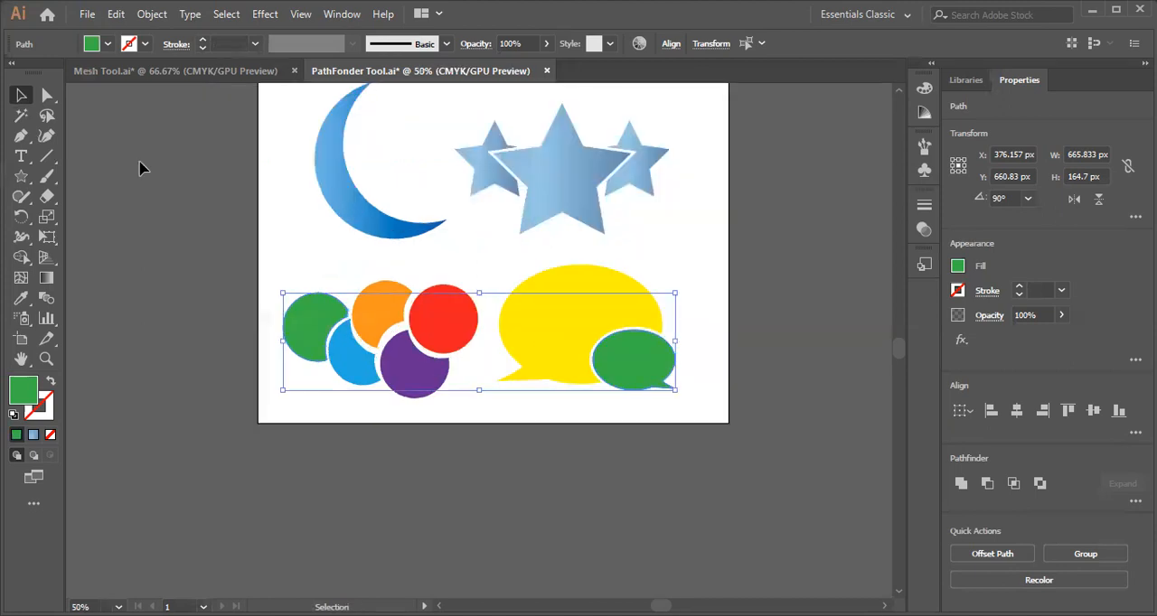
scroll(438, 342, "up", 5)
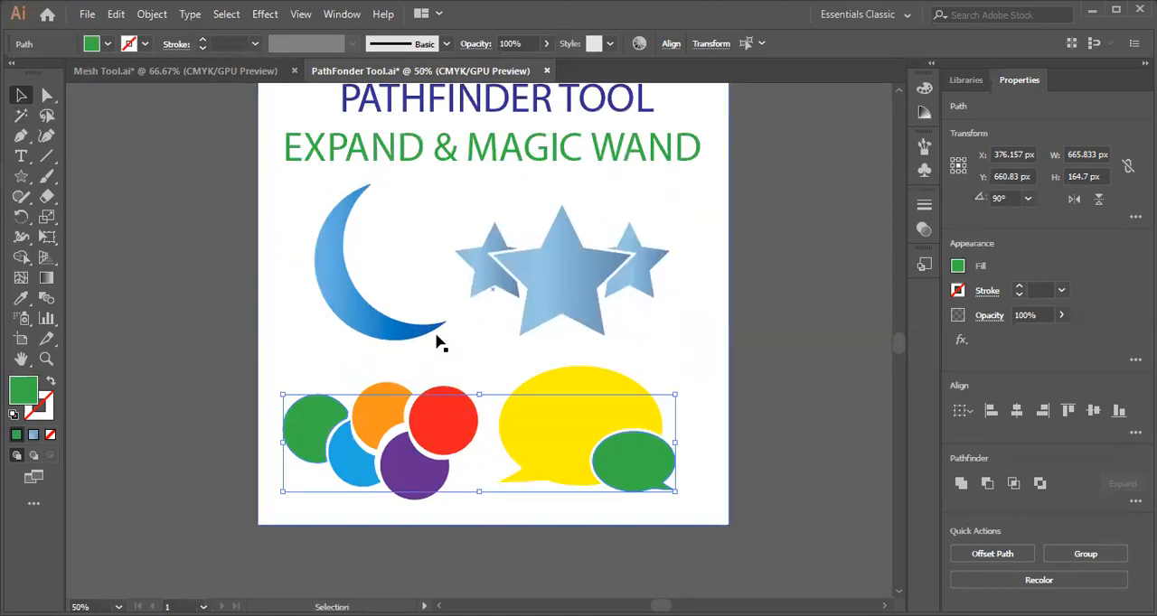
scroll(557, 269, "down", 5)
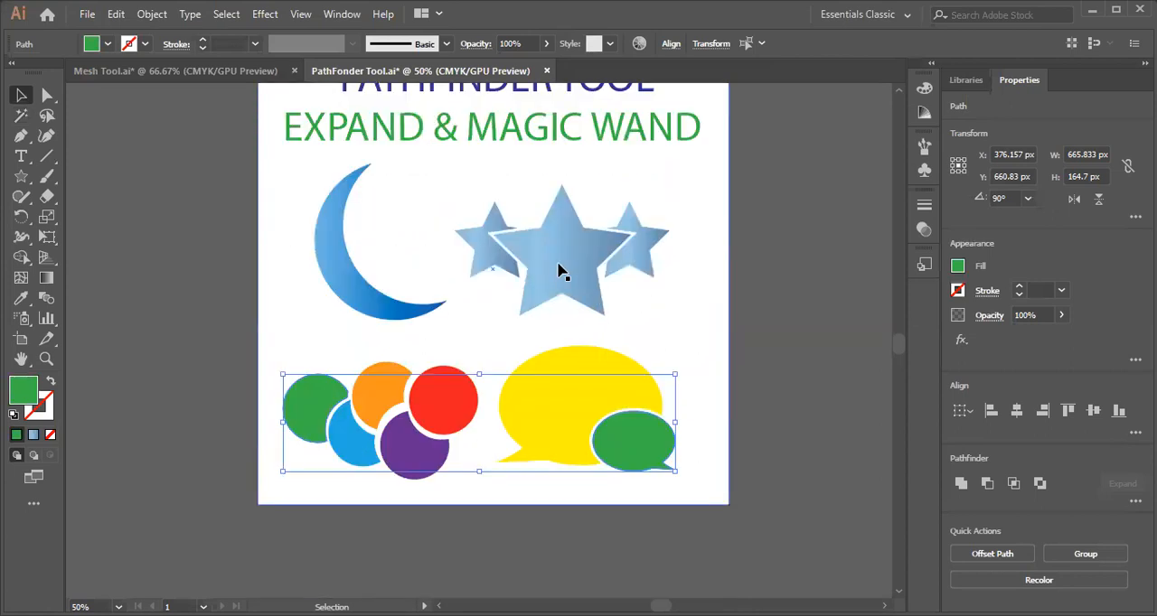
scroll(558, 269, "down", 2)
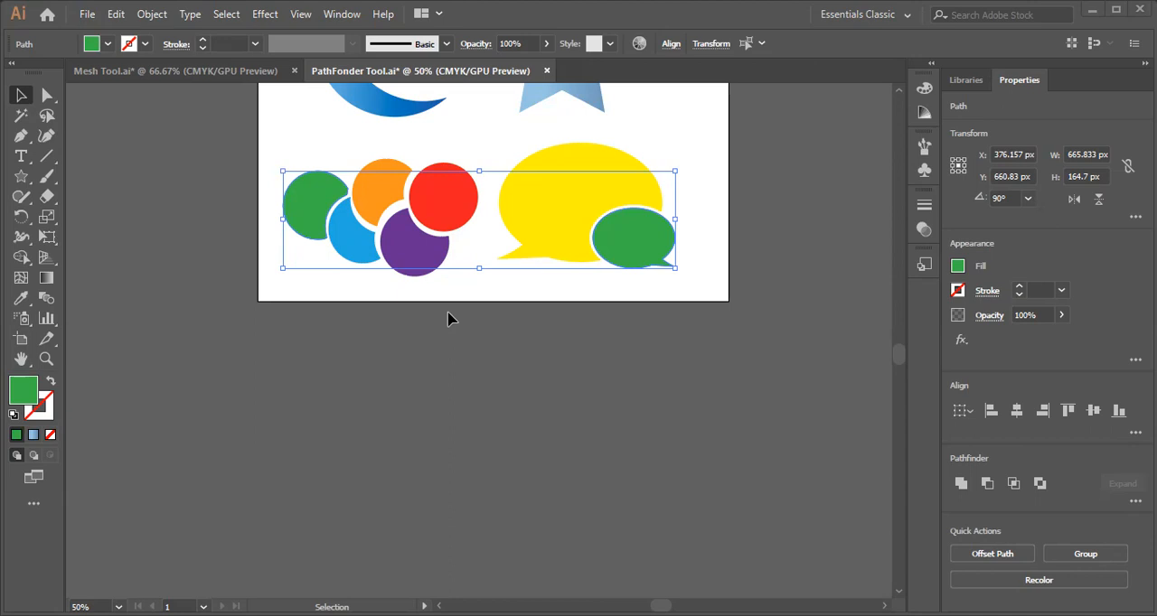
scroll(451, 319, "down", 2)
scroll(434, 302, "up", 3)
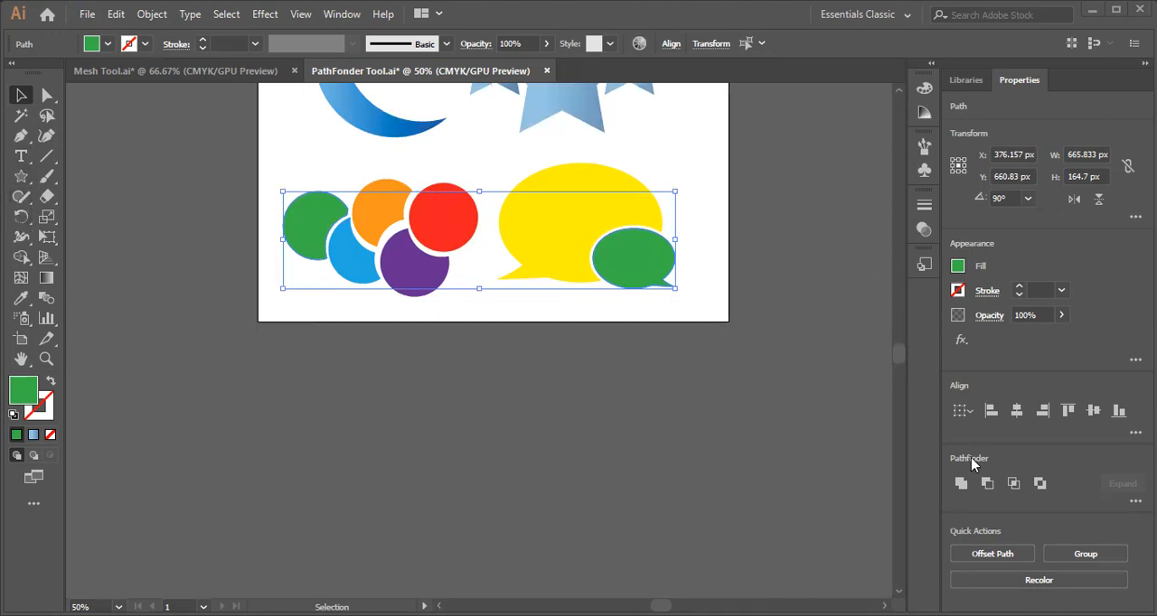
Select the overlapping circles group, the speech bubbles group, and finally all the artwork in the document.
left_click(624, 385)
left_click(372, 209)
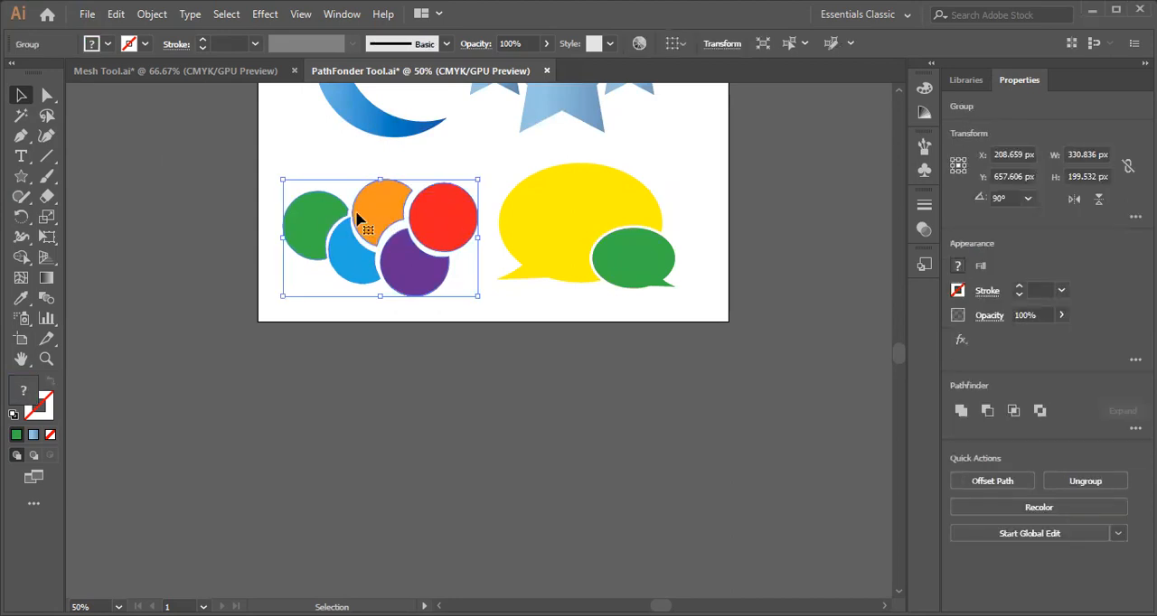
left_click(509, 239)
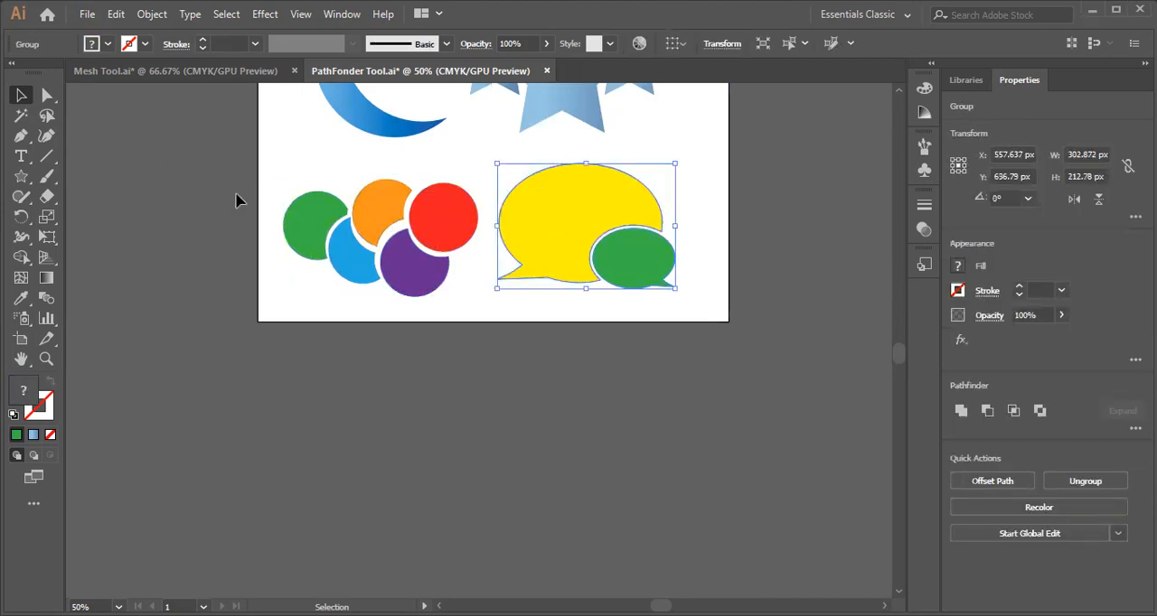
key("ctrl+a")
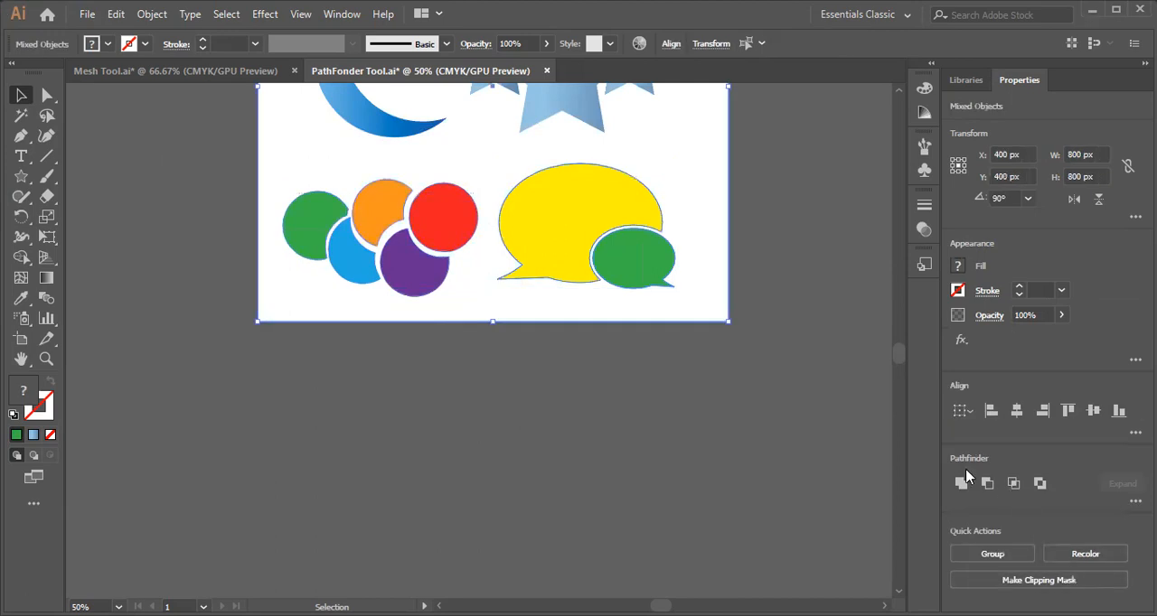
Show the Pathfinder panel, place it beside the artboard clear of the artwork, and deselect everything.
left_click(341, 15)
scroll(542, 307, "down", 5)
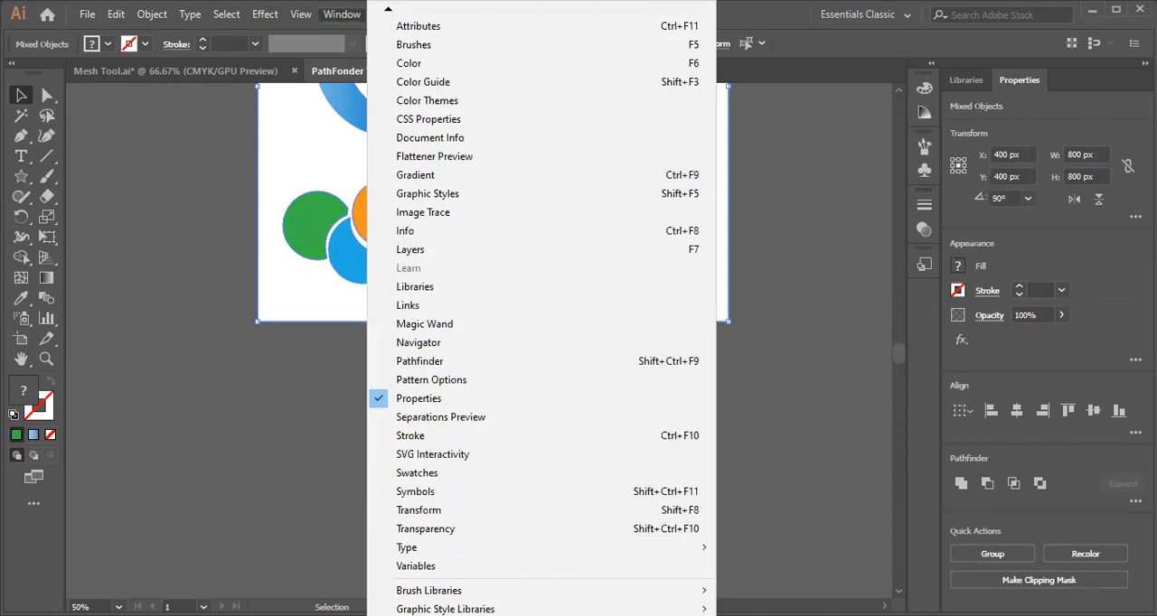
scroll(451, 250, "down", 1)
left_click(427, 332)
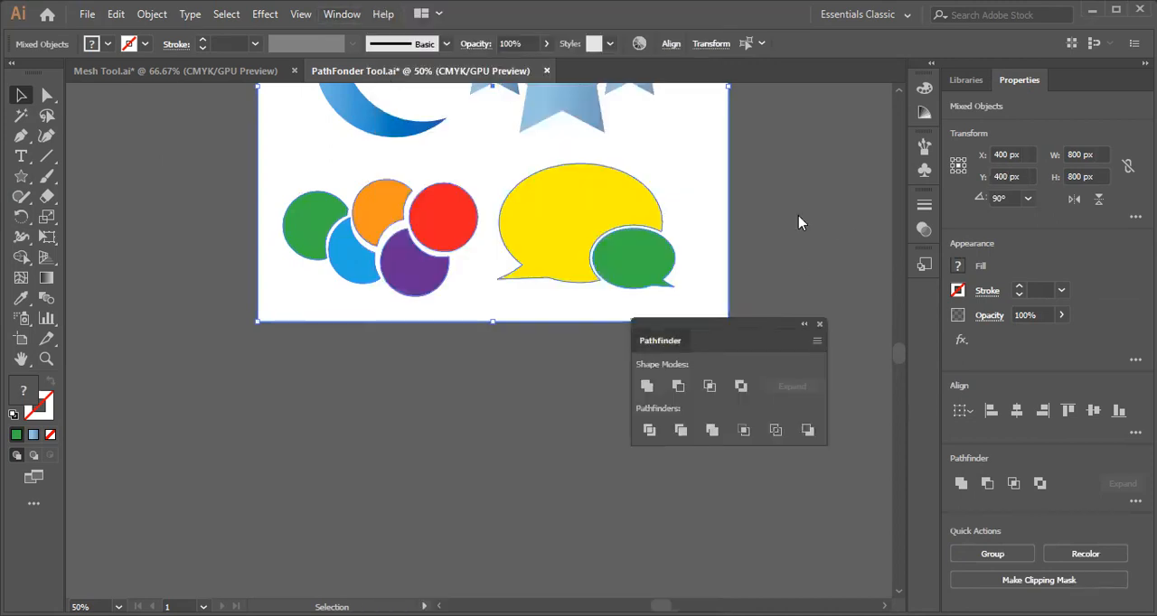
left_click_drag(668, 332, 798, 215)
left_click(508, 359)
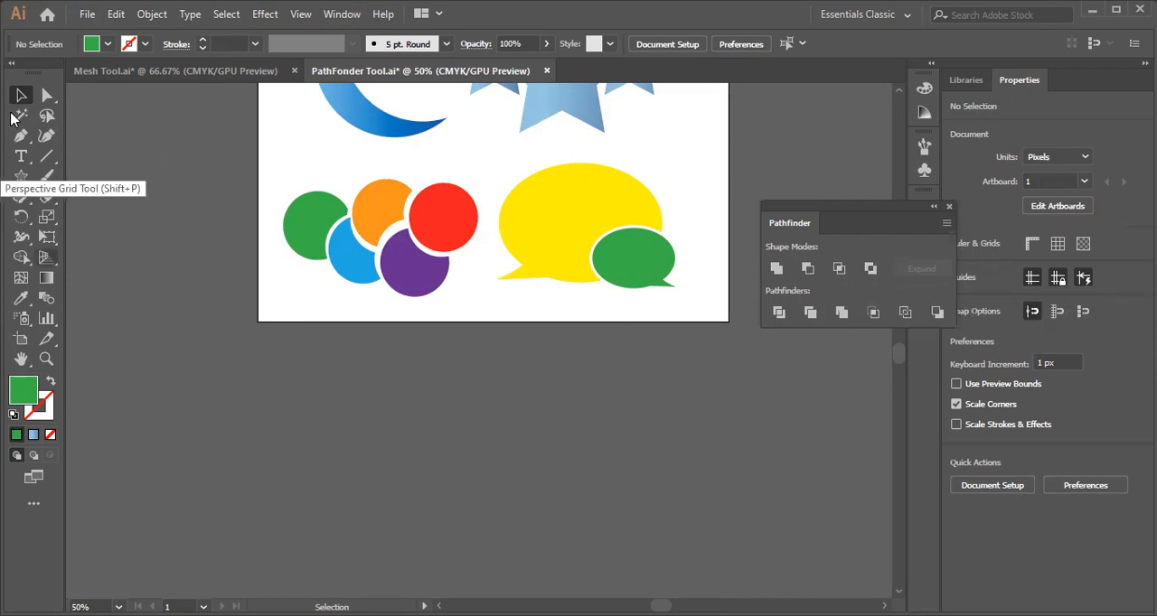
left_click(22, 179)
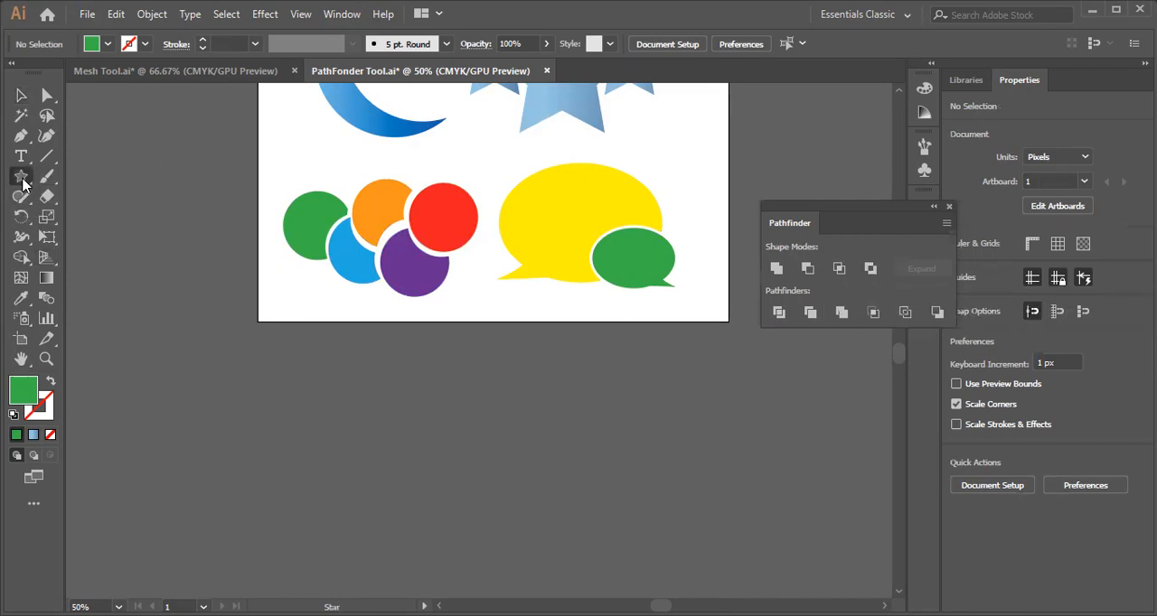
left_click_drag(23, 184, 89, 179)
scroll(241, 376, "down", 2)
left_click_drag(275, 328, 401, 446)
left_click(21, 96)
key("ctrl+z")
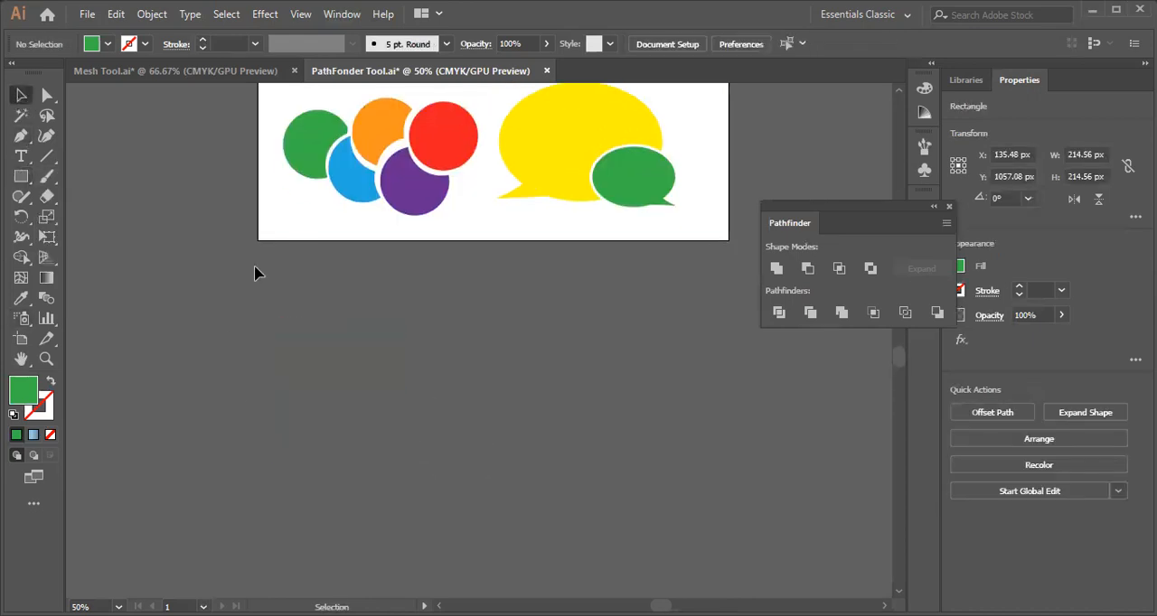
Draw a green circle about 242 px in diameter below the artboard and duplicate it horizontally, overlapping the original by half.
key("l")
left_click_drag(263, 330, 406, 471)
key("v")
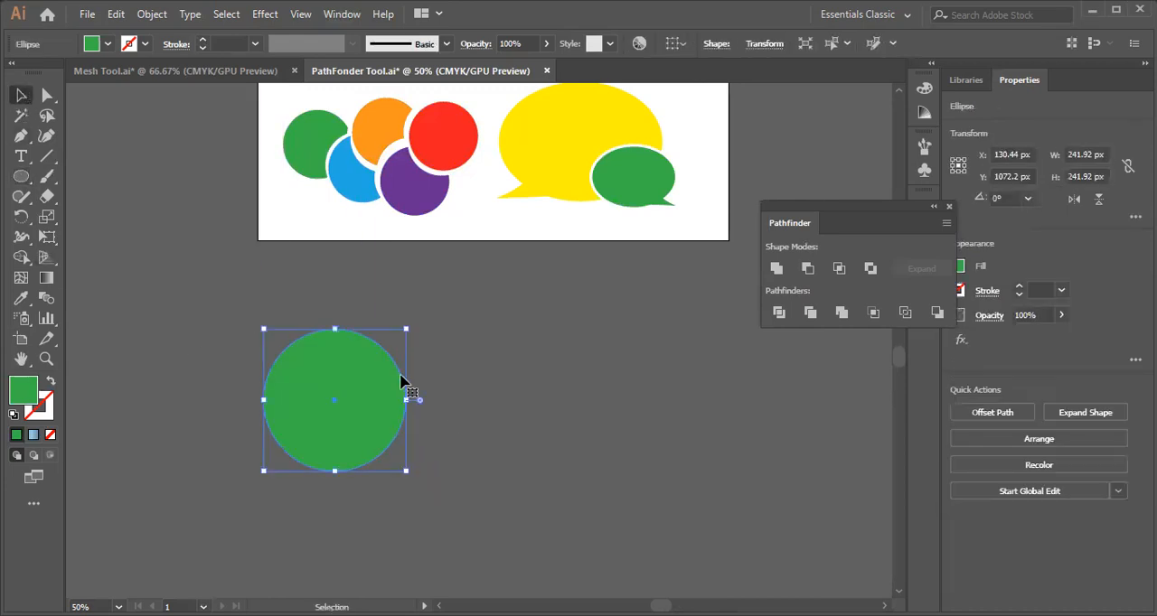
left_click_drag(331, 406, 400, 409)
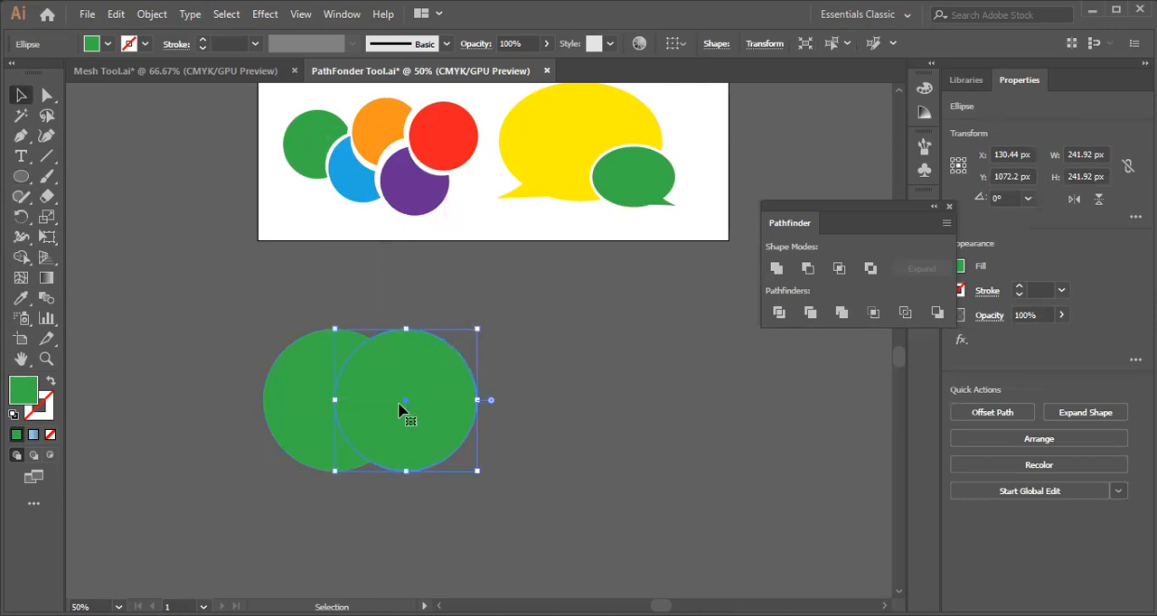
Select both overlapping circles and try Unite and Minus Front on them, undoing each operation.
left_click_drag(248, 315, 514, 506)
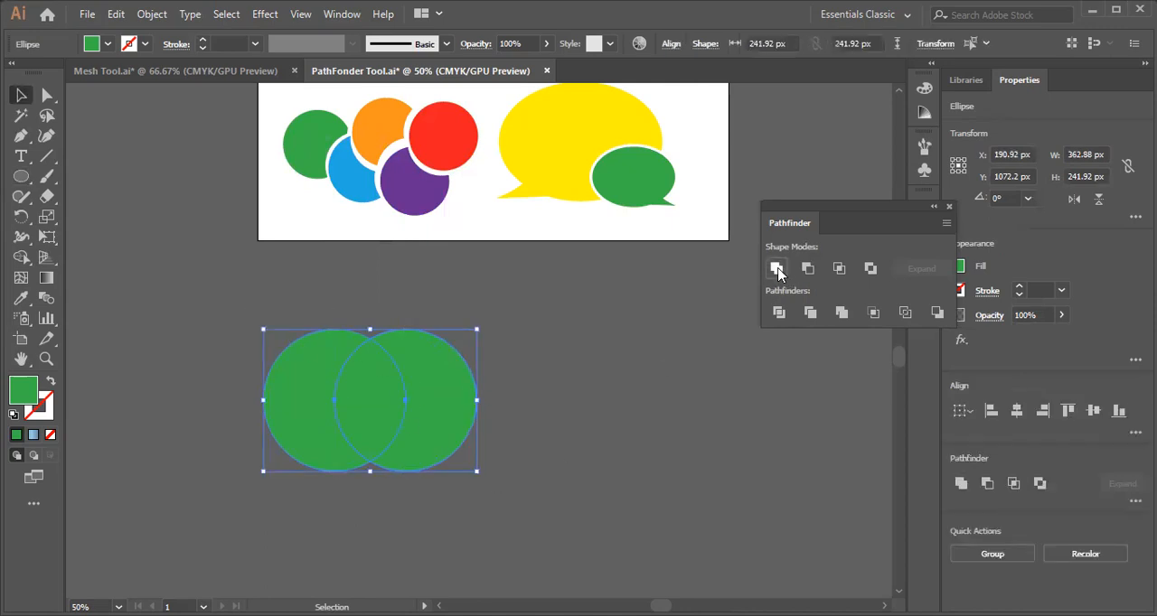
left_click(777, 272)
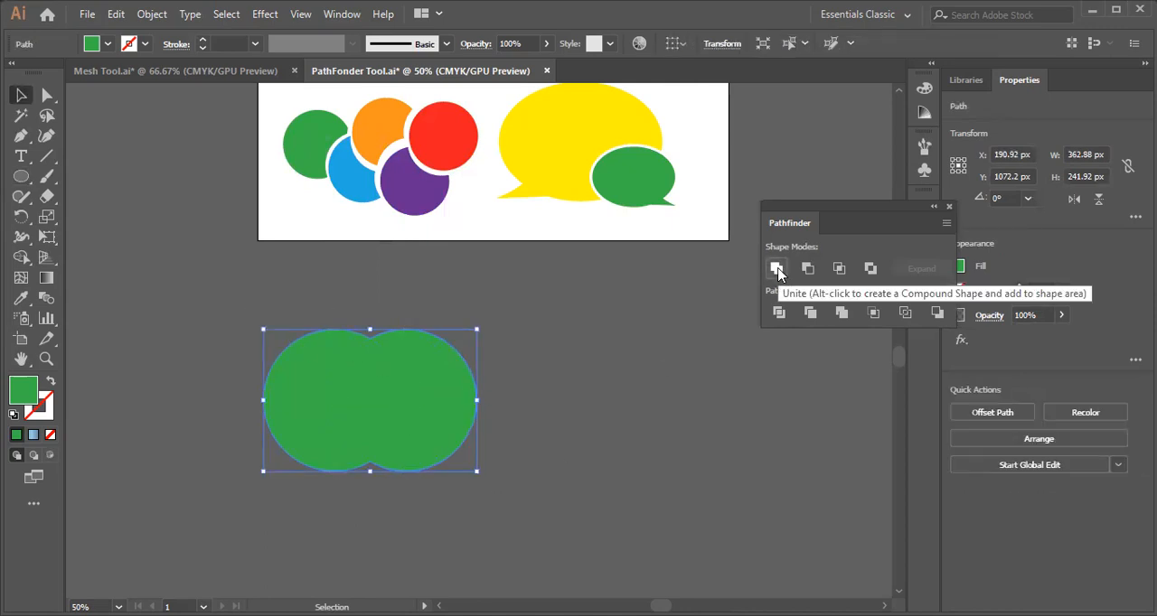
key("ctrl+z")
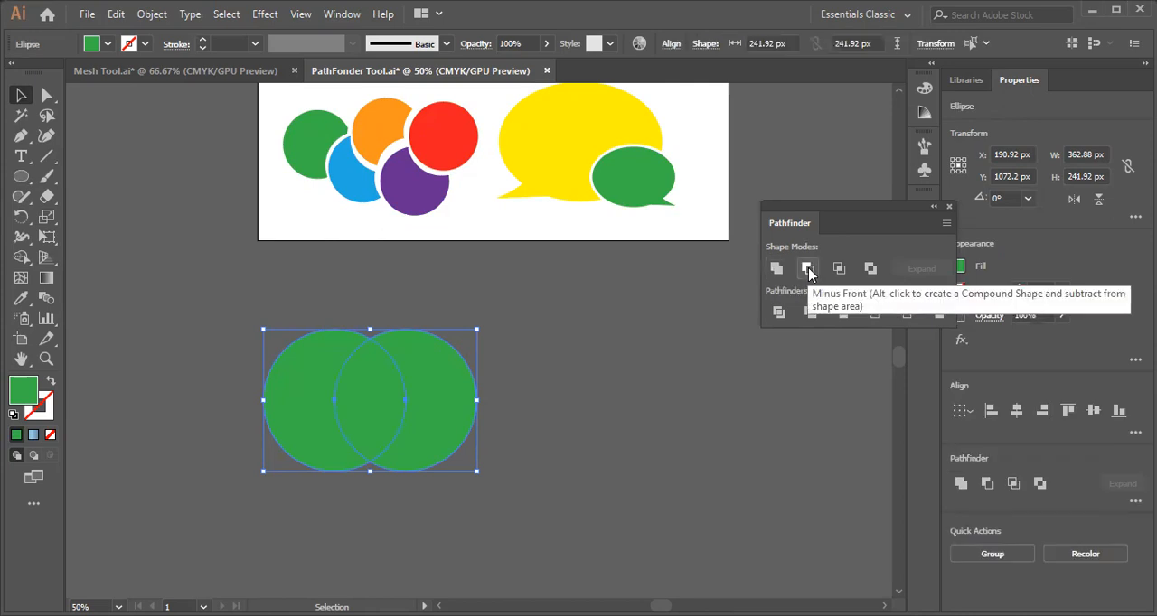
left_click(807, 267)
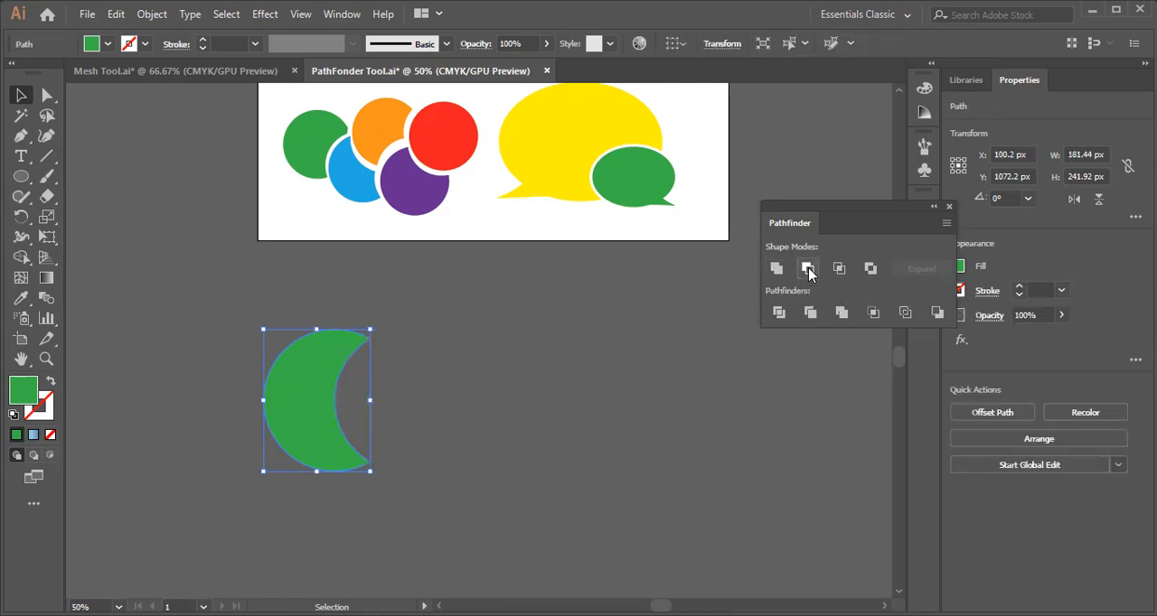
key("ctrl+z")
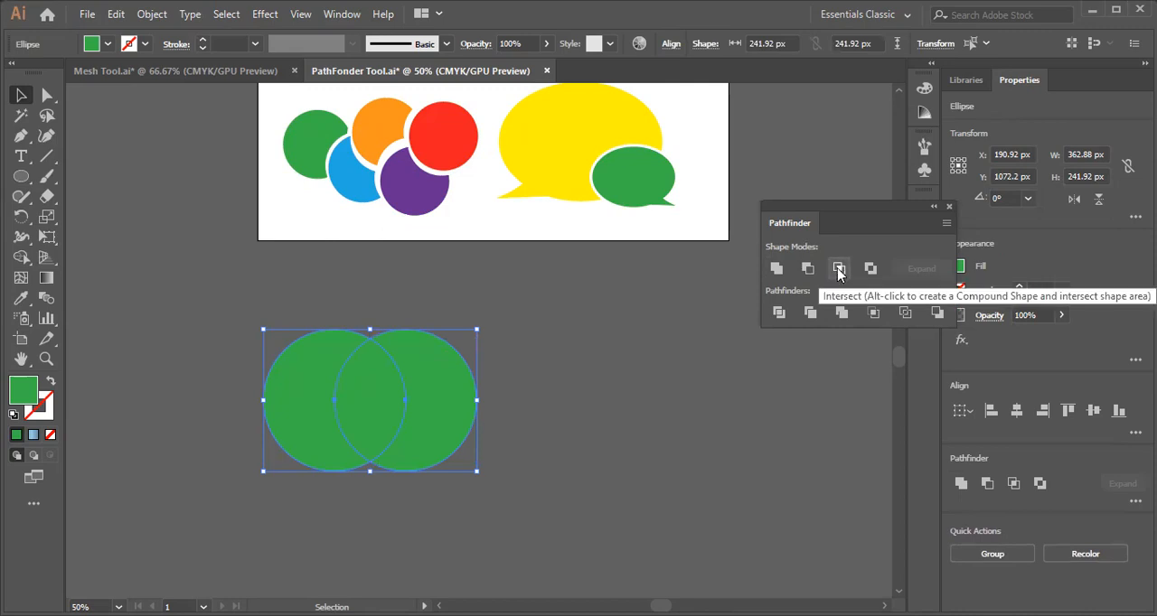
Try Intersect and Exclude on the two circles, undoing each operation and the circle's duplication.
left_click(838, 268)
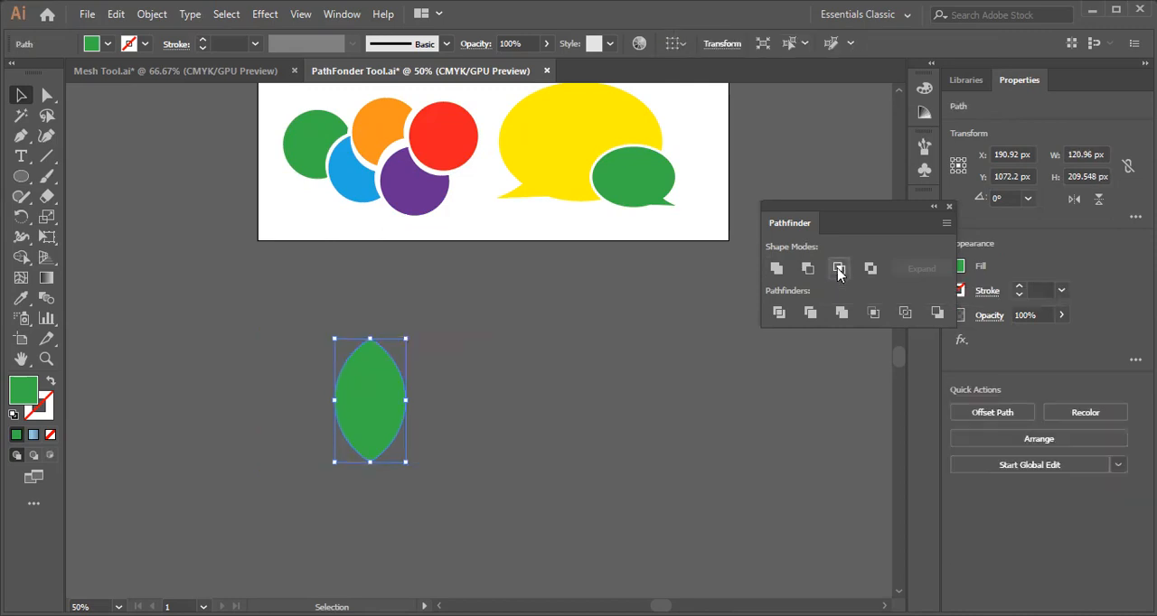
key("ctrl+z")
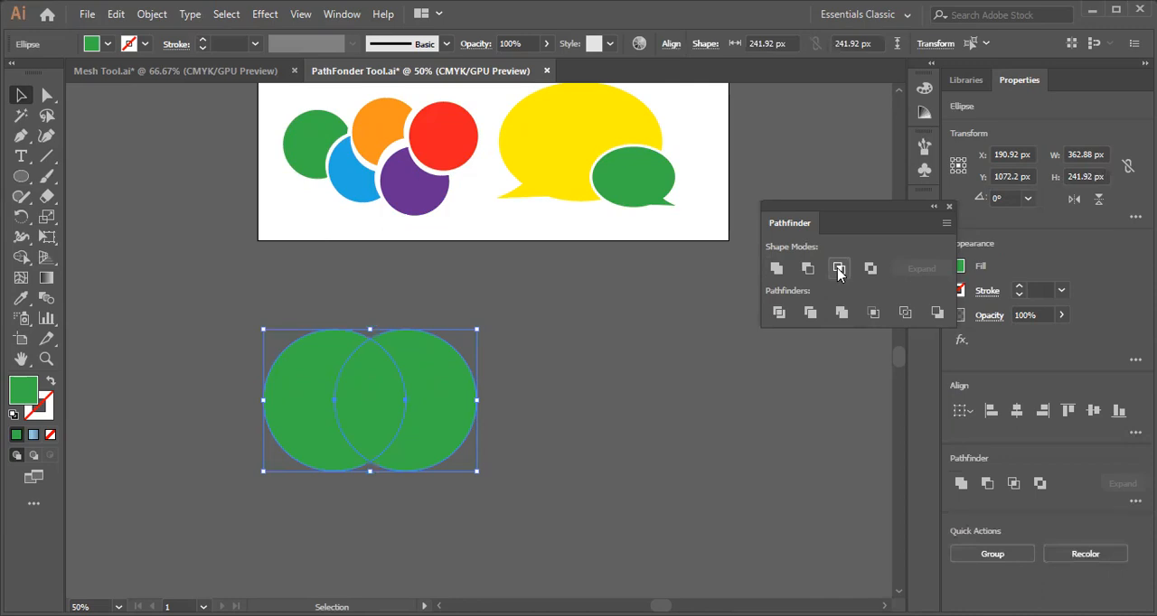
left_click(871, 269)
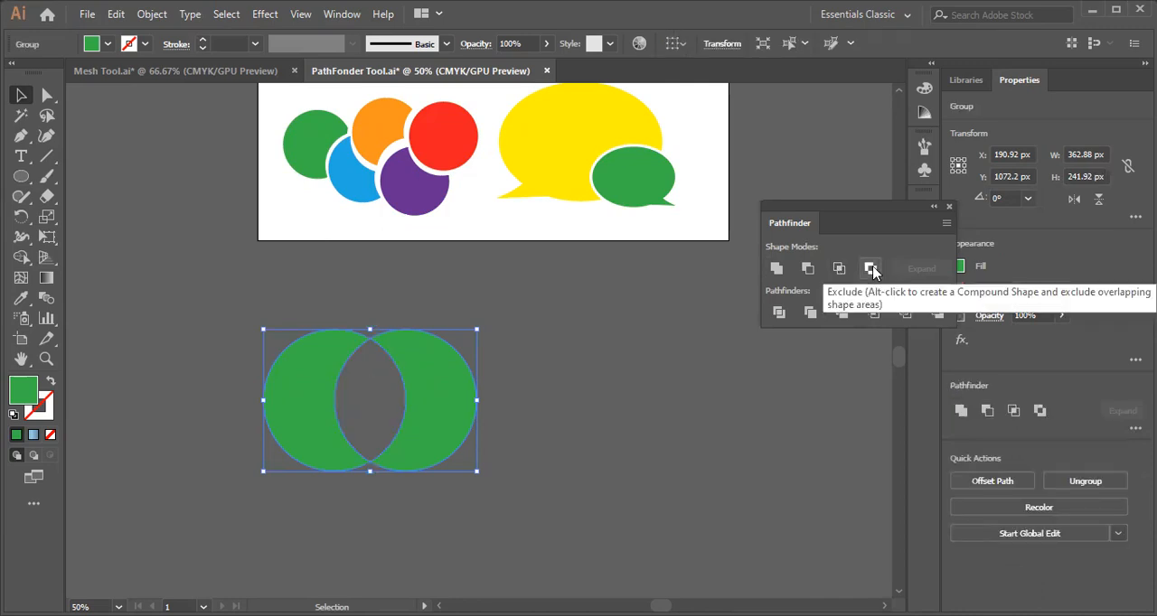
key("ctrl+z")
key("ctrl+z")
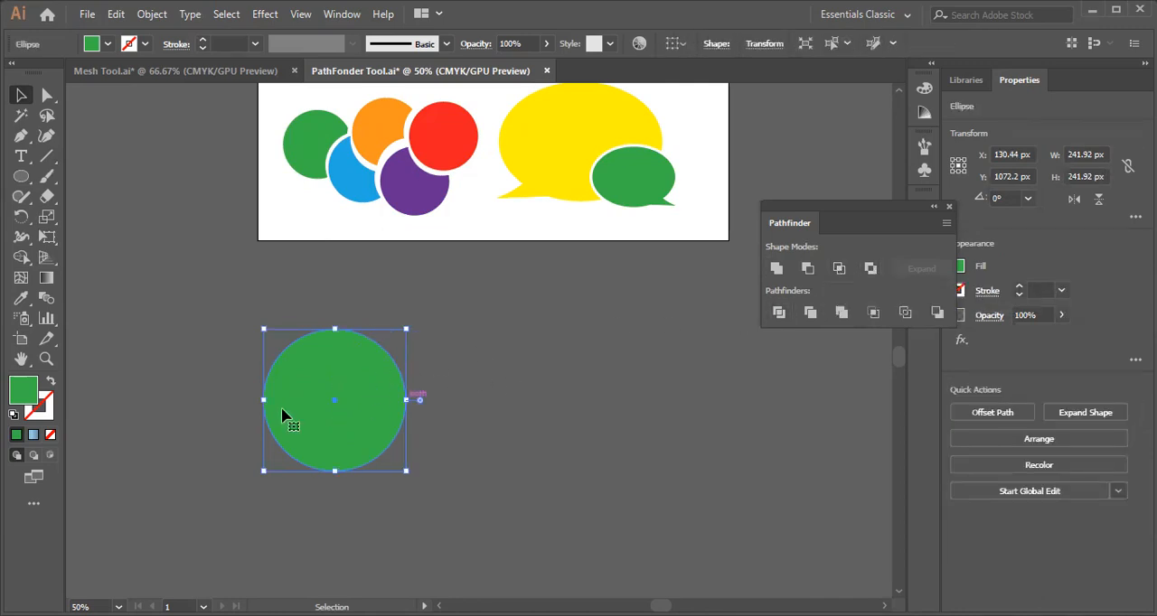
Duplicate the green circle horizontally so the two overlap, and unite both as an editable compound shape.
left_click_drag(331, 408, 412, 415)
left_click_drag(261, 338, 505, 529)
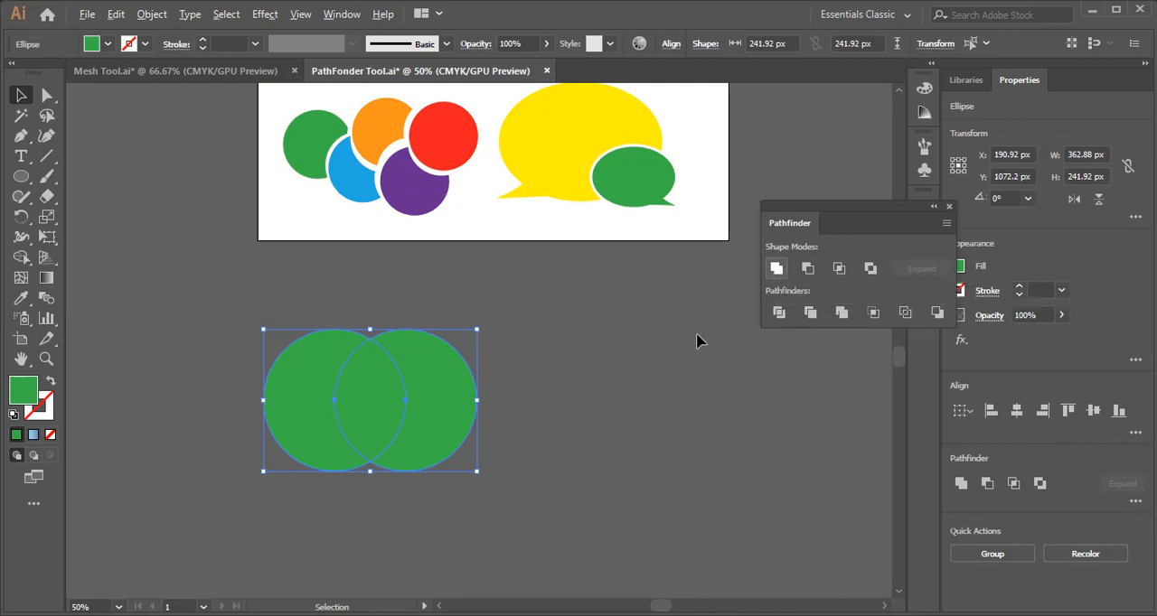
left_click(776, 269, "alt")
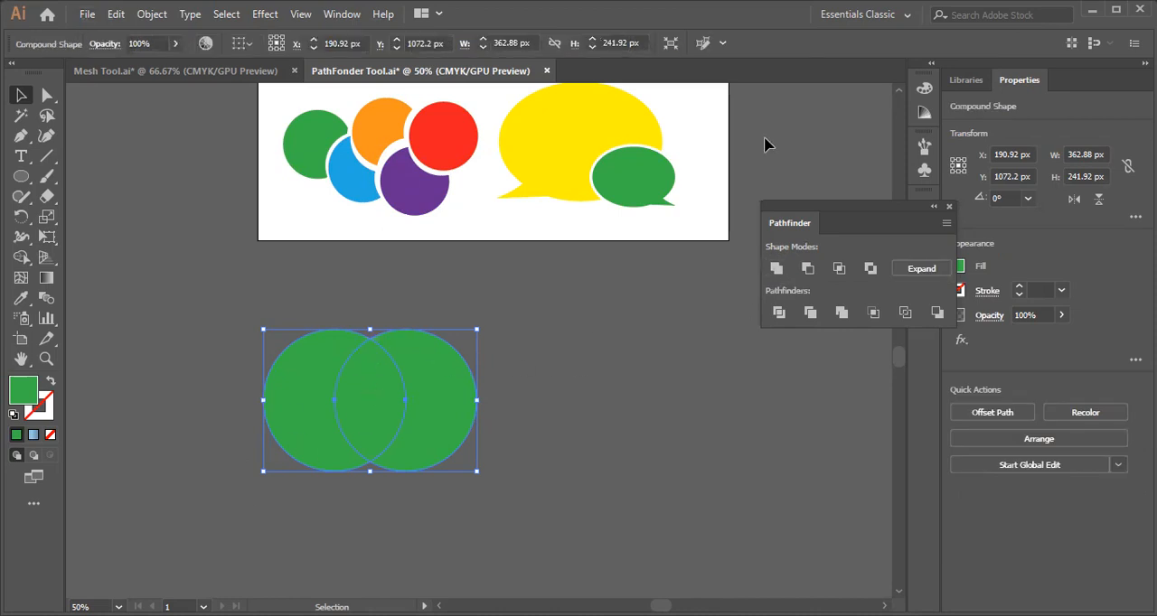
left_click(532, 341)
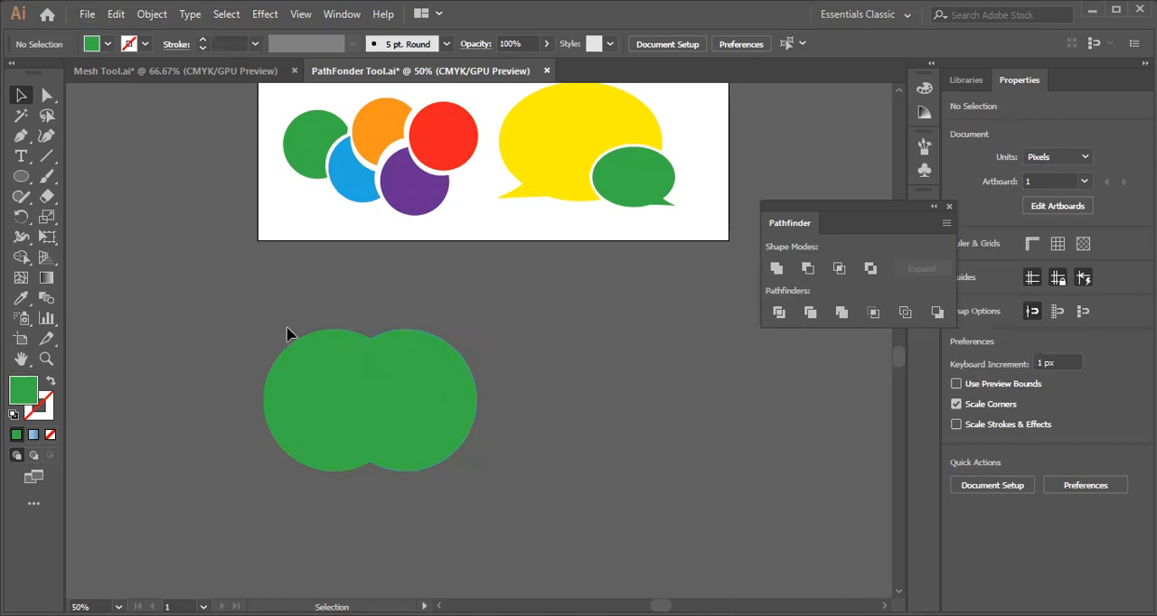
Isolate the united compound shape, try moving one circle closer to the other, undo the move, and exit isolation.
left_click(439, 429)
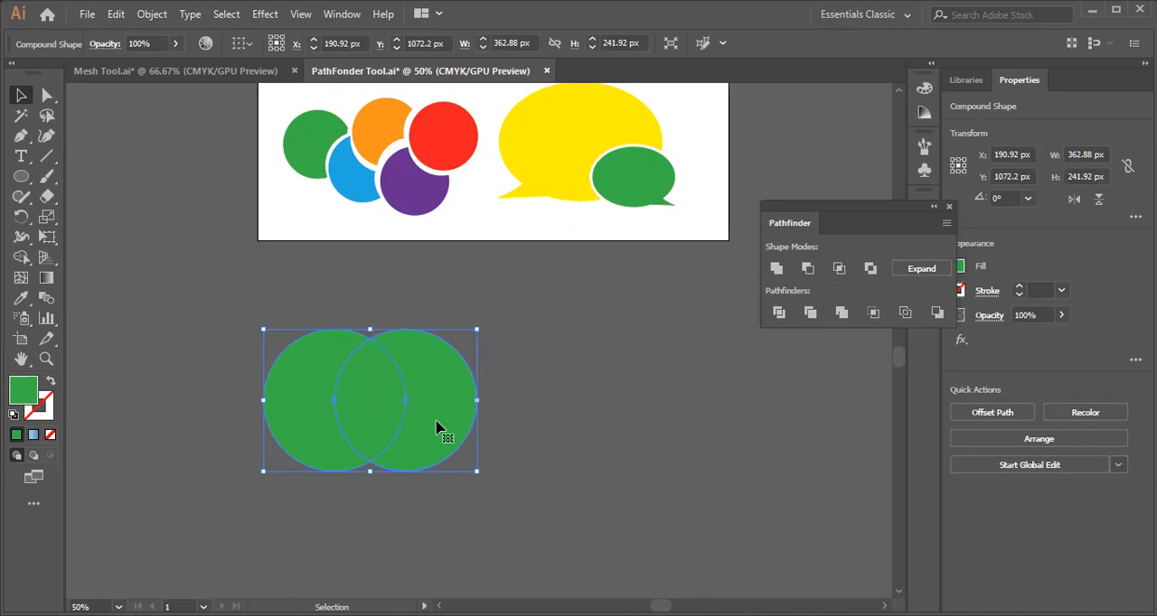
double_click(435, 427)
left_click_drag(437, 429, 396, 424)
left_click(225, 343)
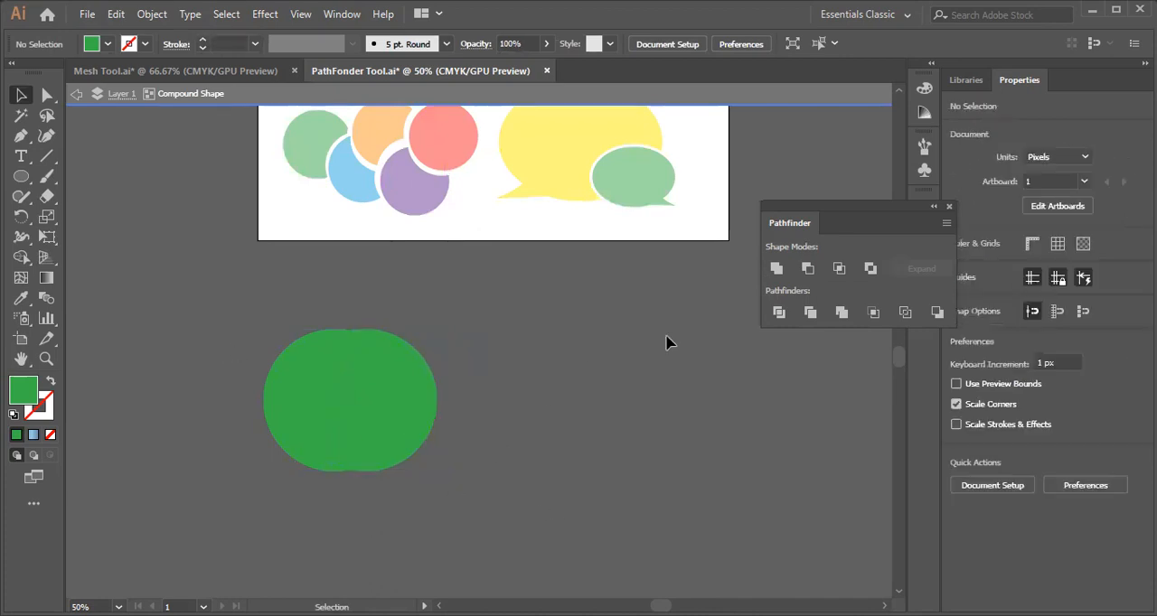
key("ctrl+z")
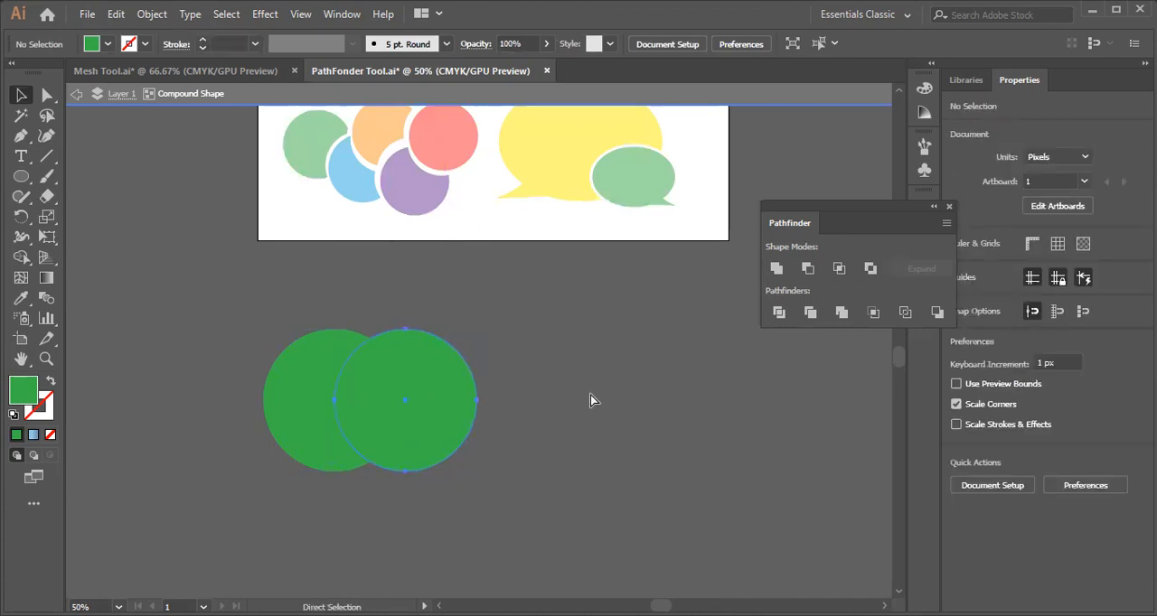
left_click(460, 425)
double_click(533, 396)
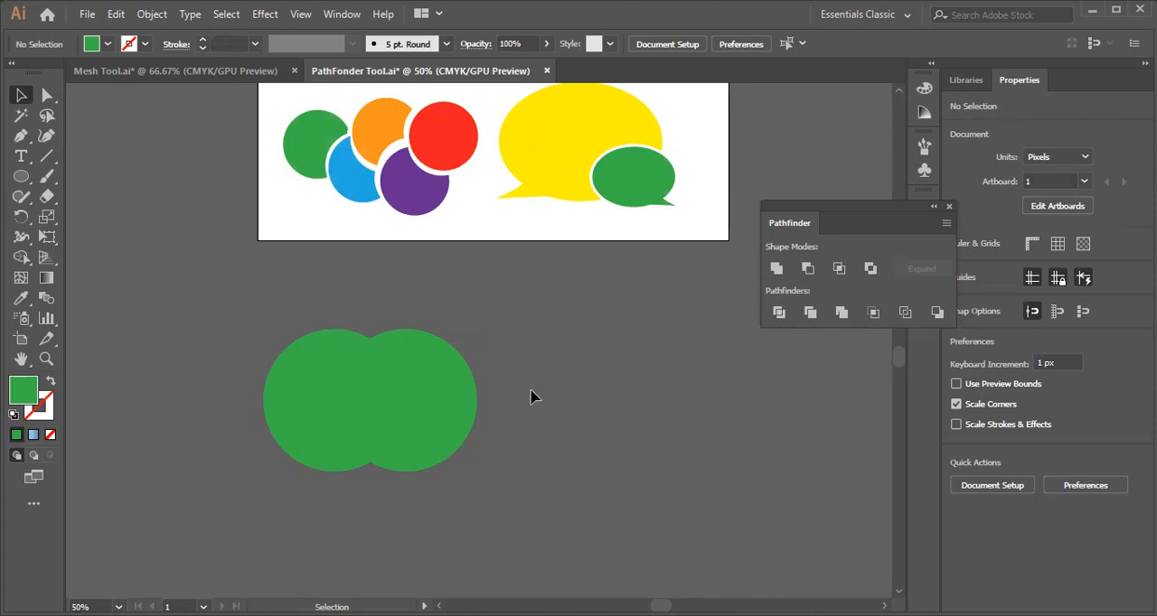
Undo the creation of the united compound shape and select both separate circles.
left_click(467, 400)
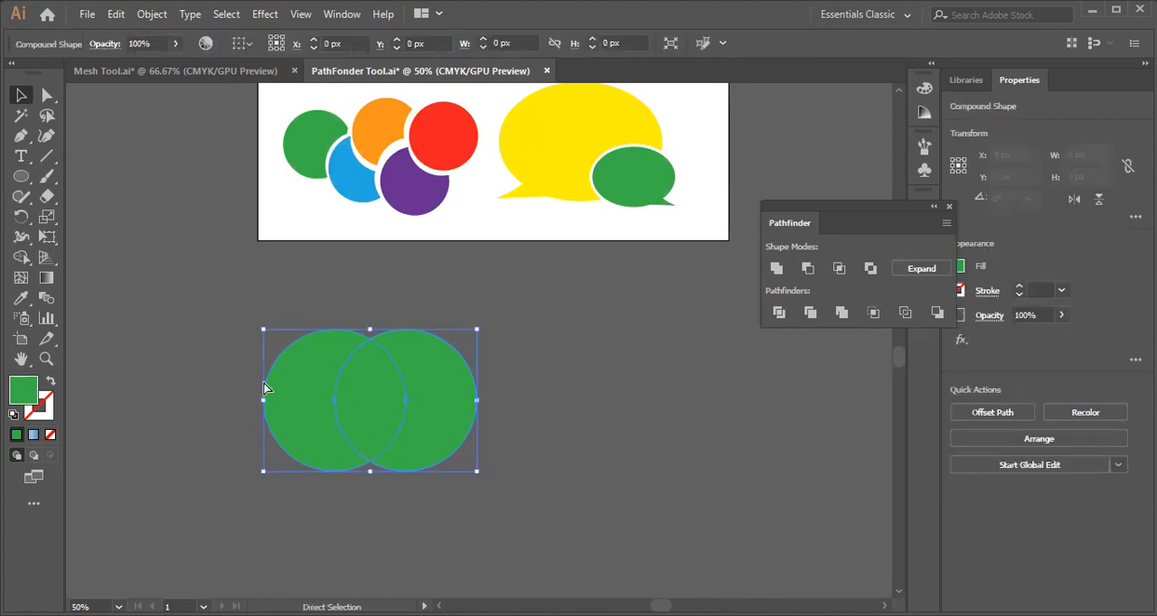
key("ctrl+z")
left_click(220, 342)
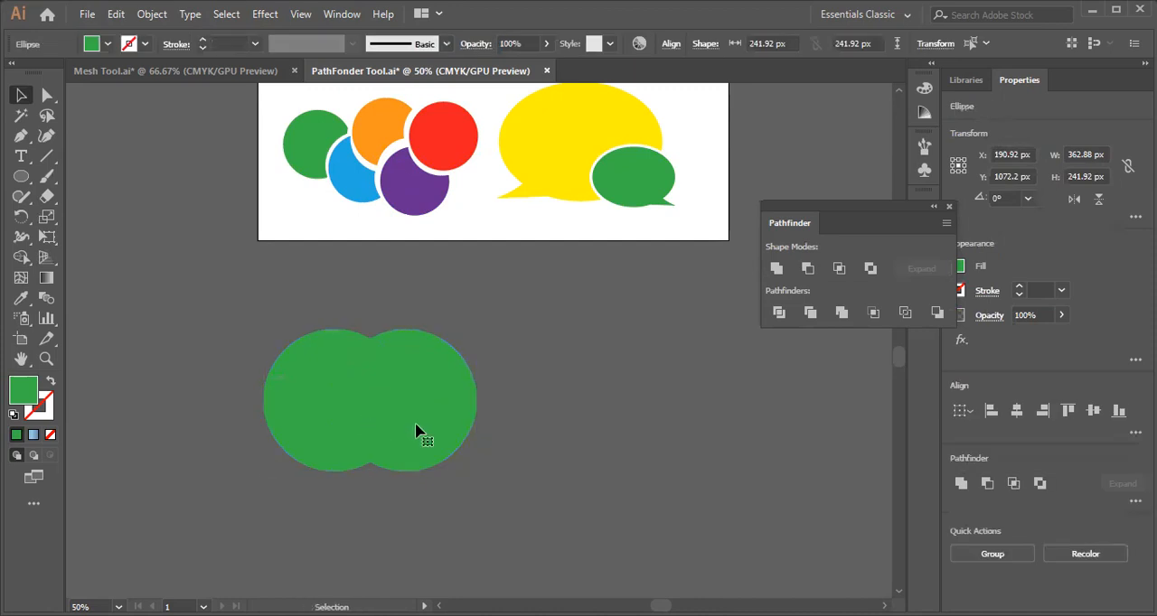
left_click(415, 422)
left_click_drag(260, 330, 495, 502)
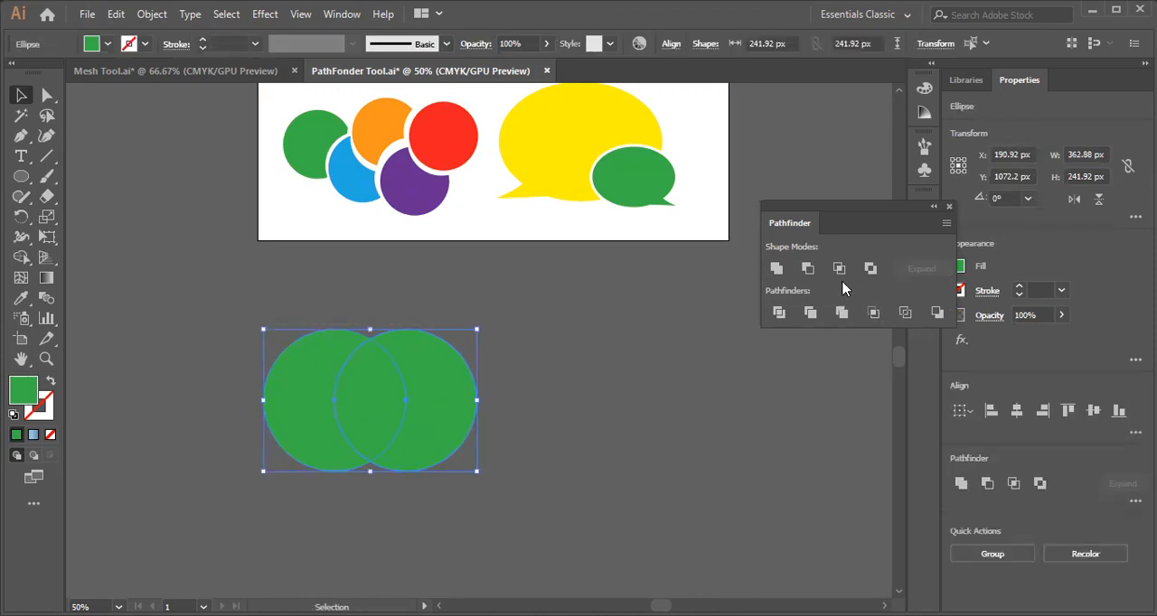
Try a regular Intersect on the two circles, inspect the resulting path, and undo it.
left_click(838, 269)
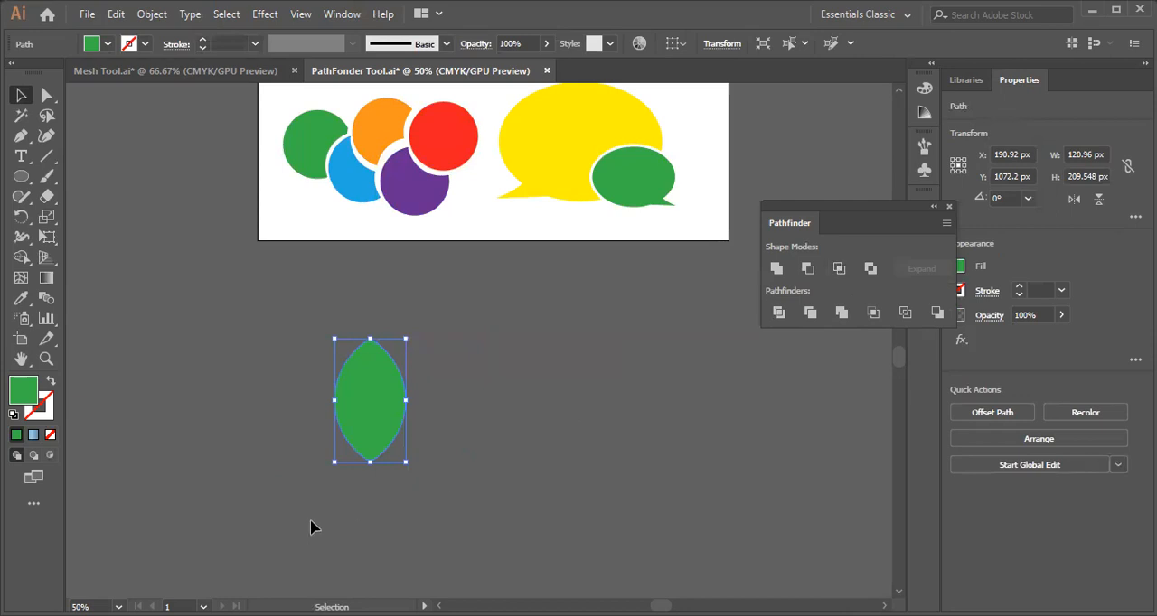
left_click_drag(371, 468, 374, 501)
key("a")
key("ctrl+z")
key("ctrl+z")
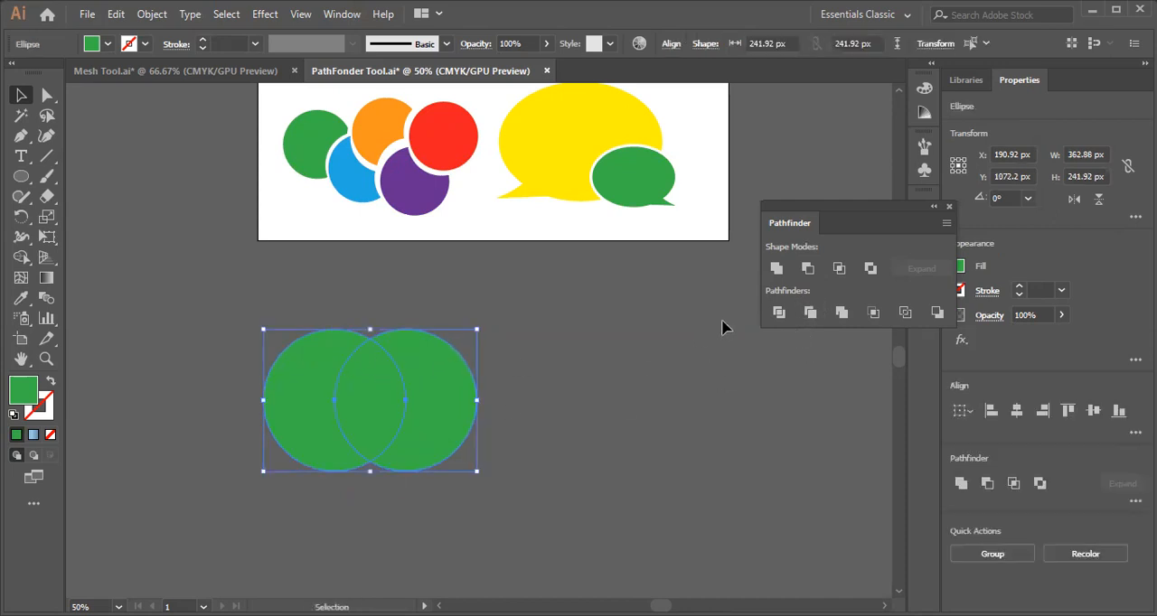
Intersect the circles as an editable compound shape and shift its component circles slightly in isolation mode.
left_click(839, 269)
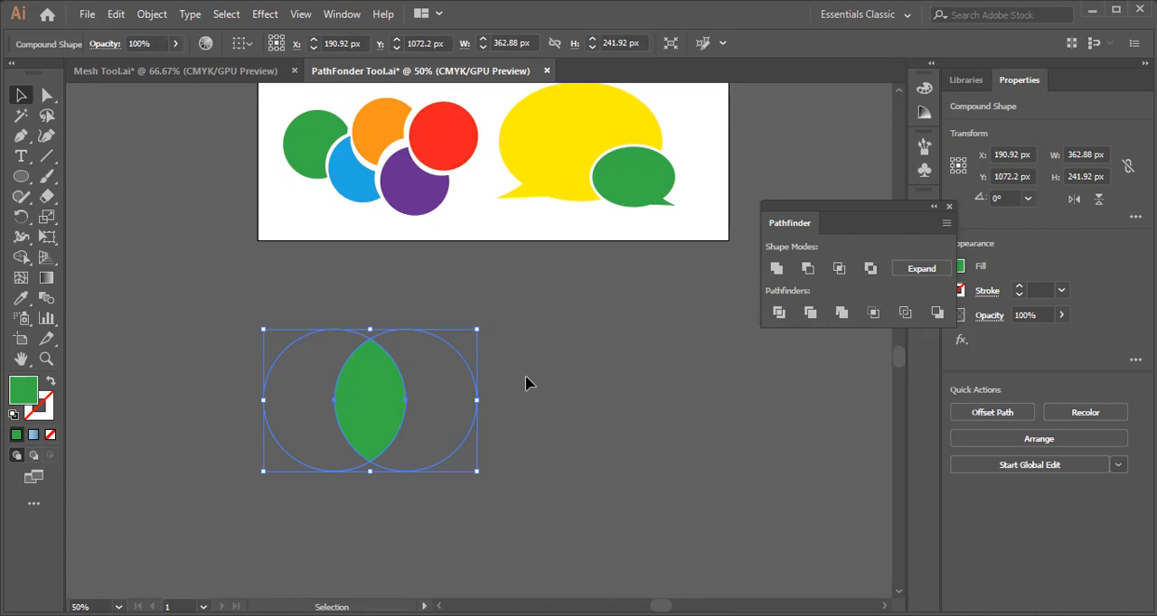
left_click(580, 401)
left_click(429, 435)
mouse_move(473, 425)
left_mouse_down()
mouse_move(416, 421)
mouse_move(460, 434)
left_mouse_up()
double_click(454, 423)
left_click(594, 365)
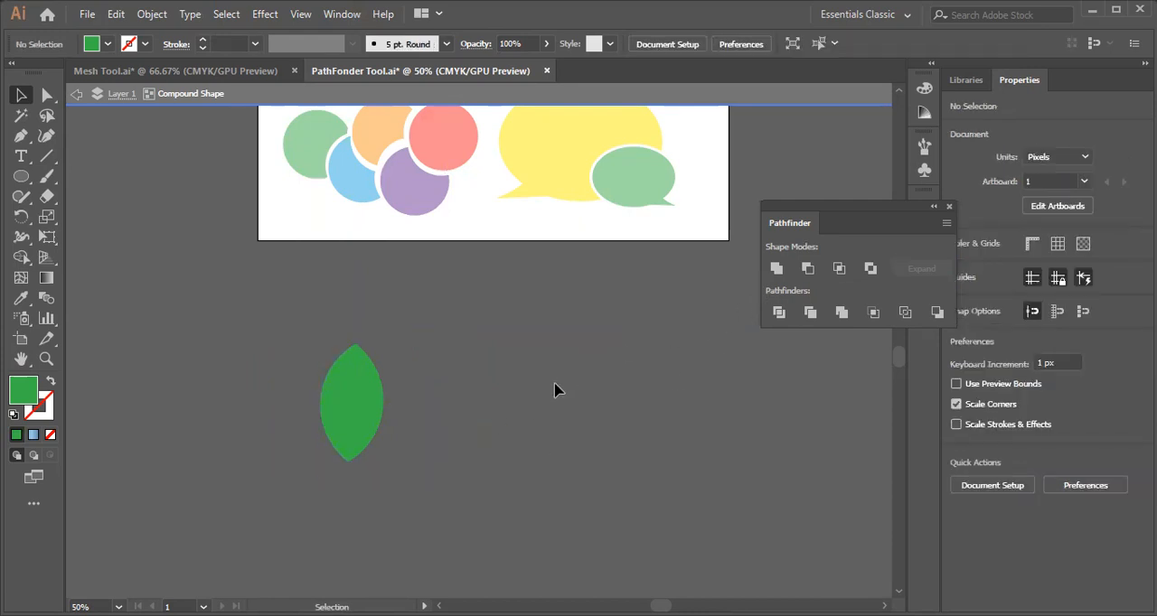
Exit isolation mode and delete the intersected compound shape below the artboard.
left_click(453, 396)
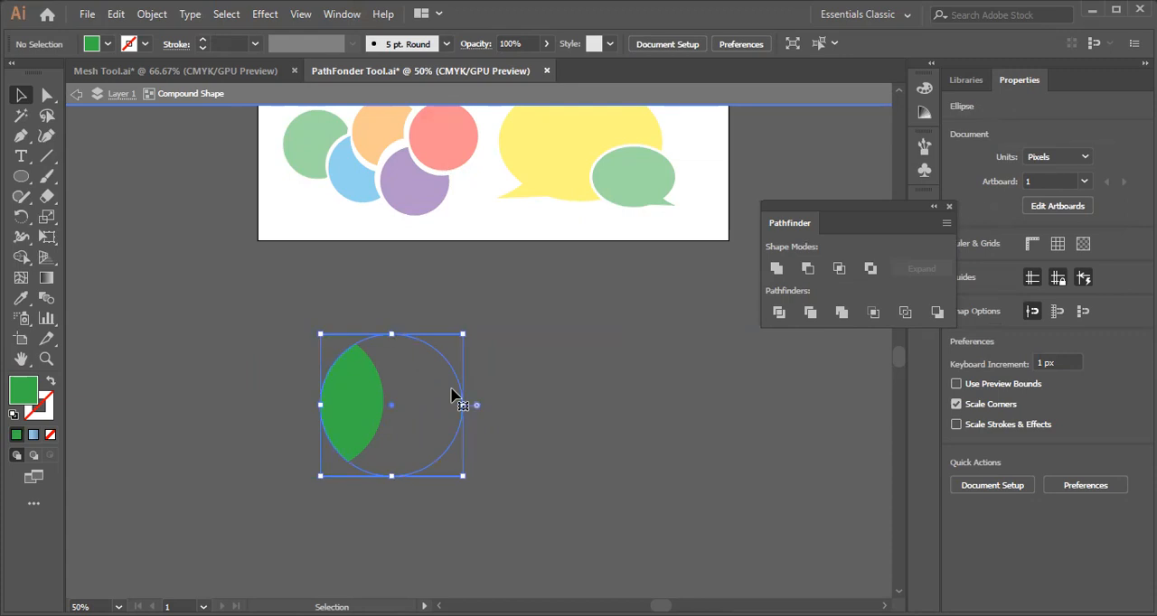
left_click(545, 332)
double_click(542, 334)
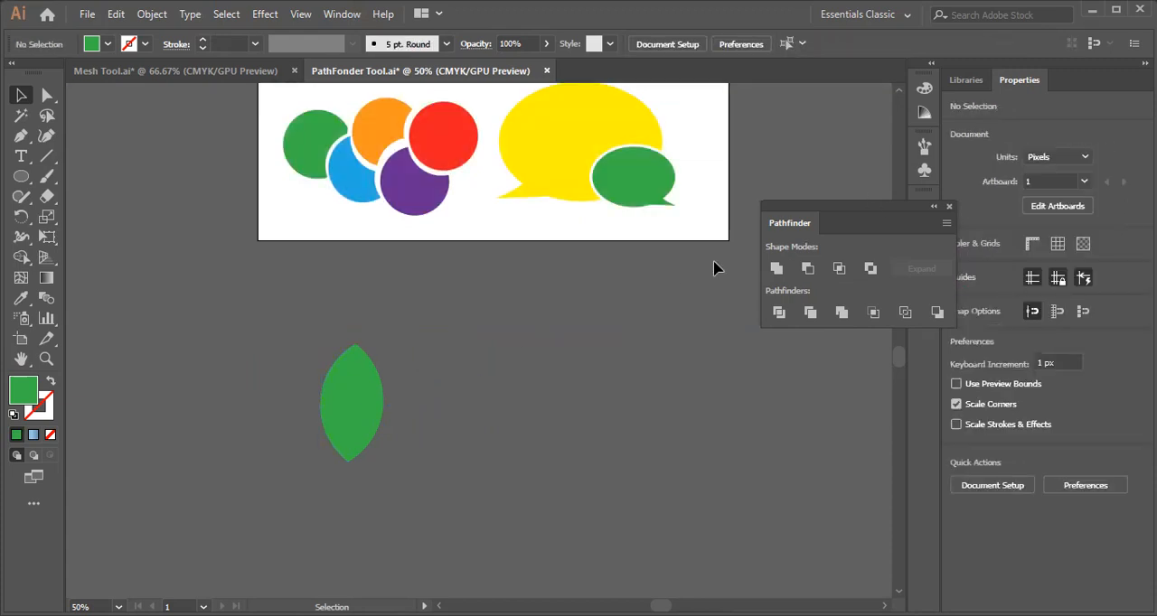
left_click_drag(398, 477, 426, 488)
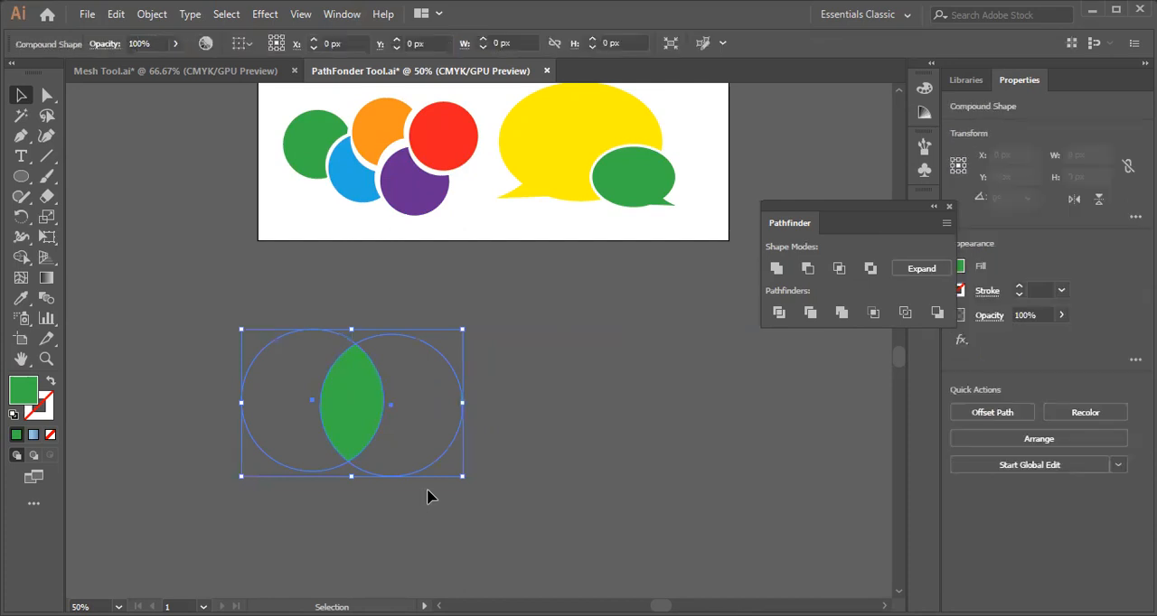
key("Delete")
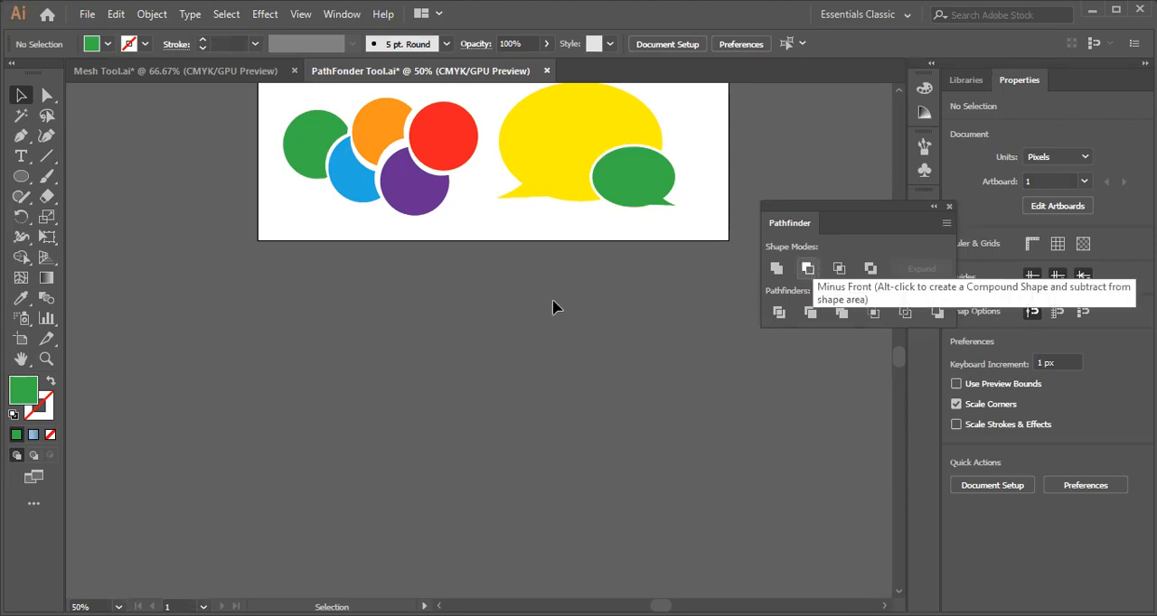
Open the recently used file Shirt Mockup.ai and bring its front and back shirts into close view.
left_click(87, 15)
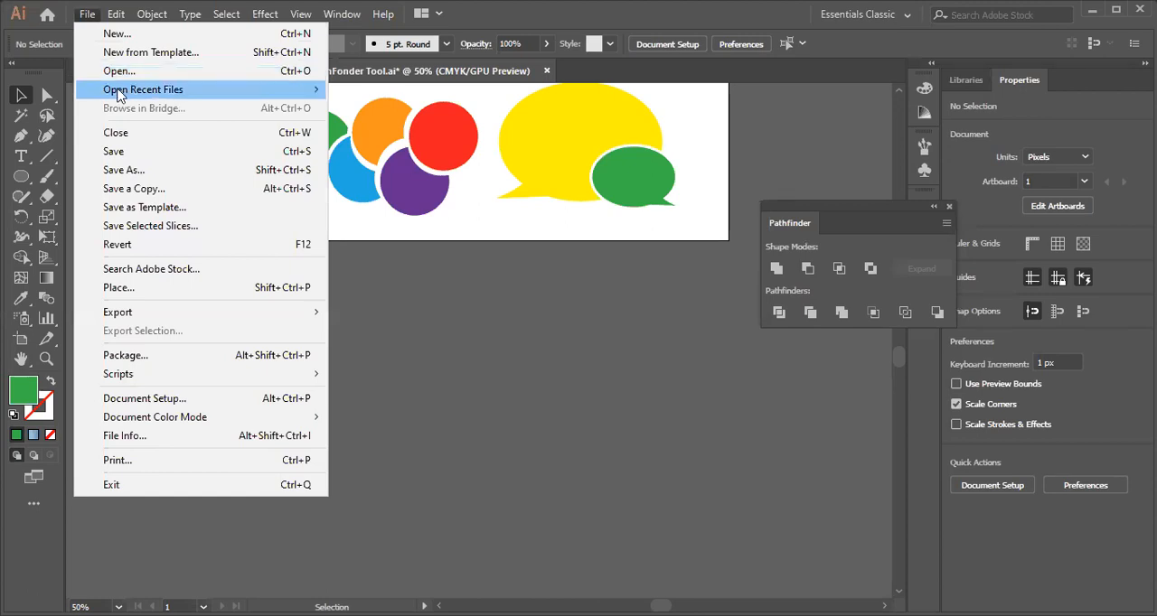
mouse_move(118, 95)
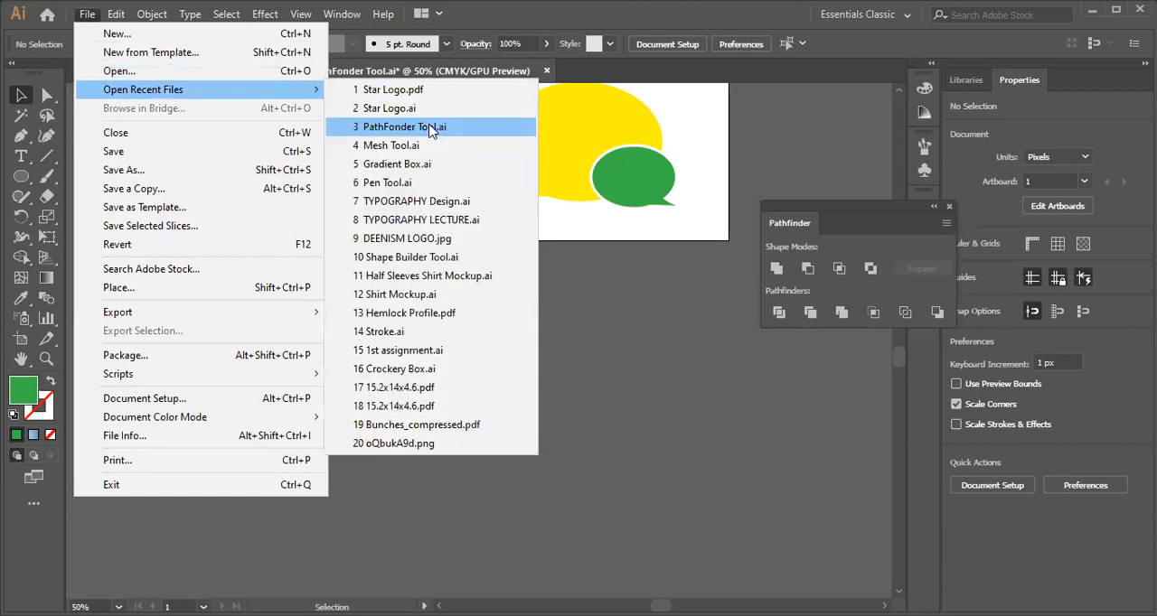
left_click(416, 295)
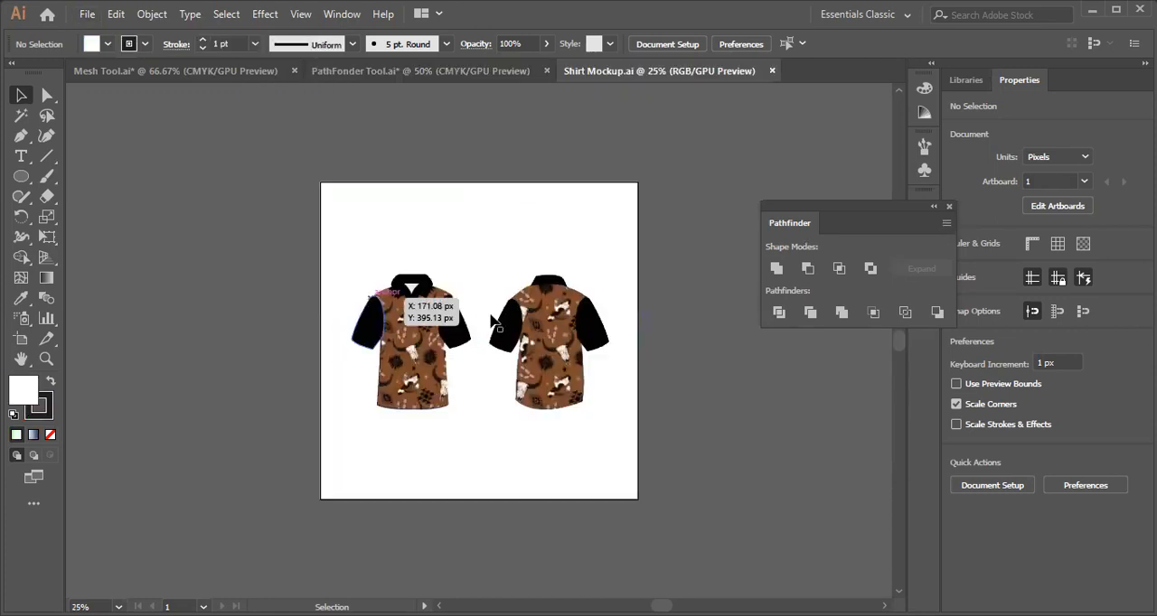
key("ctrl+plus")
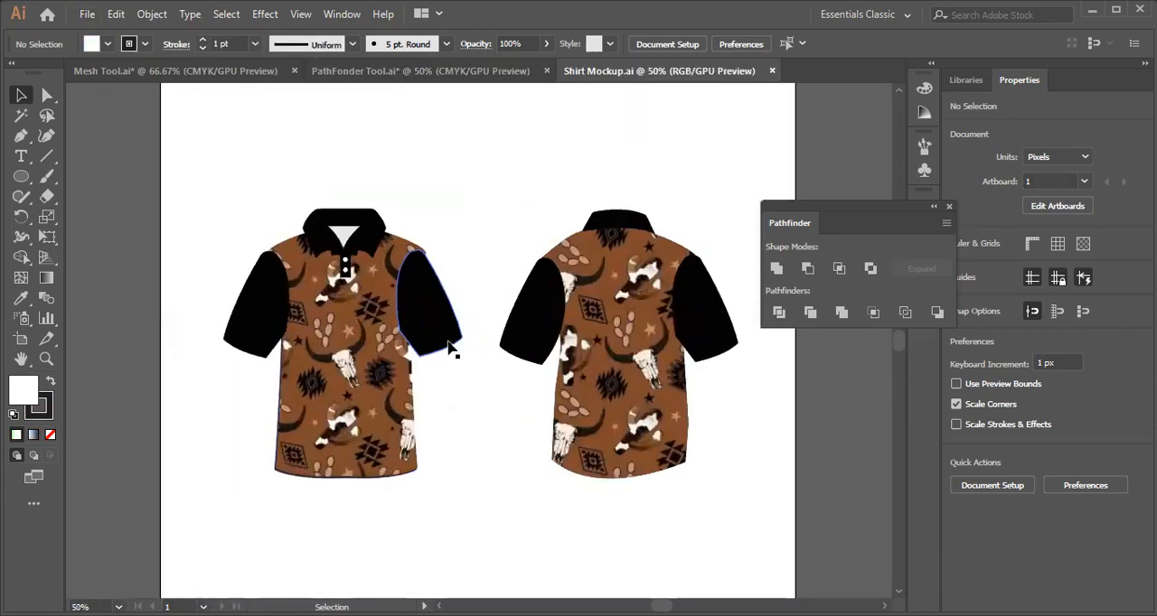
scroll(407, 353, "down", 2)
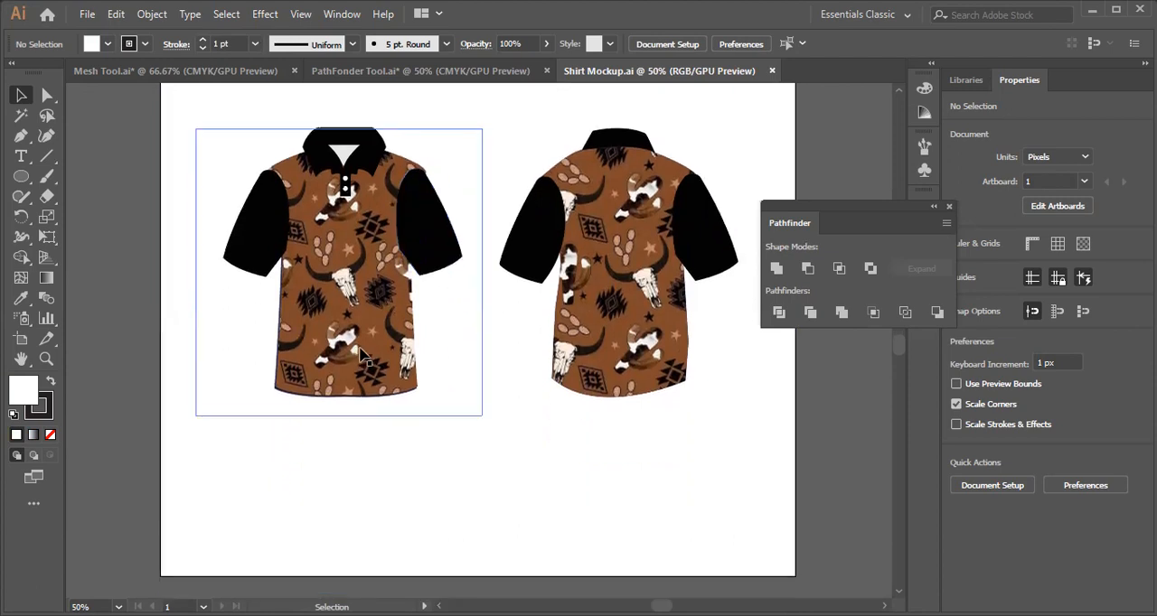
Move the white background rectangle behind the shirts out of the artboard to its right side.
left_click(413, 452)
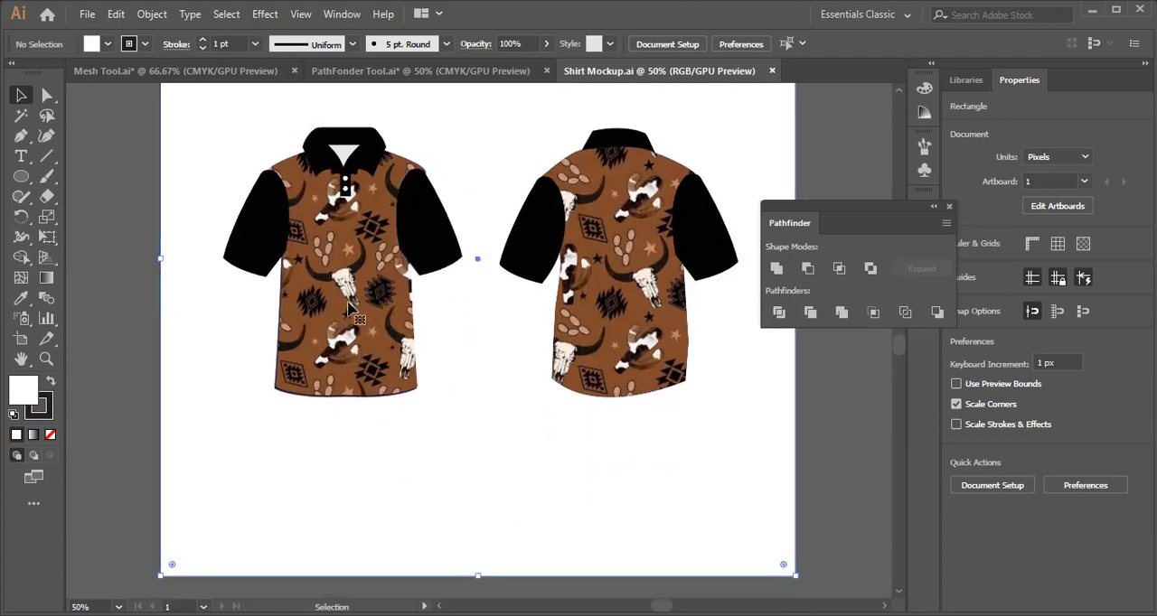
left_click_drag(181, 434, 835, 474)
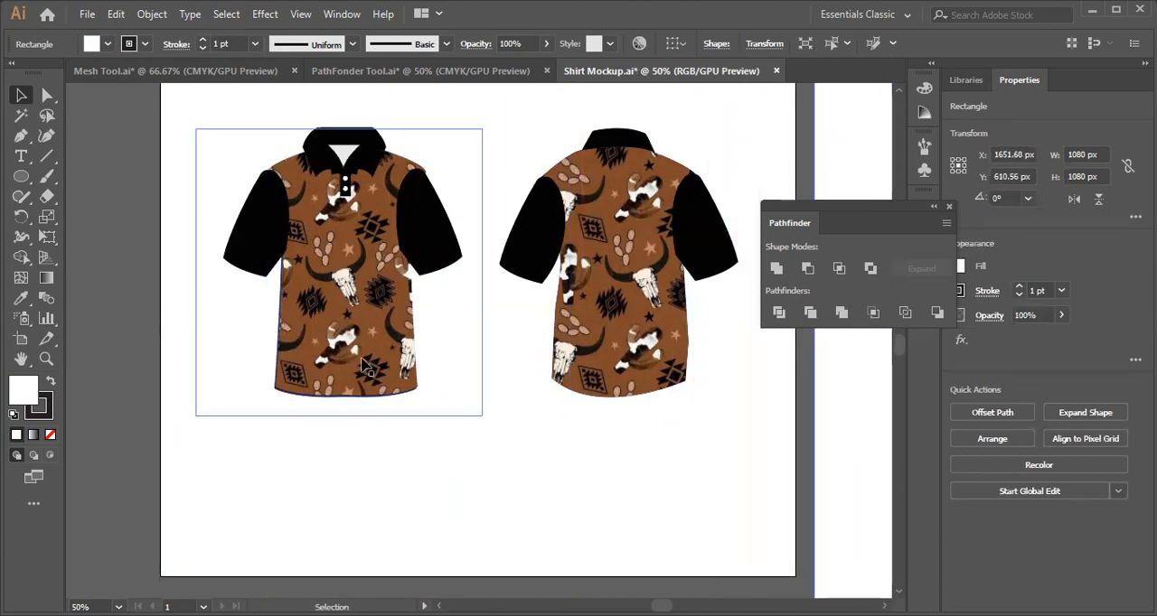
scroll(409, 342, "up", 2)
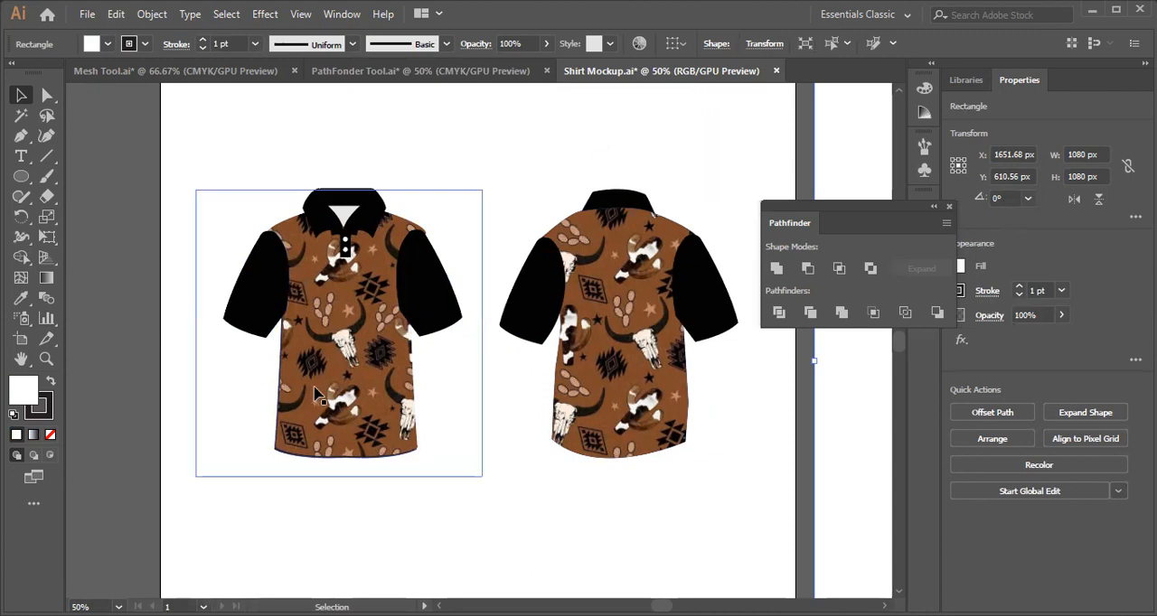
Pull the black left sleeve away from the front shirt, undo that move, and close Shirt Mockup.ai.
left_click(183, 258)
left_click_drag(255, 304, 219, 348)
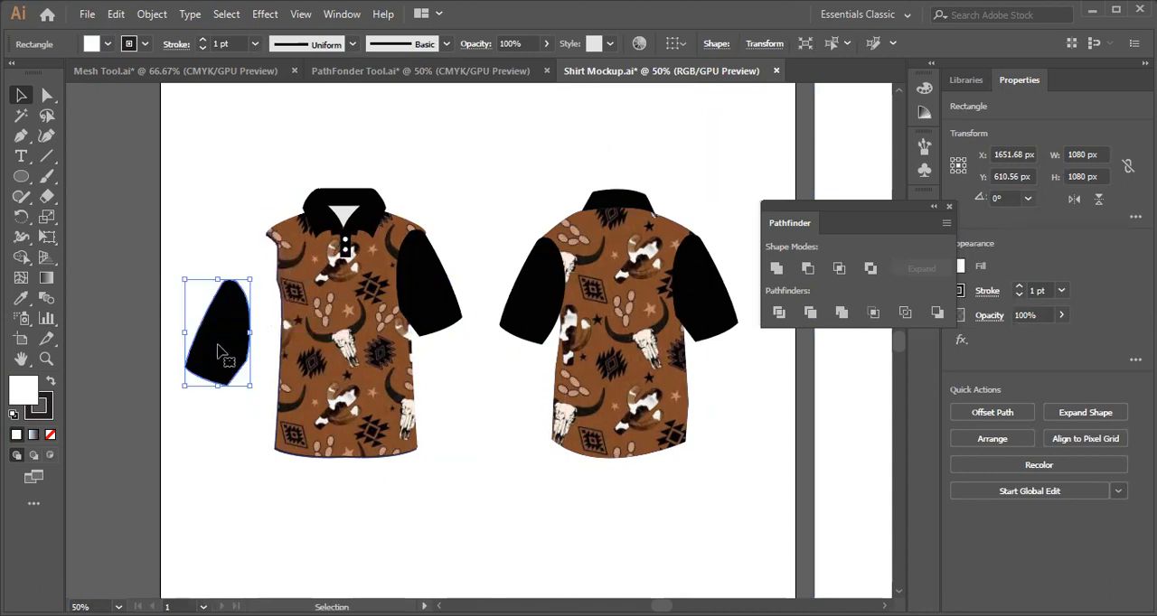
key("ctrl+z")
key("v")
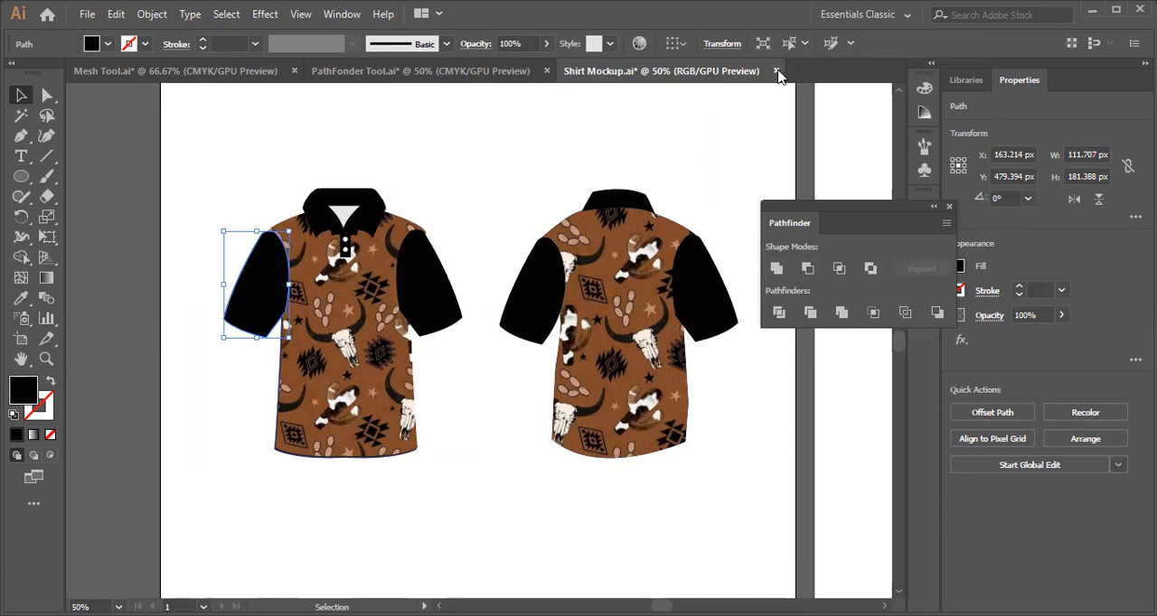
key("ctrl+w")
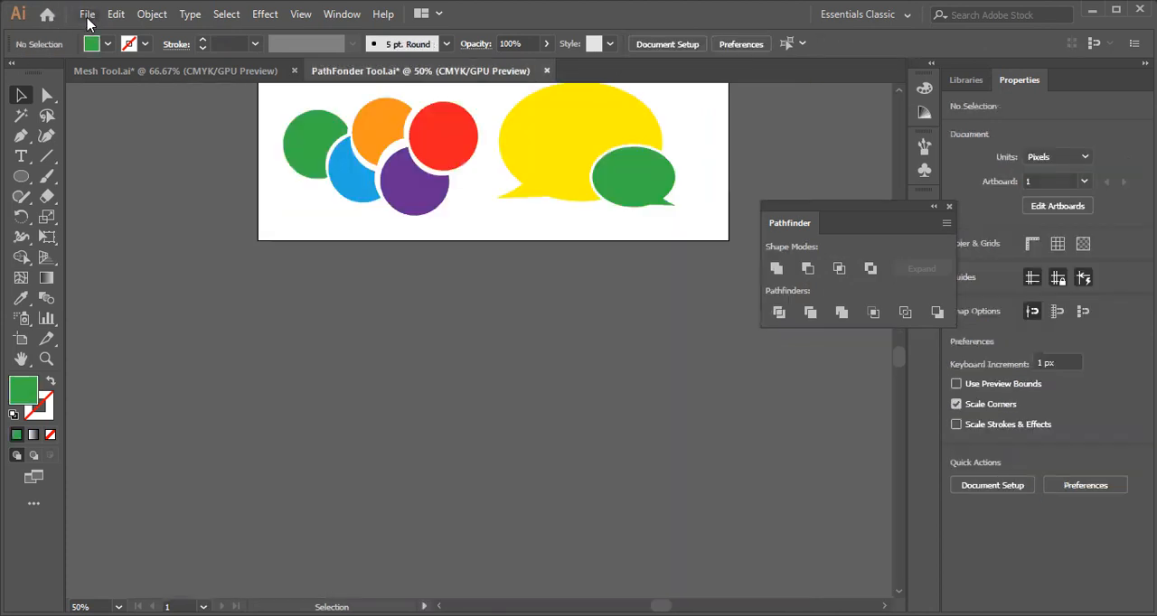
left_click(87, 15)
key("Return")
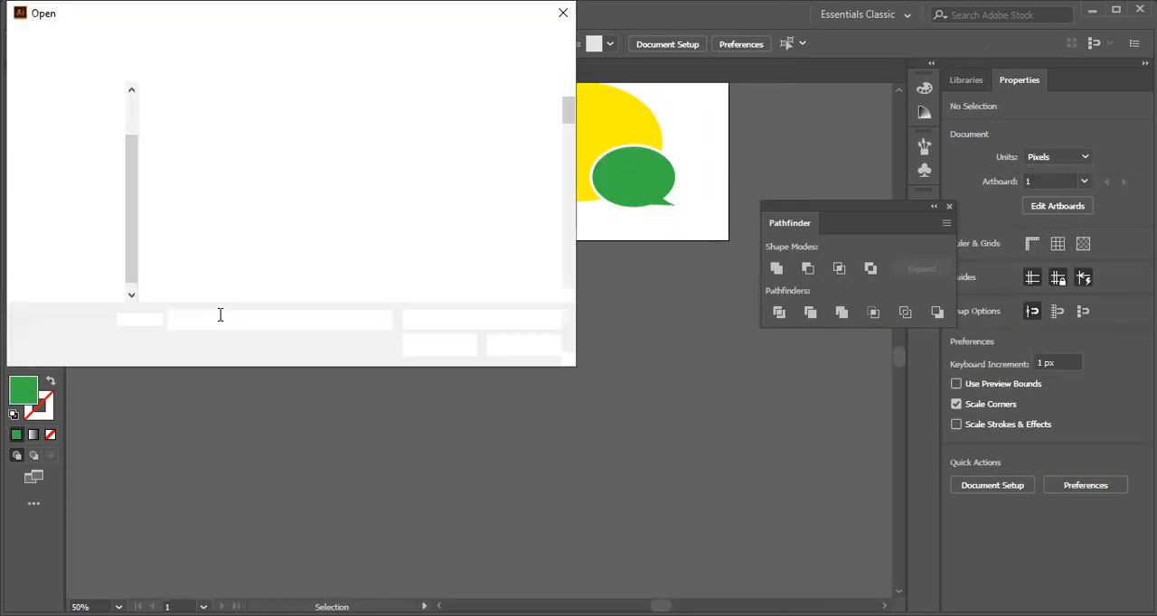
left_click(523, 345)
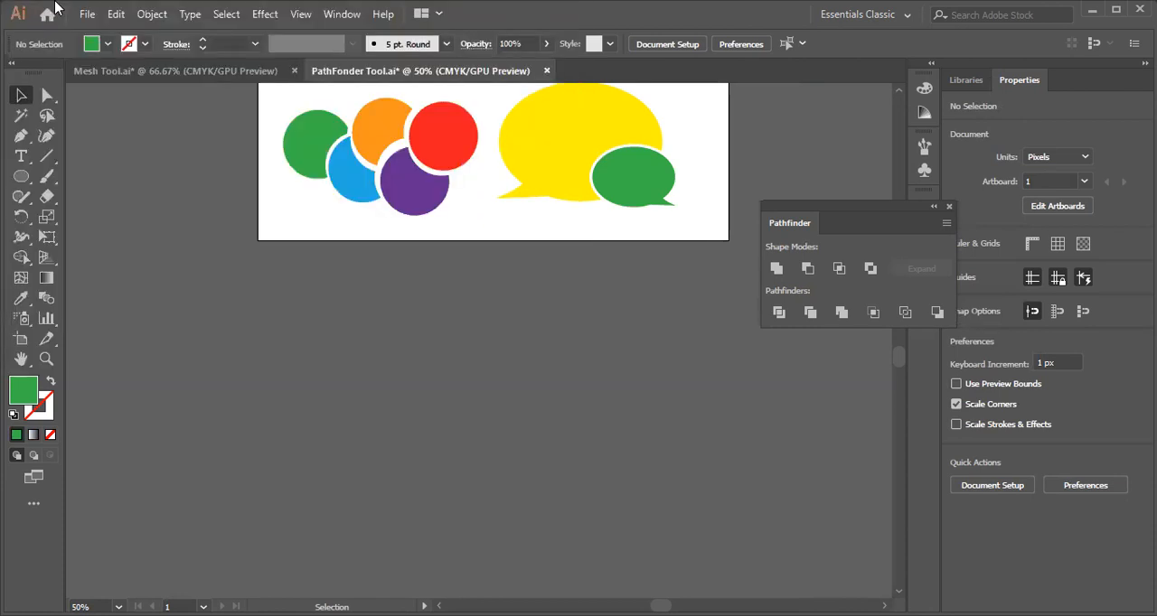
Open Jacket Mockup.ai from the ai working folder in Documents.
left_click(88, 15)
mouse_move(135, 96)
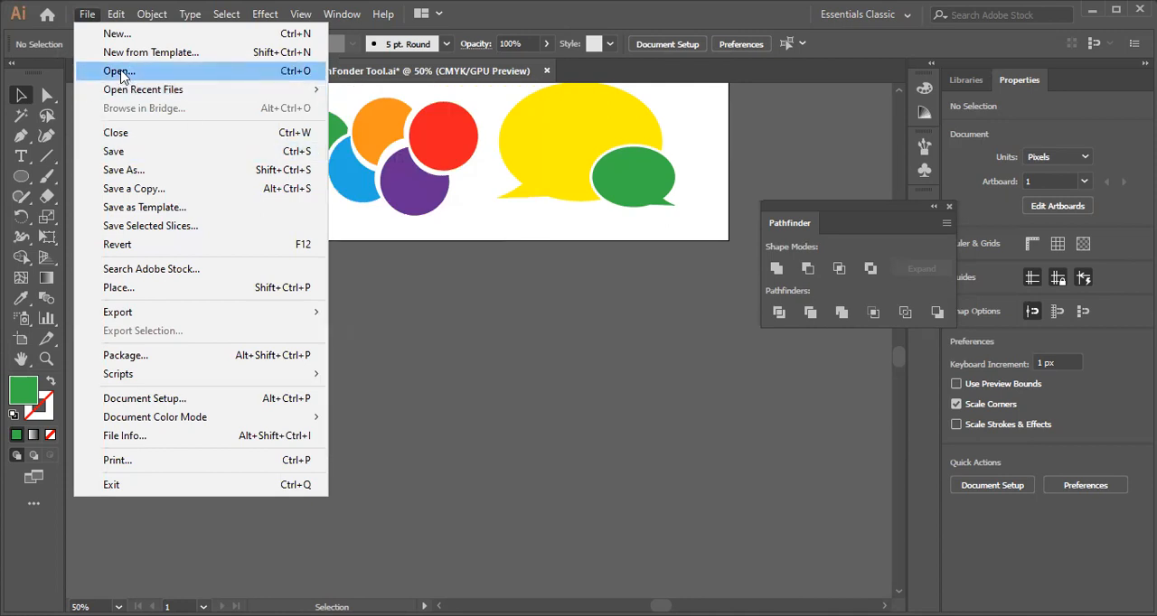
left_click(121, 72)
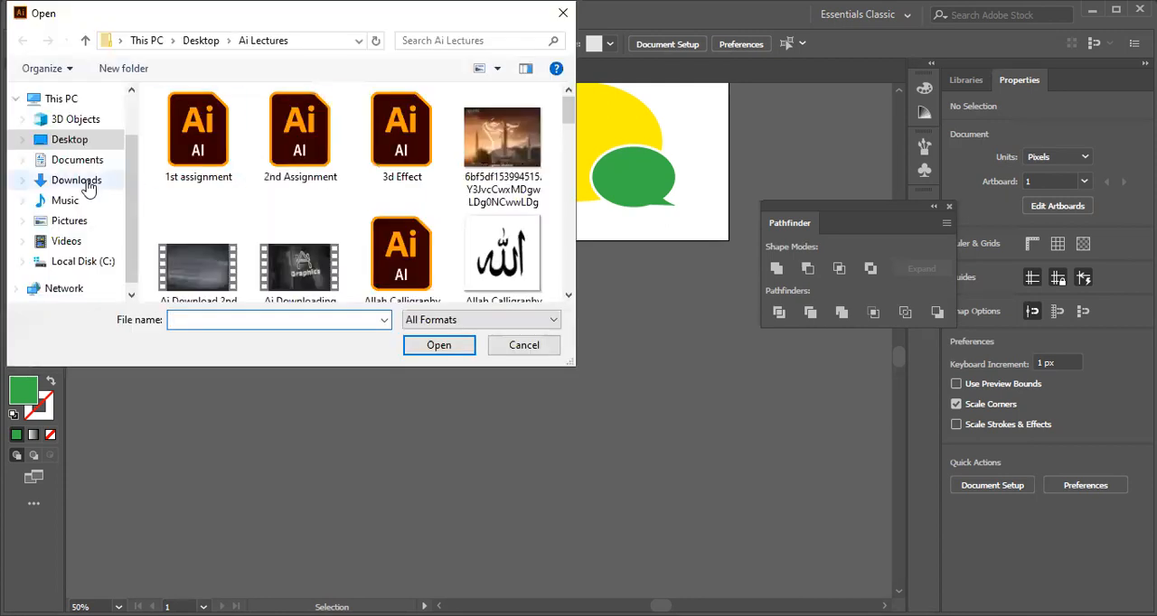
left_click(80, 160)
scroll(235, 210, "down", 1)
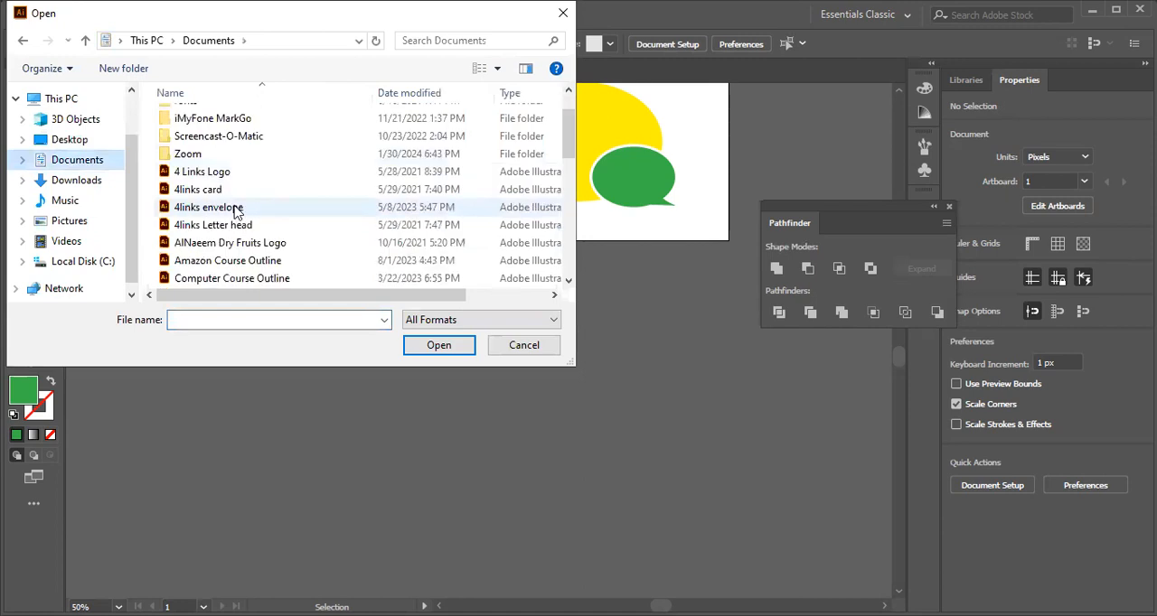
scroll(230, 180, "up", 1)
double_click(197, 135)
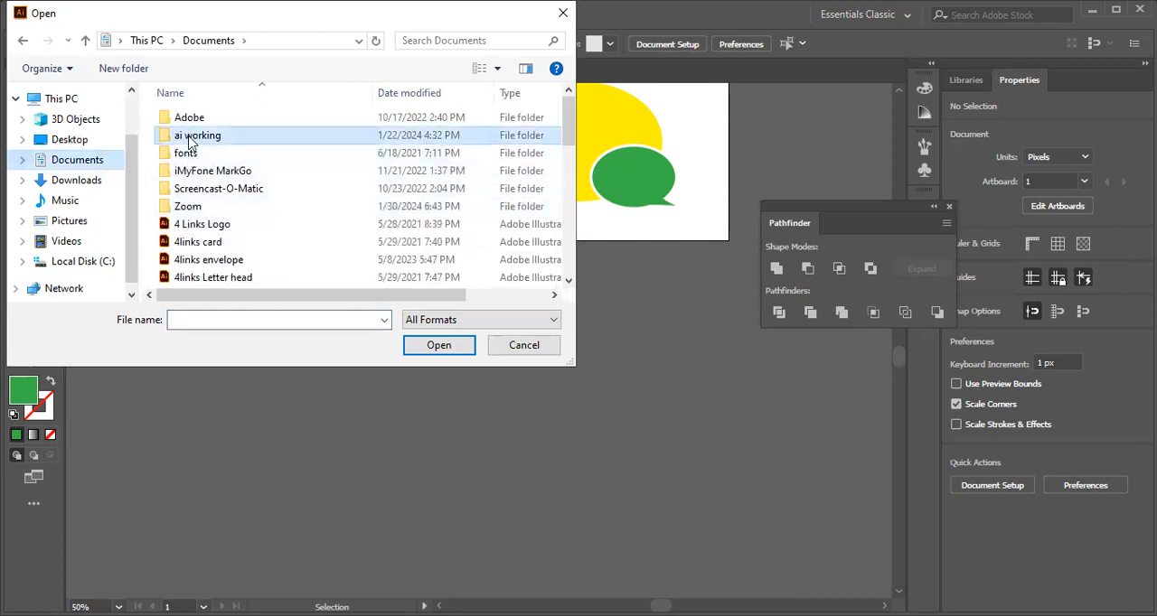
left_click(259, 319)
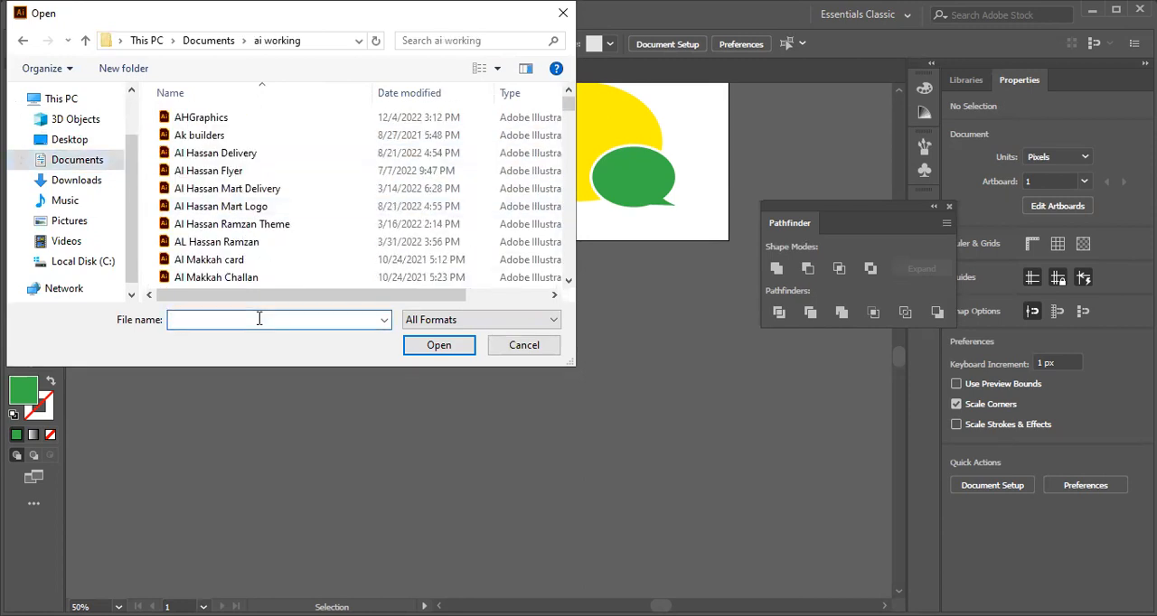
type("jac")
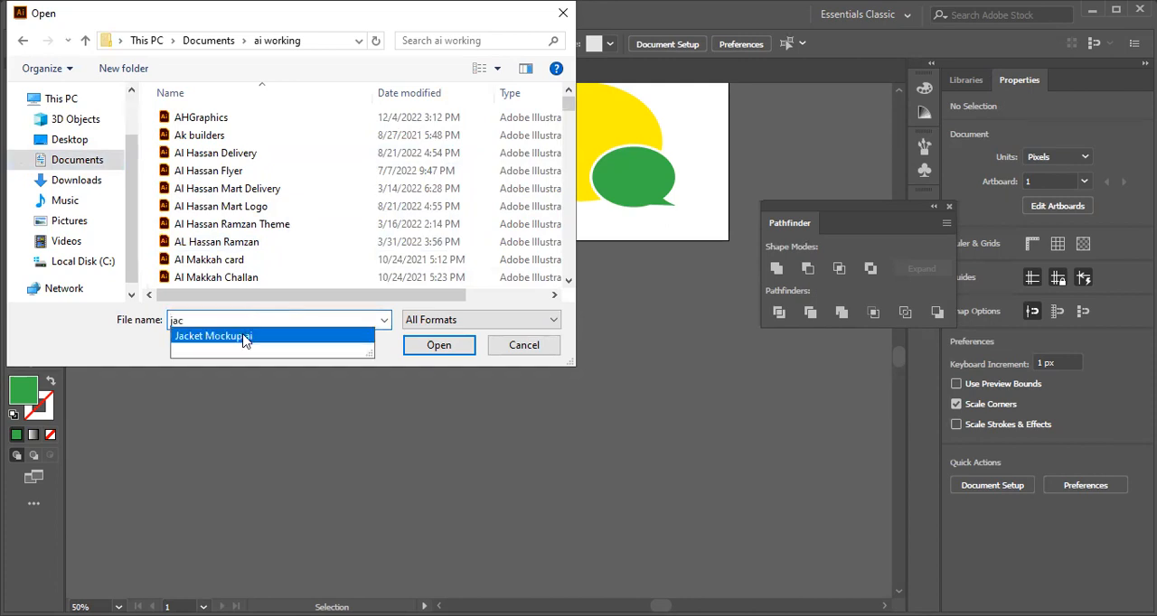
left_click(449, 346)
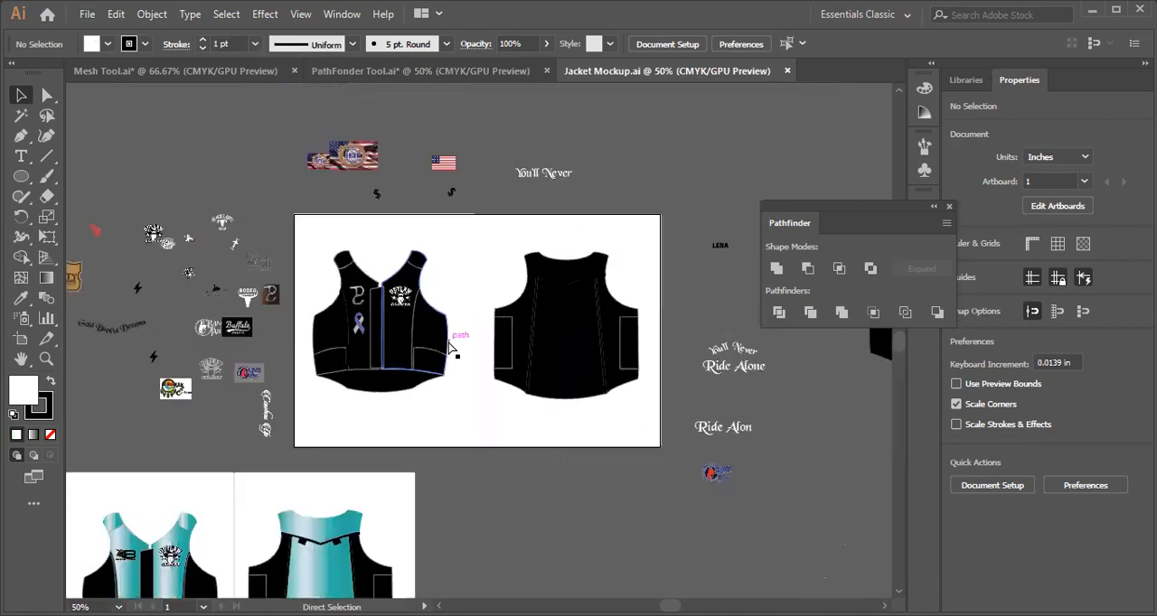
Pull the black left side panel out of the teal front vest to show it as a separate path.
key("ctrl+minus")
key("p")
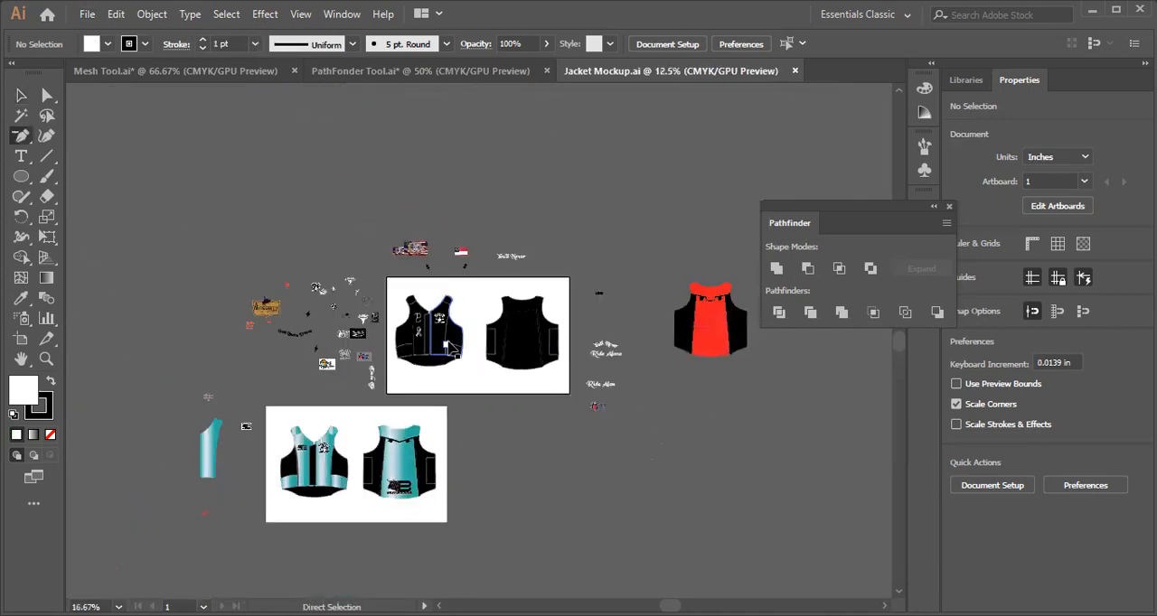
key("ctrl+plus")
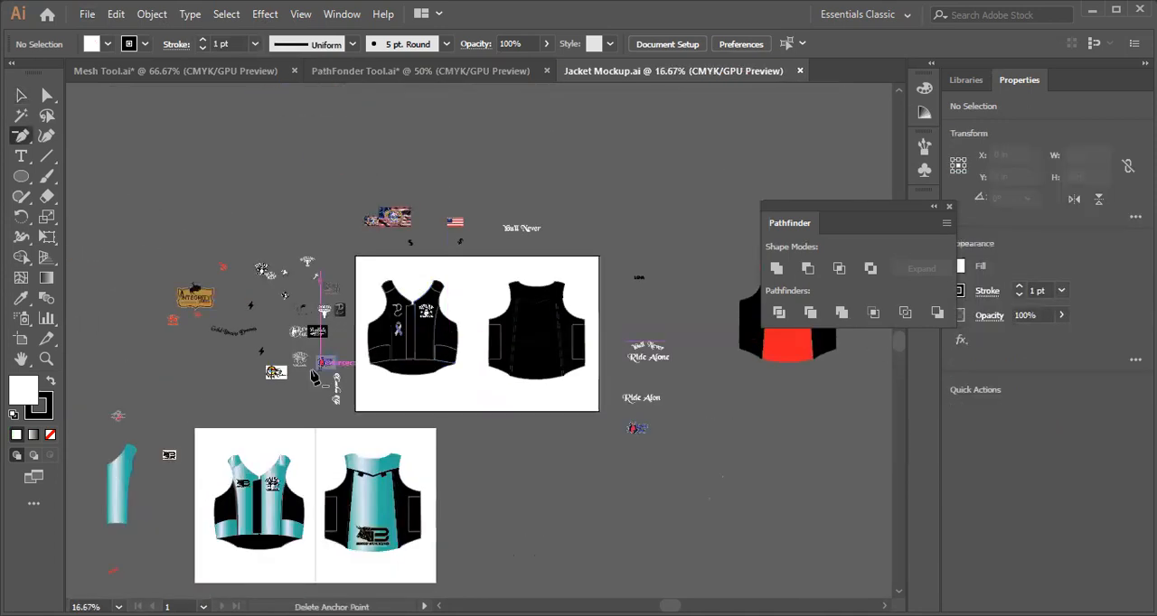
key("v")
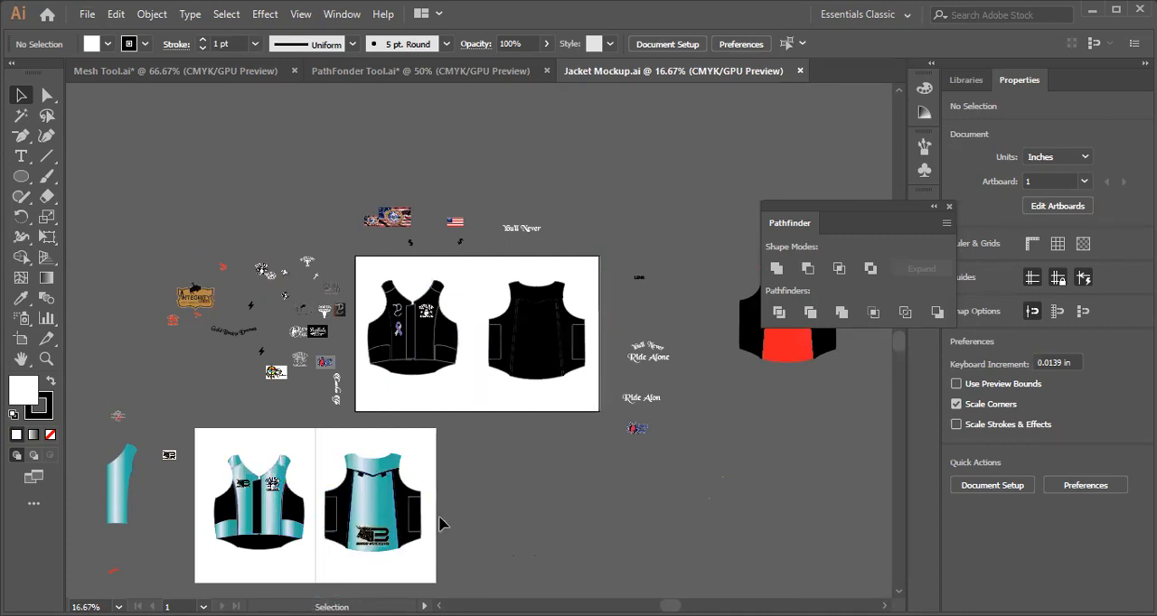
key("ctrl+plus")
key("h")
left_click_drag(307, 535, 625, 231)
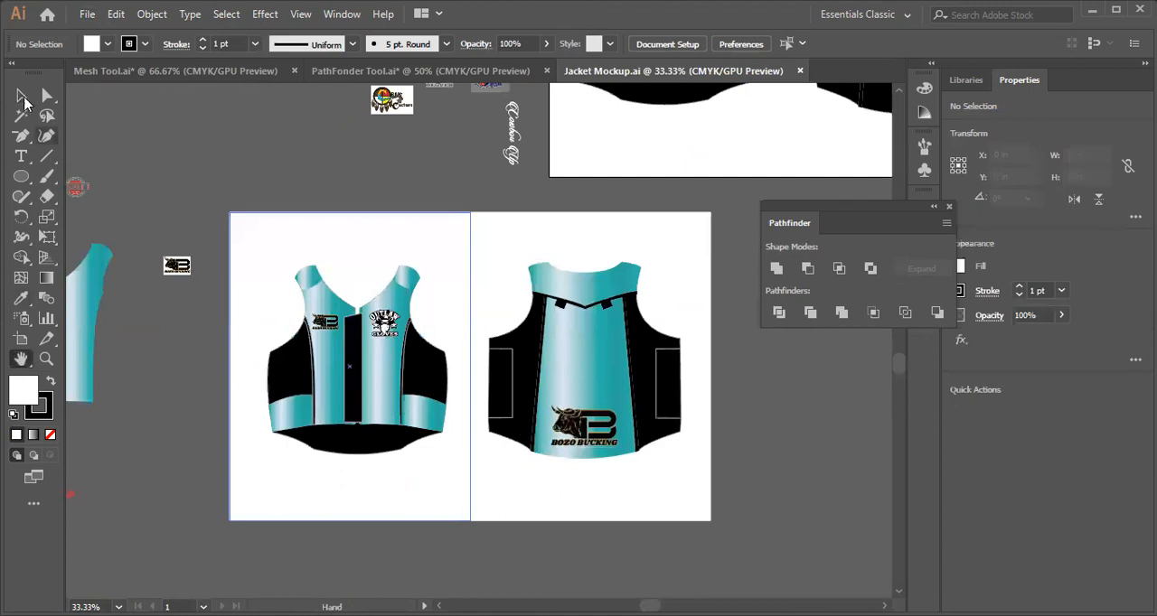
left_click(21, 95)
left_click_drag(307, 384, 242, 391)
scroll(636, 220, "up", 1)
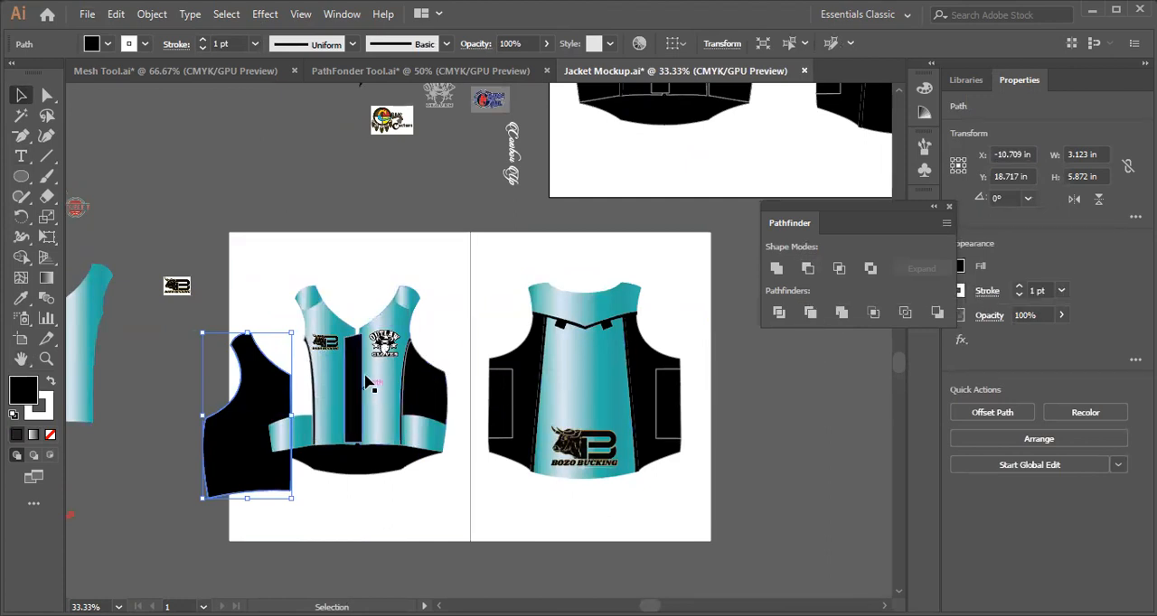
Close Jacket Mockup.ai without saving the changes.
scroll(718, 363, "up", 5)
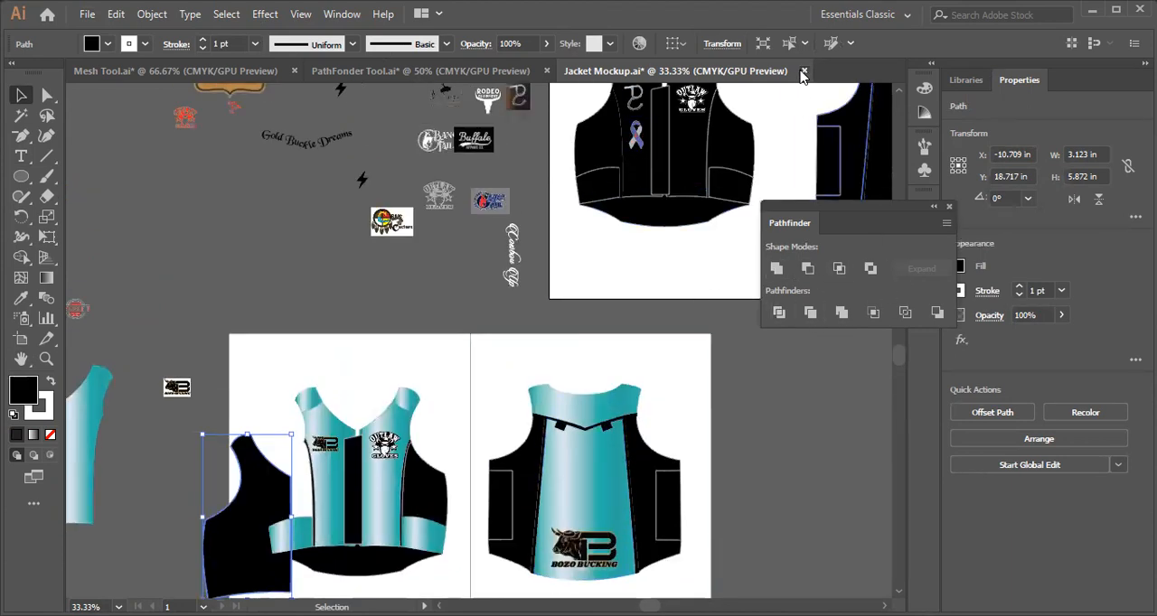
key("ctrl+w")
key("n")
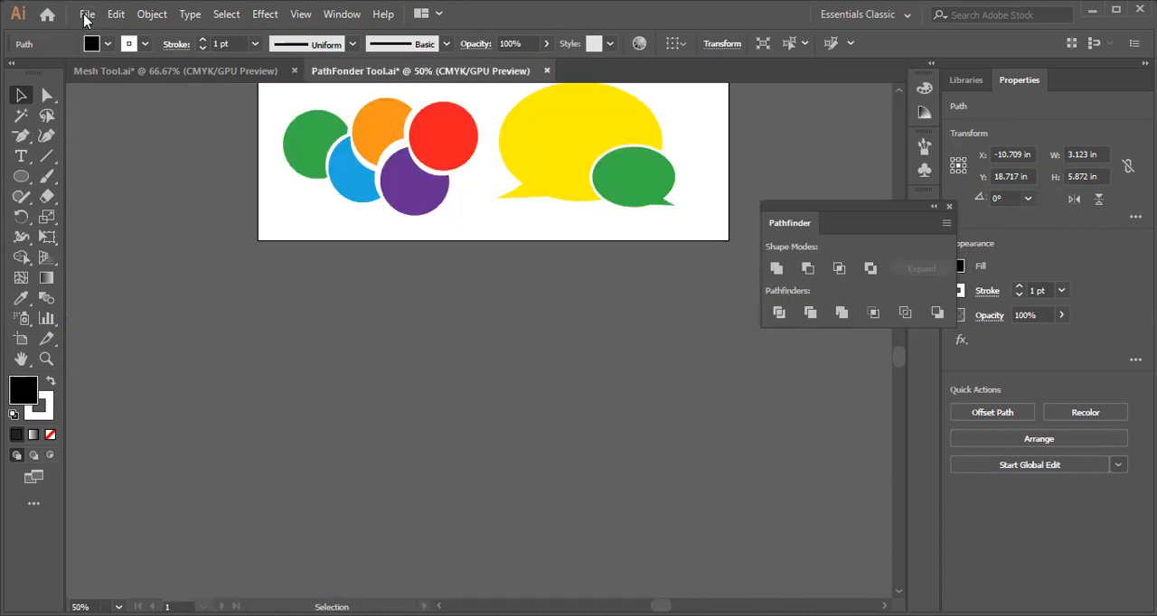
Open Mockup Full Suit.ai from the ai working folder.
left_click(86, 16)
left_click(200, 71)
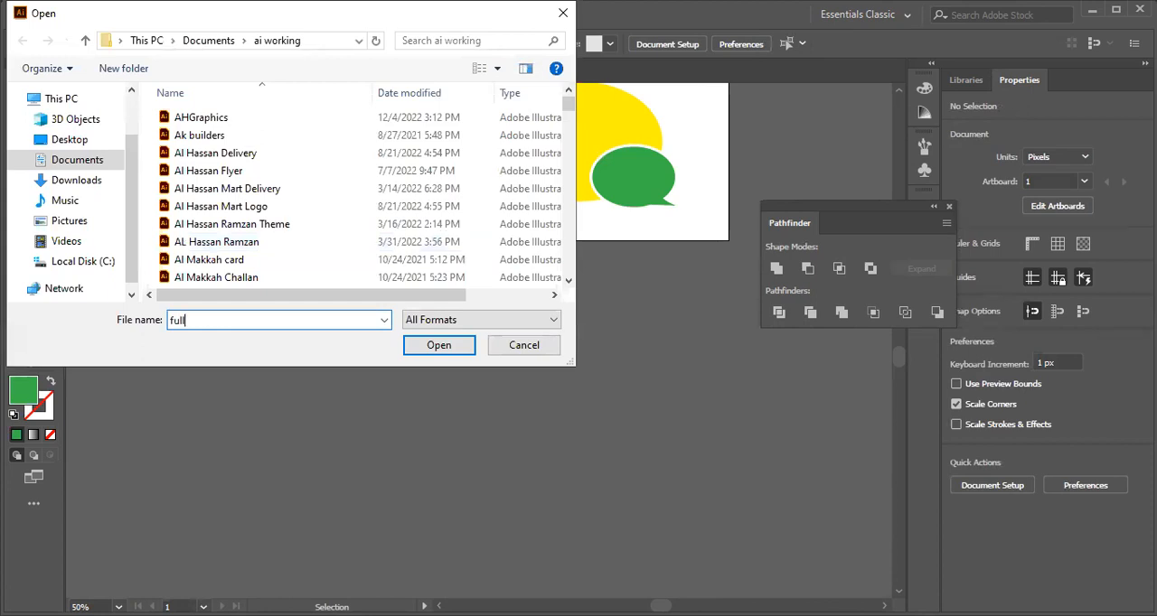
scroll(217, 226, "down", 8)
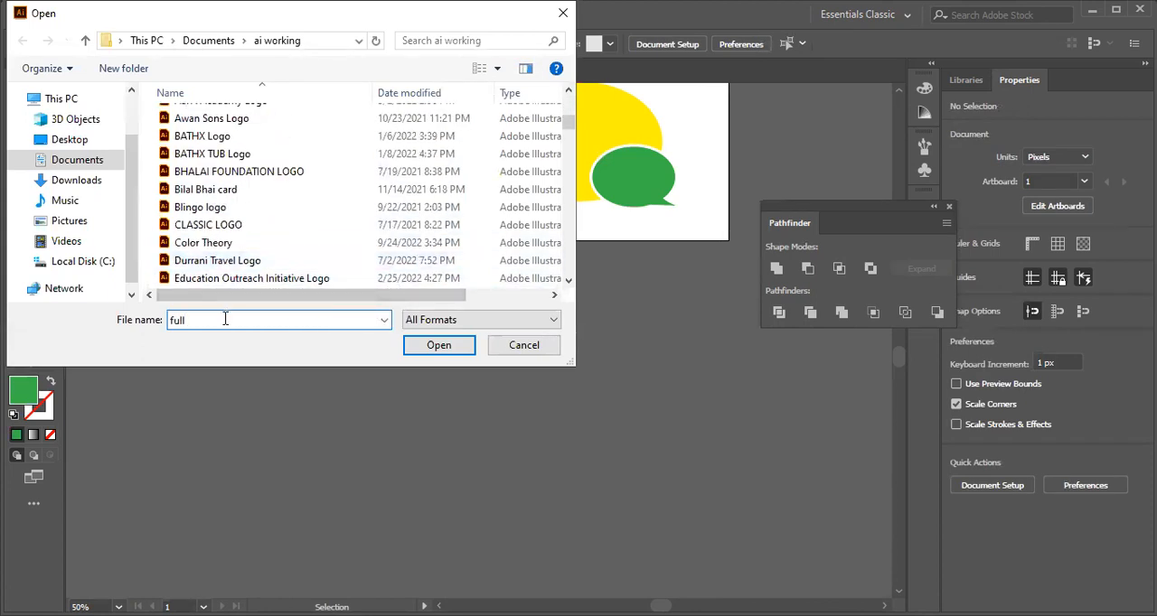
type("fu")
key("BackSpace")
key("BackSpace")
type("mo")
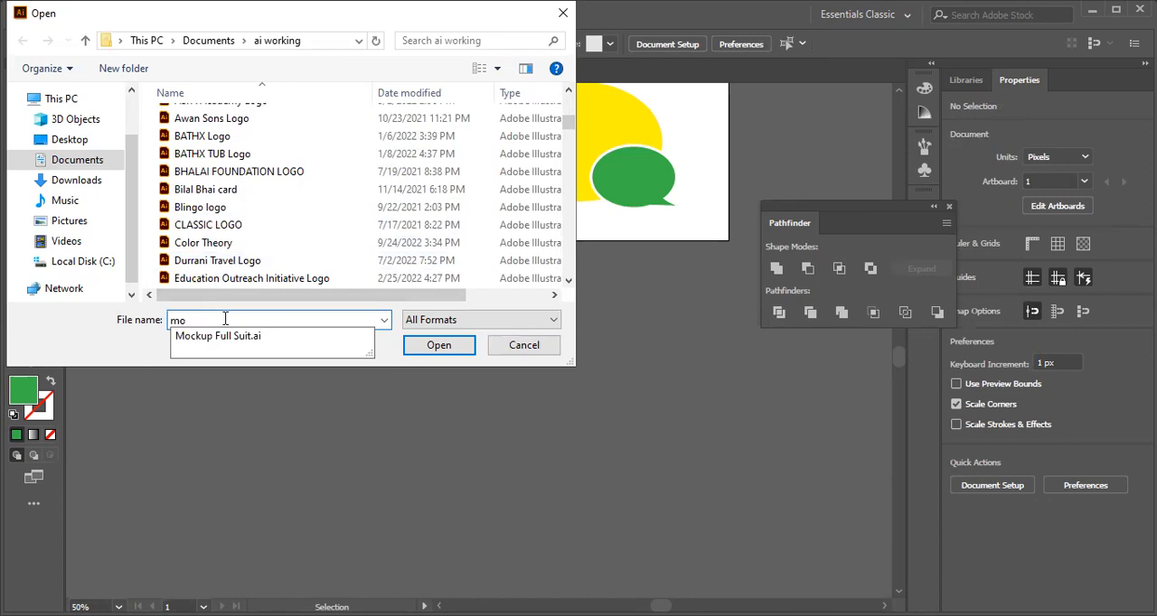
left_click(419, 347)
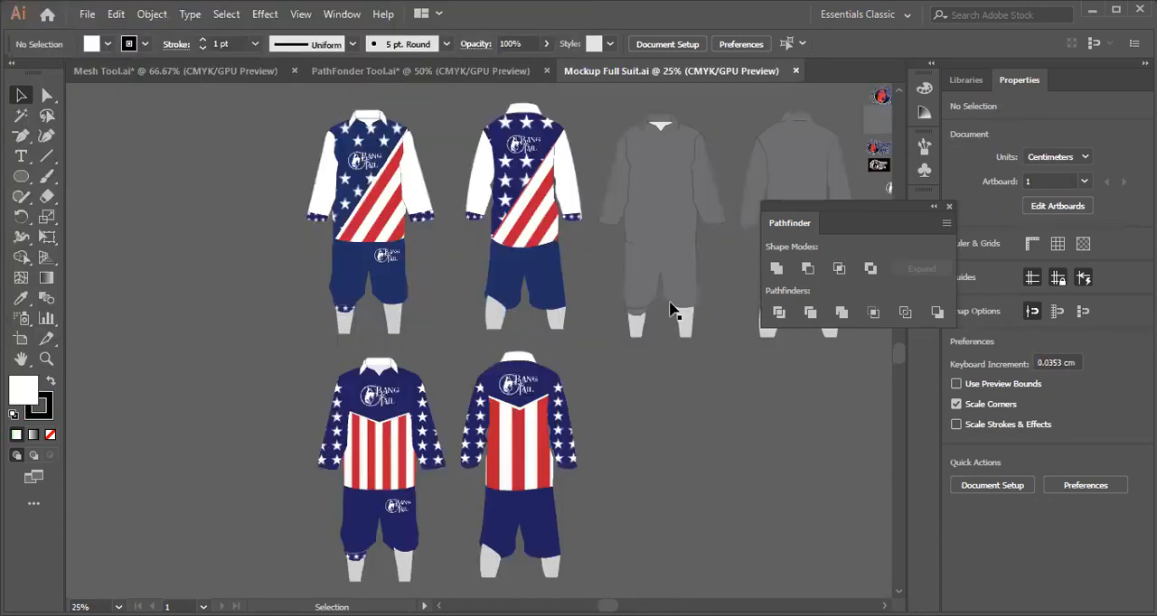
Survey the suit mockups and pull the starred cuff and the navy piece beneath it off the upper front shorts' leg.
key("ctrl+minus")
key("ctrl+minus")
key("space")
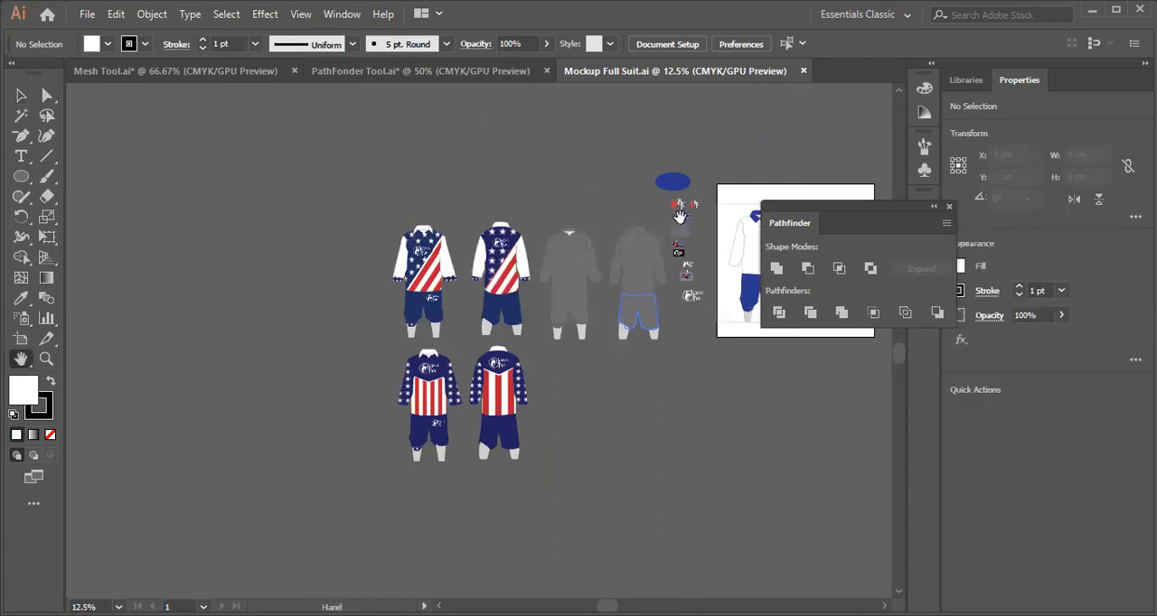
left_click_drag(683, 237, 540, 289)
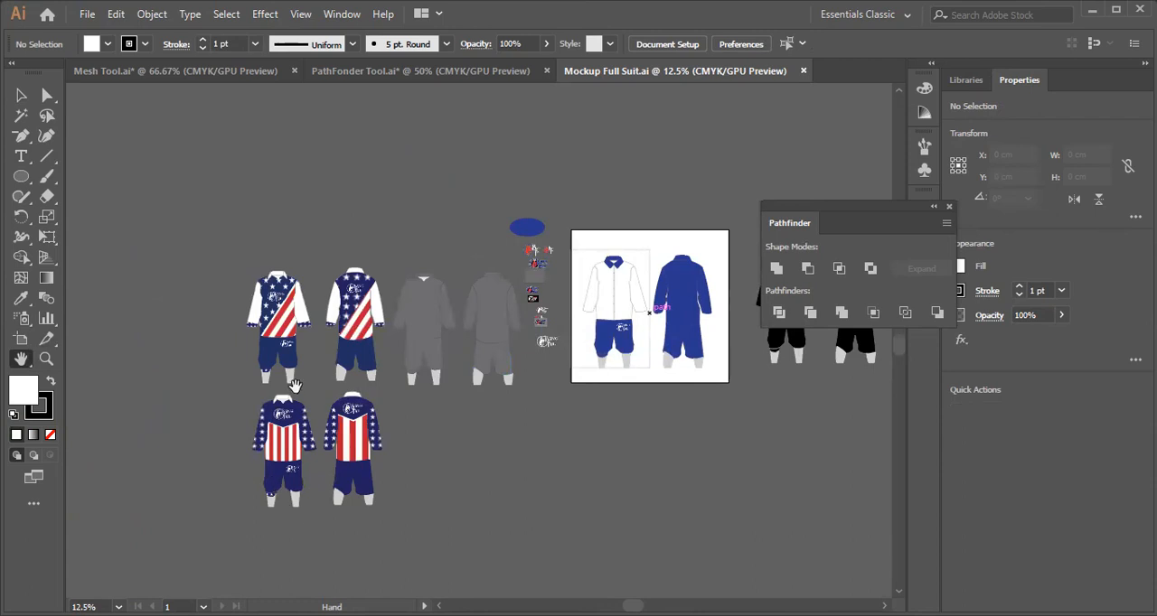
scroll(295, 387, "up", 3)
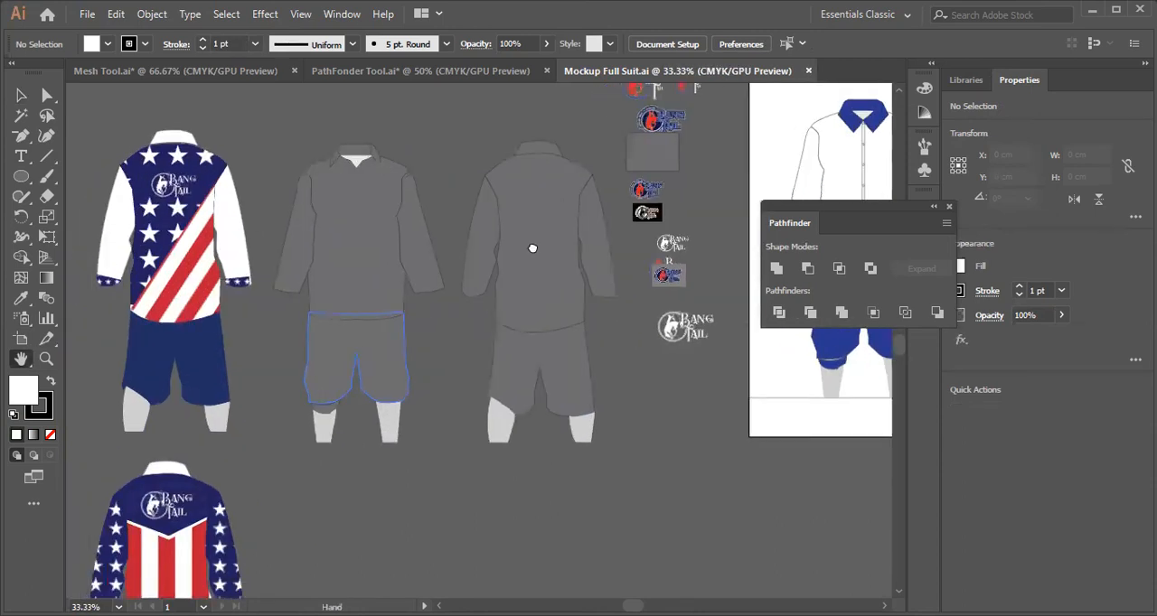
left_click_drag(532, 248, 643, 161)
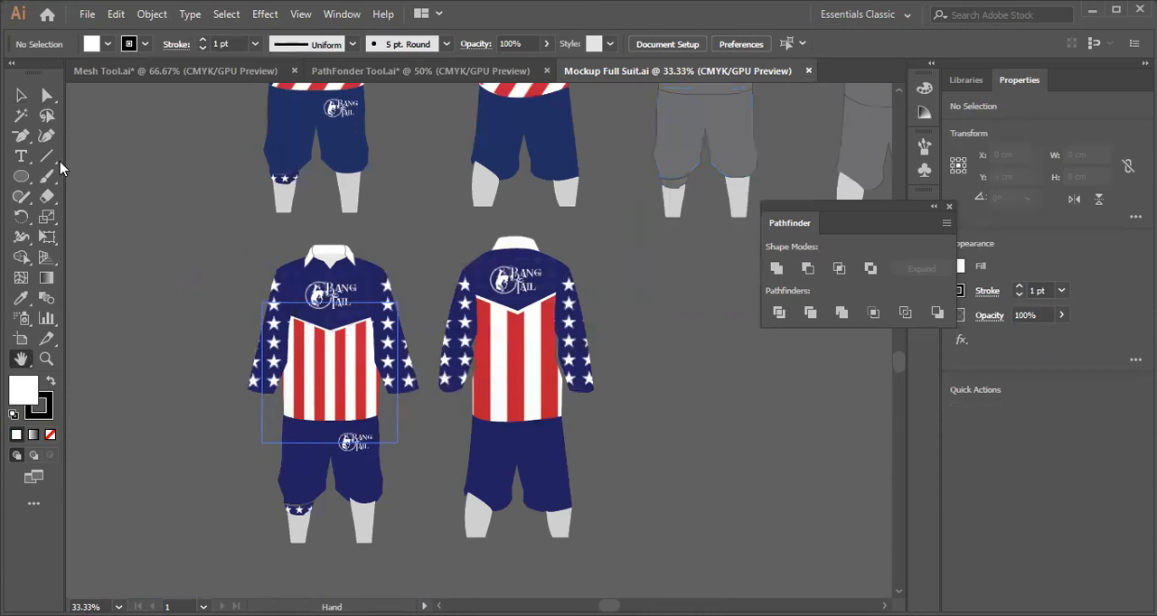
left_click(21, 95)
left_click_drag(292, 181, 283, 221)
left_click_drag(282, 179, 302, 206)
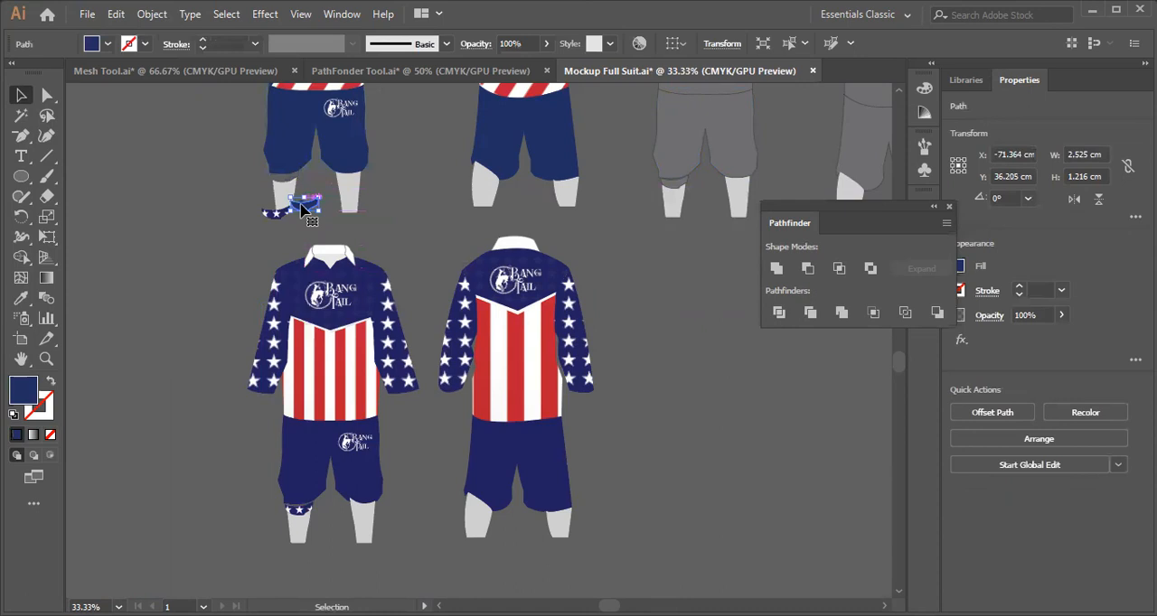
Close Mockup Full Suit.ai without saving the changes and move the Pathfinder panel closer to the artboard's artwork.
left_click(811, 71)
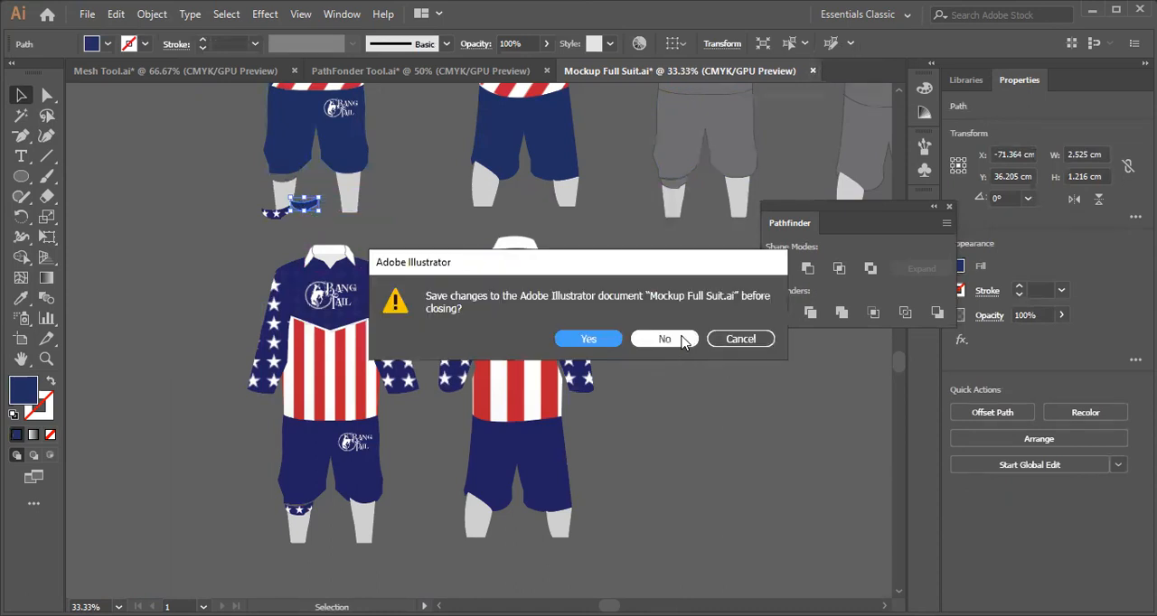
left_click(637, 342)
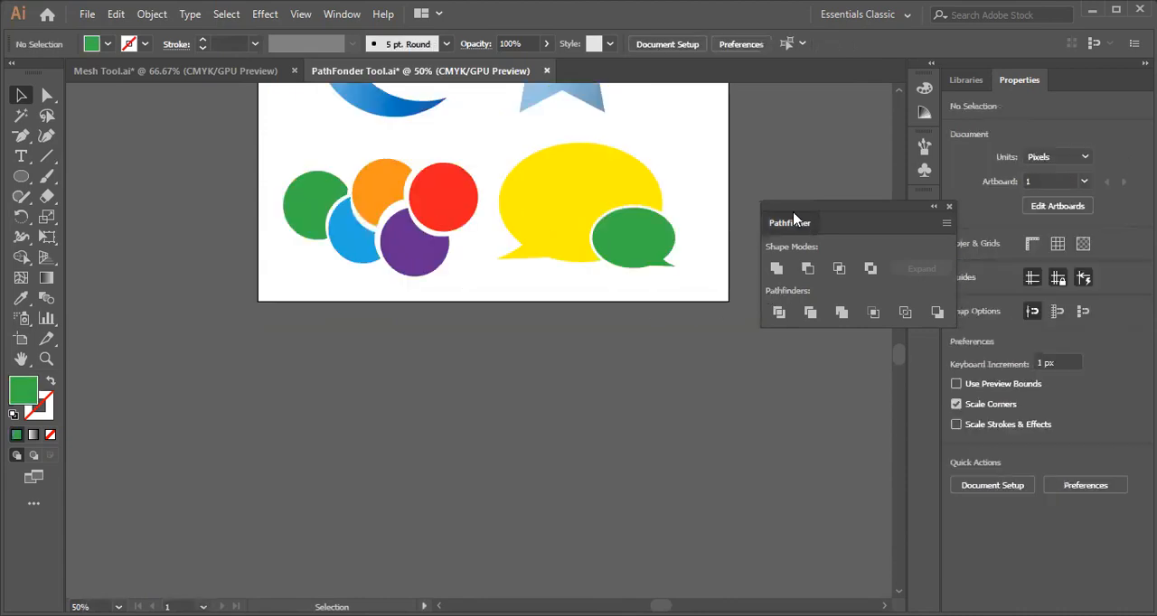
left_click_drag(796, 228, 757, 168)
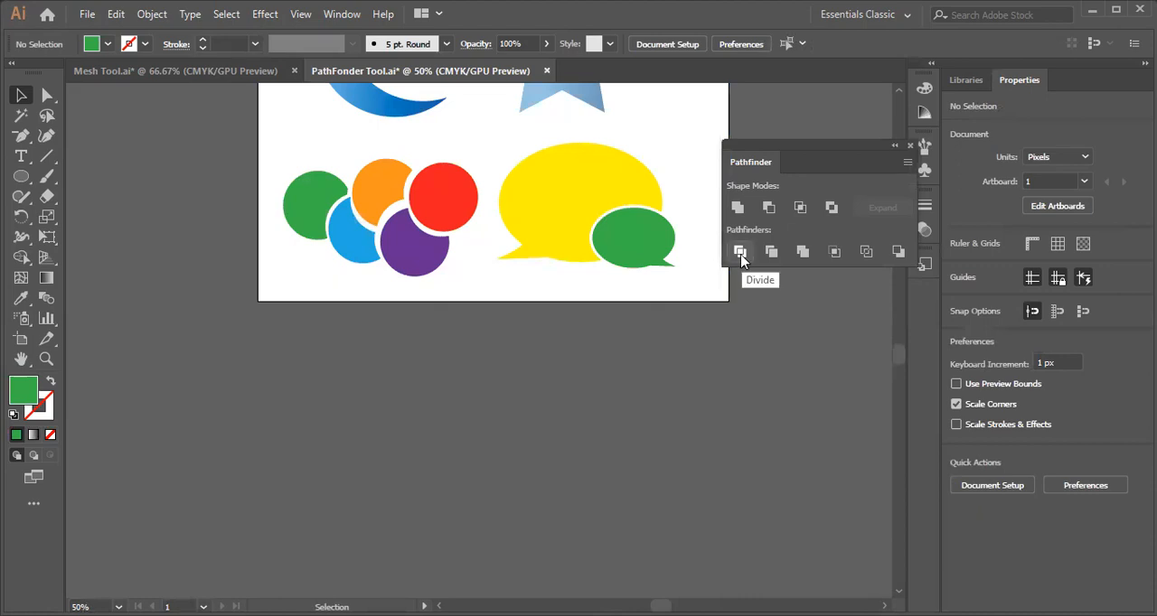
Draw a green square about 369 px wide in the empty area below the artboard.
scroll(415, 353, "up", 3)
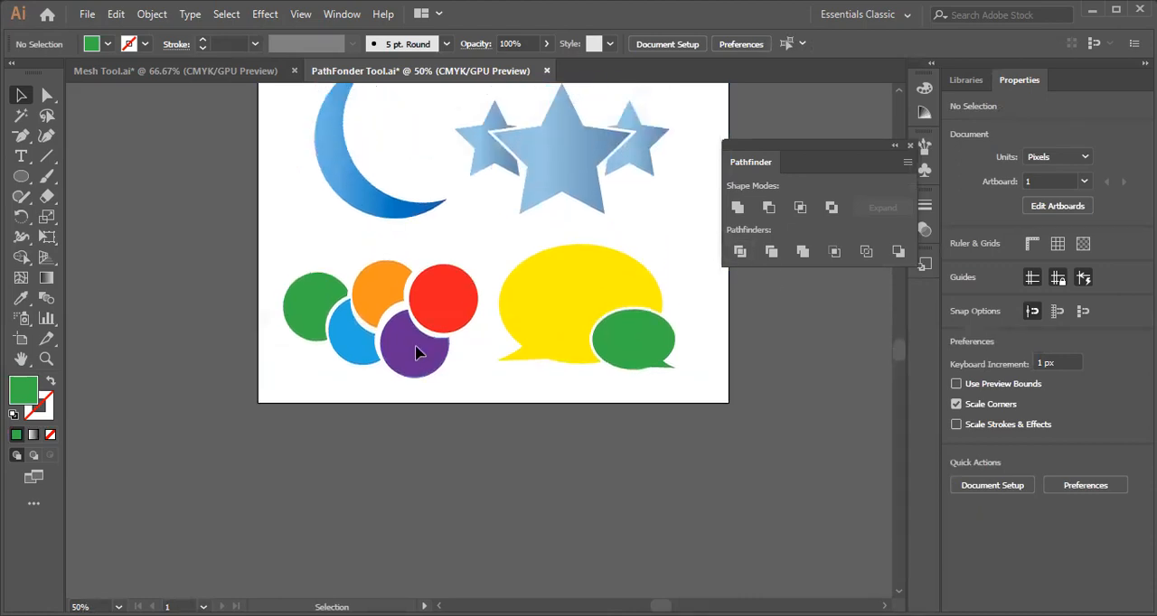
scroll(415, 352, "down", 2)
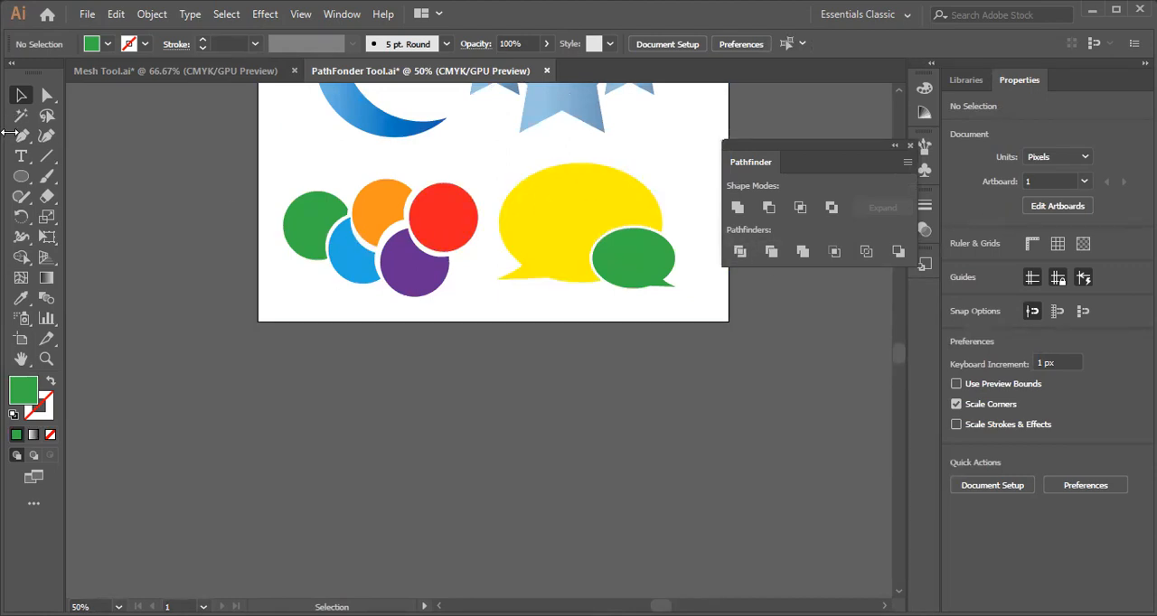
left_click(19, 180)
left_click(20, 185)
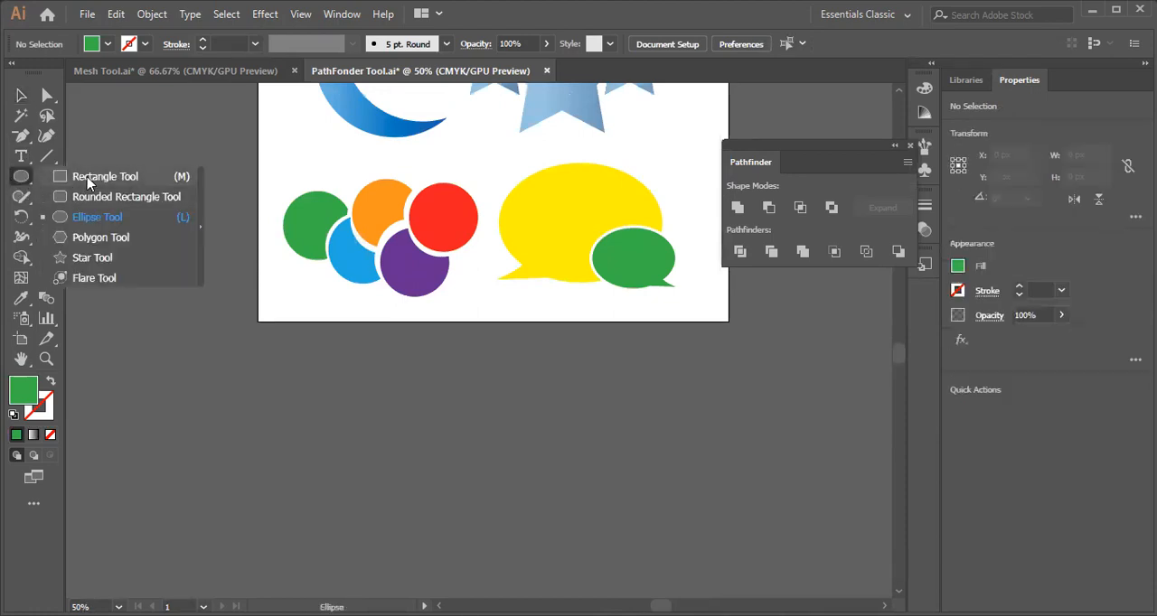
left_click(88, 177)
scroll(323, 266, "down", 3)
left_click_drag(307, 263, 524, 480)
left_click(21, 96)
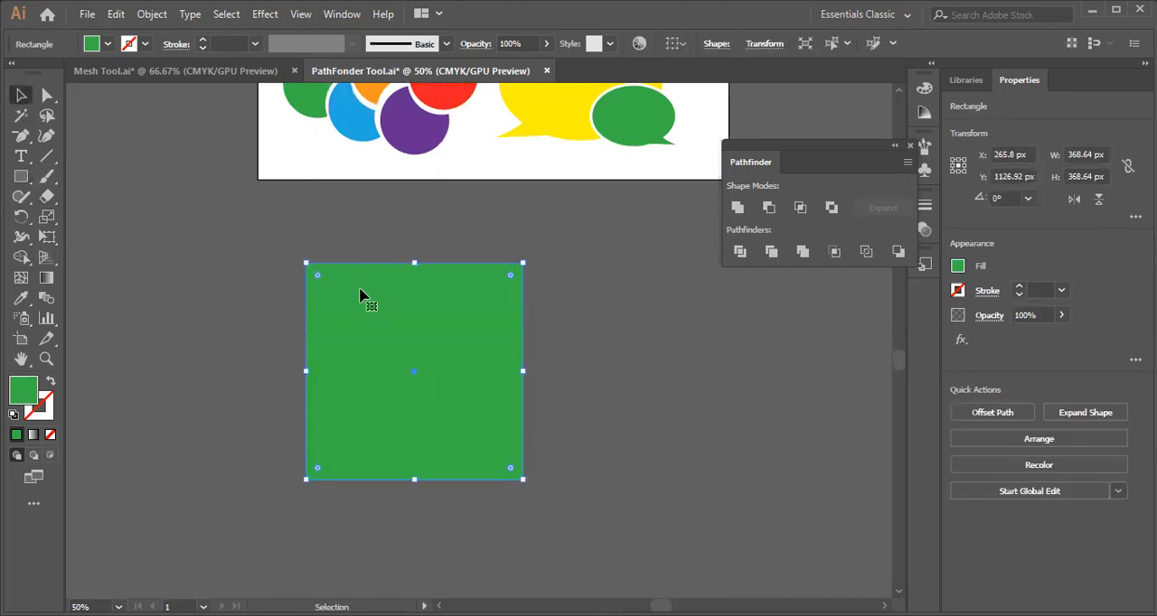
Draw a tall rectangle about 148 × 467 px overlapping the green square's left edge.
left_click(25, 178)
right_click(26, 184)
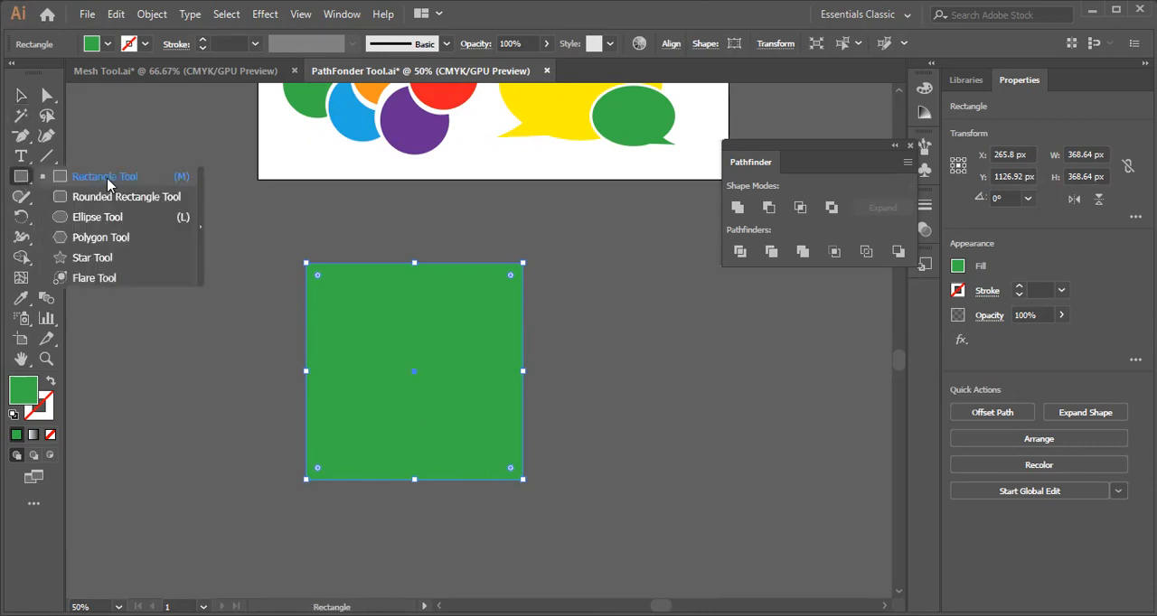
left_click(105, 178)
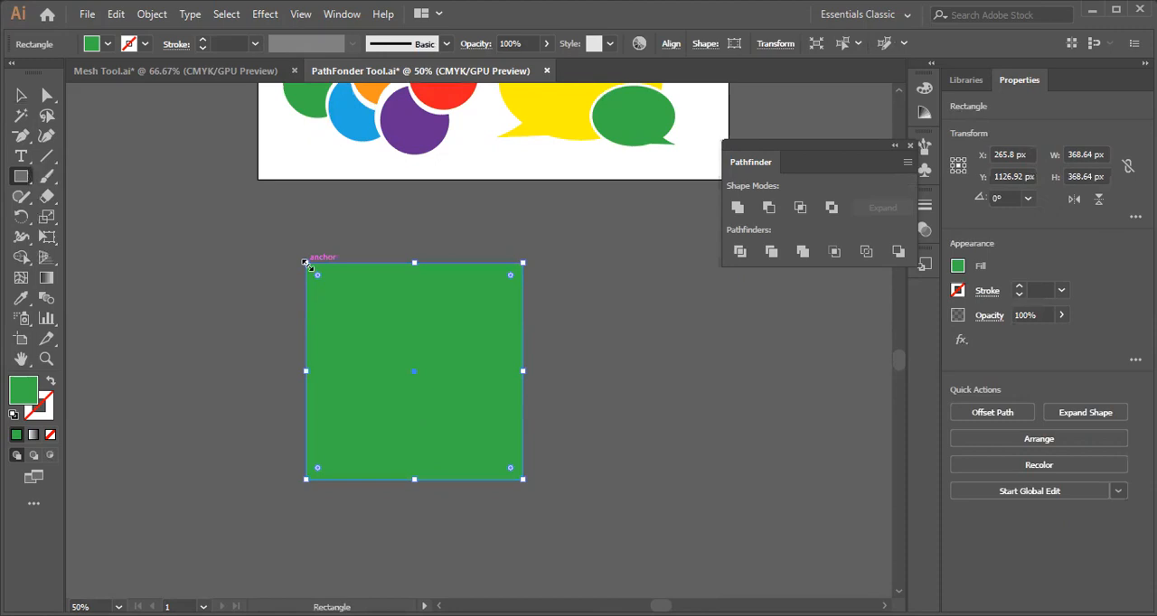
left_click(20, 96)
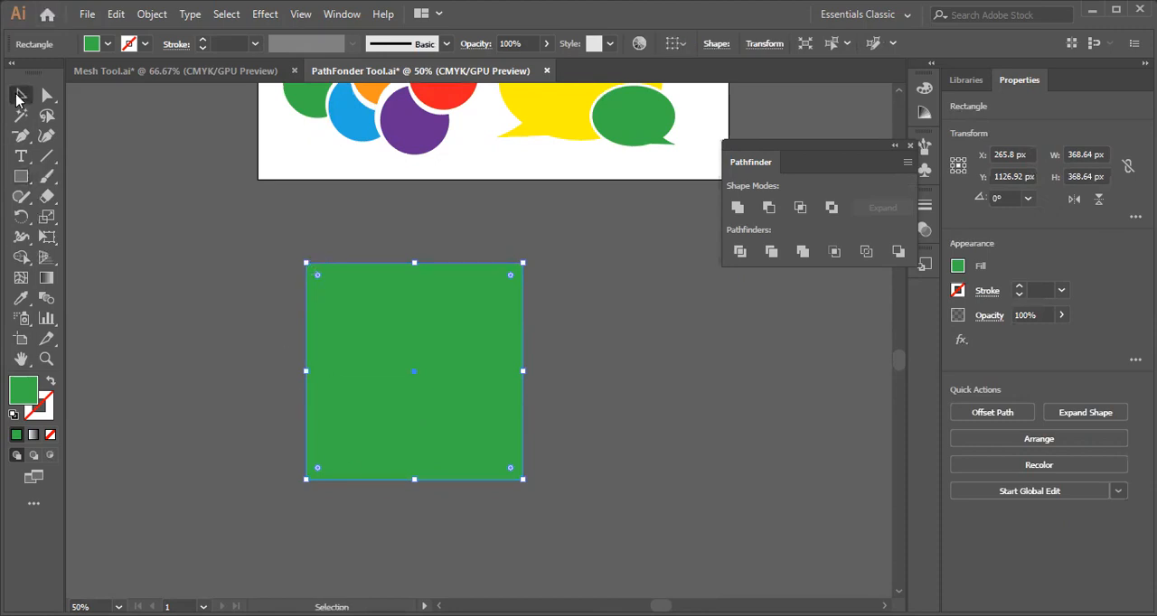
left_click(22, 177)
left_click_drag(253, 229, 341, 503)
left_click(21, 96)
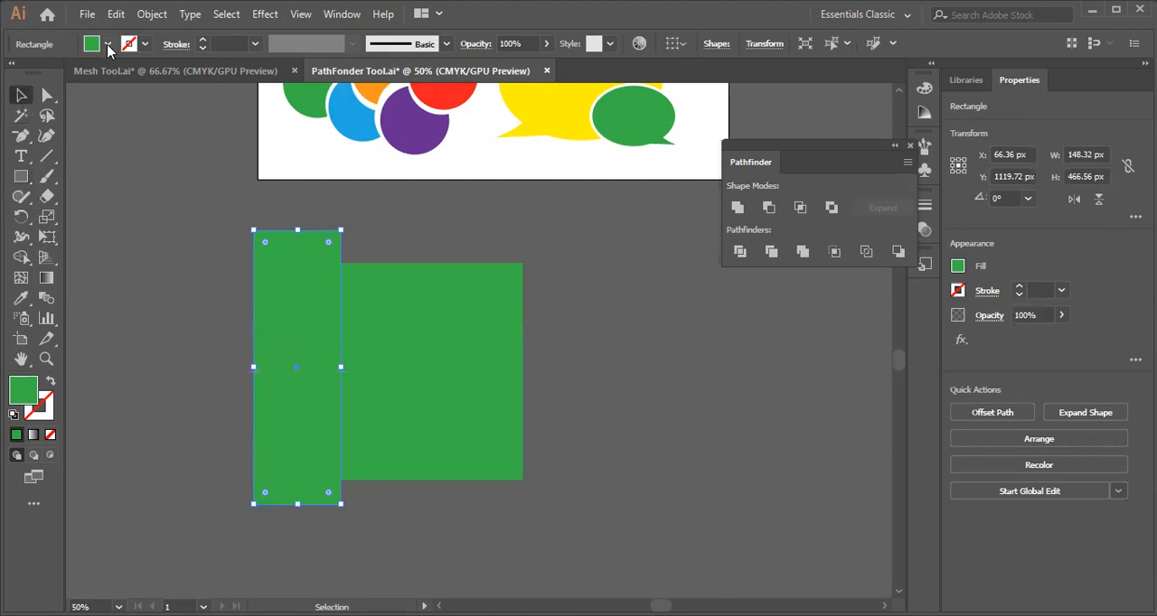
Fill the tall rectangle with black and duplicate it over the green square's right edge.
left_click(108, 45)
left_click(47, 72)
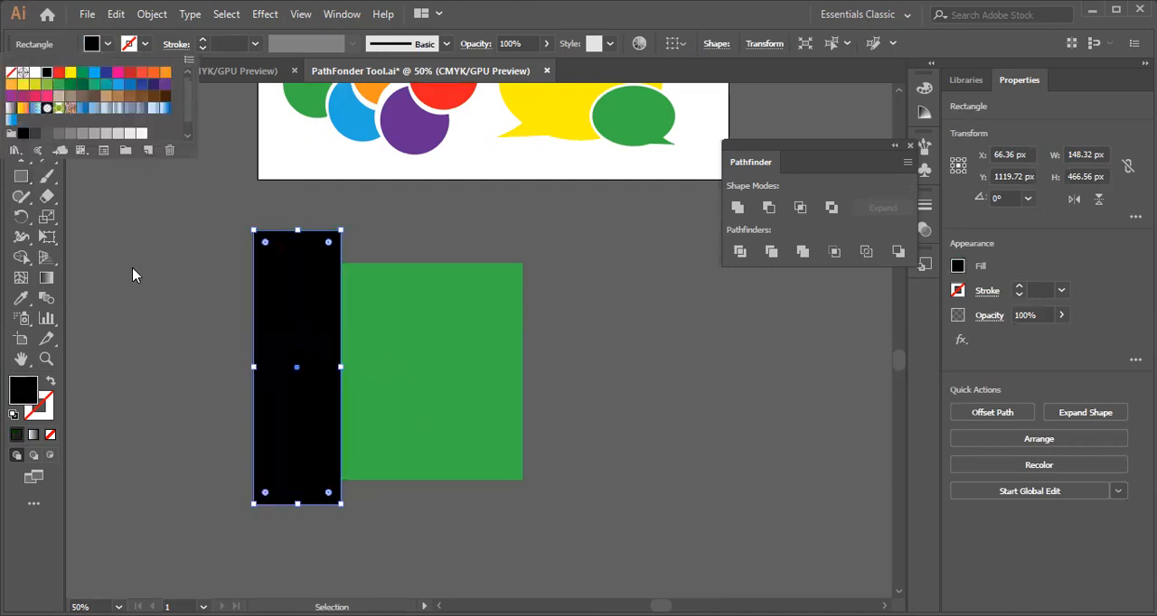
left_click(228, 324)
left_click_drag(289, 393, 524, 395)
Apply Divide to the green square and both black rectangles, and ungroup the resulting pieces.
left_click_drag(215, 272, 560, 479)
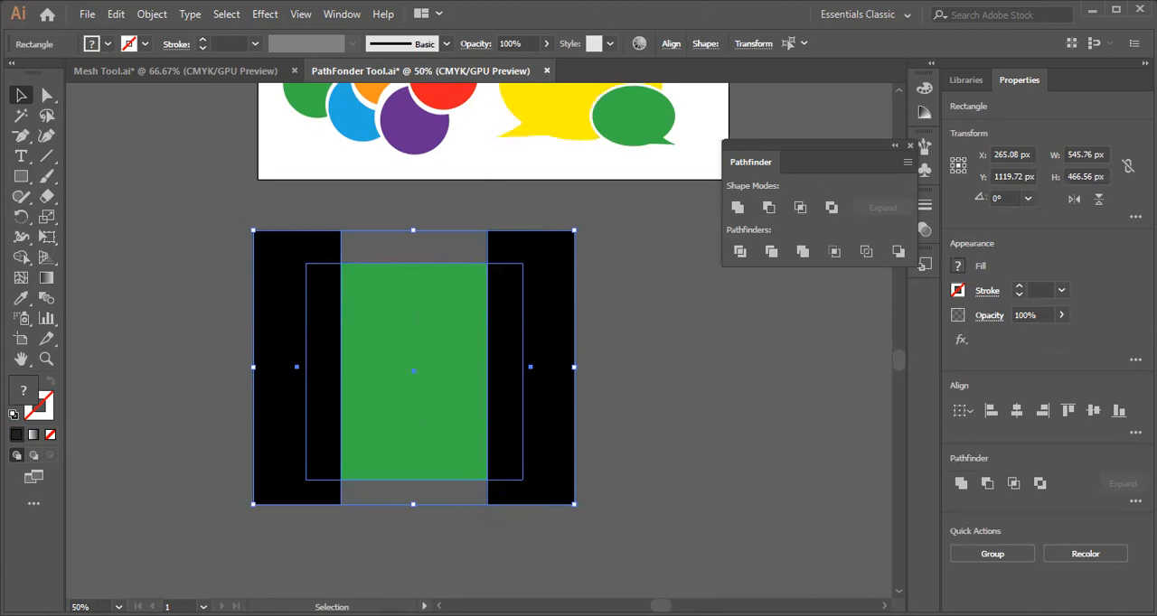
left_click(739, 253)
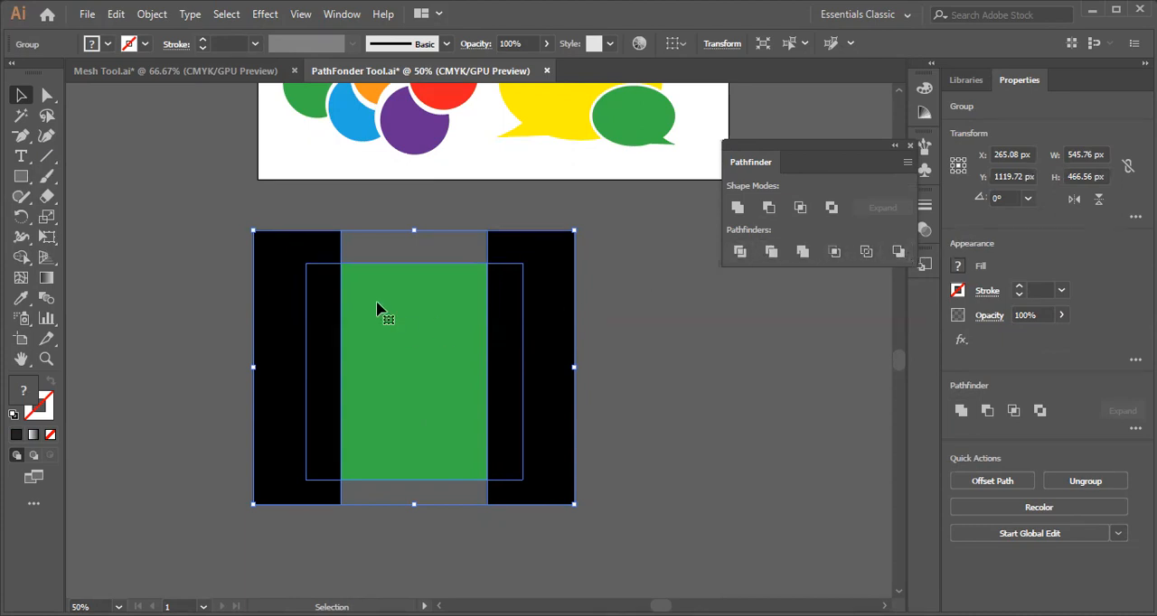
left_click(593, 356)
left_click_drag(429, 338, 441, 342)
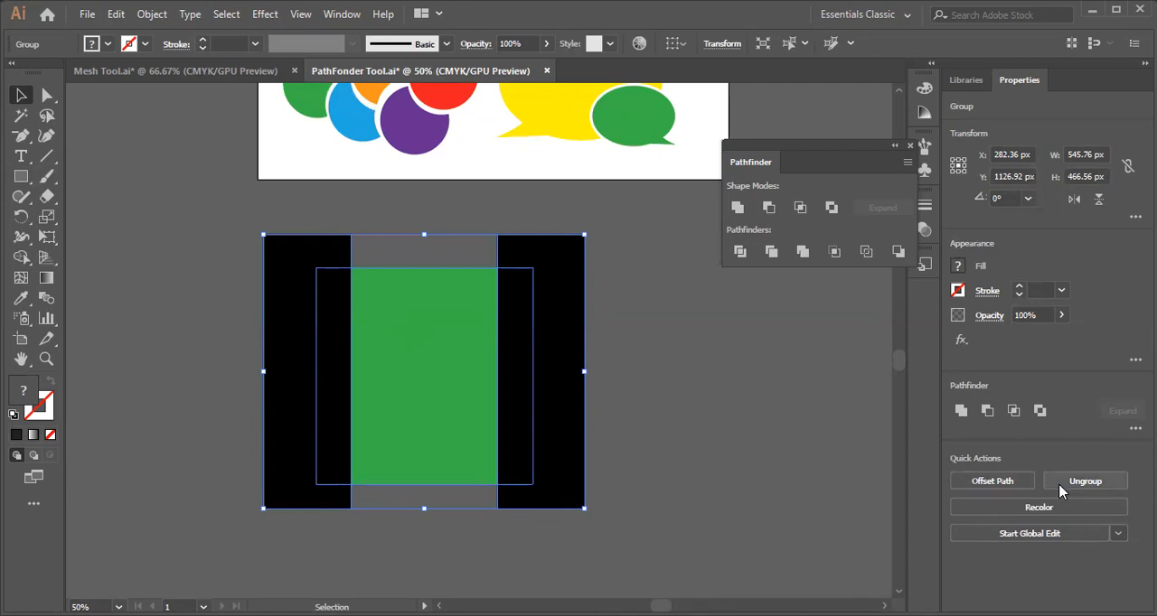
left_click(1084, 486)
left_click(694, 399)
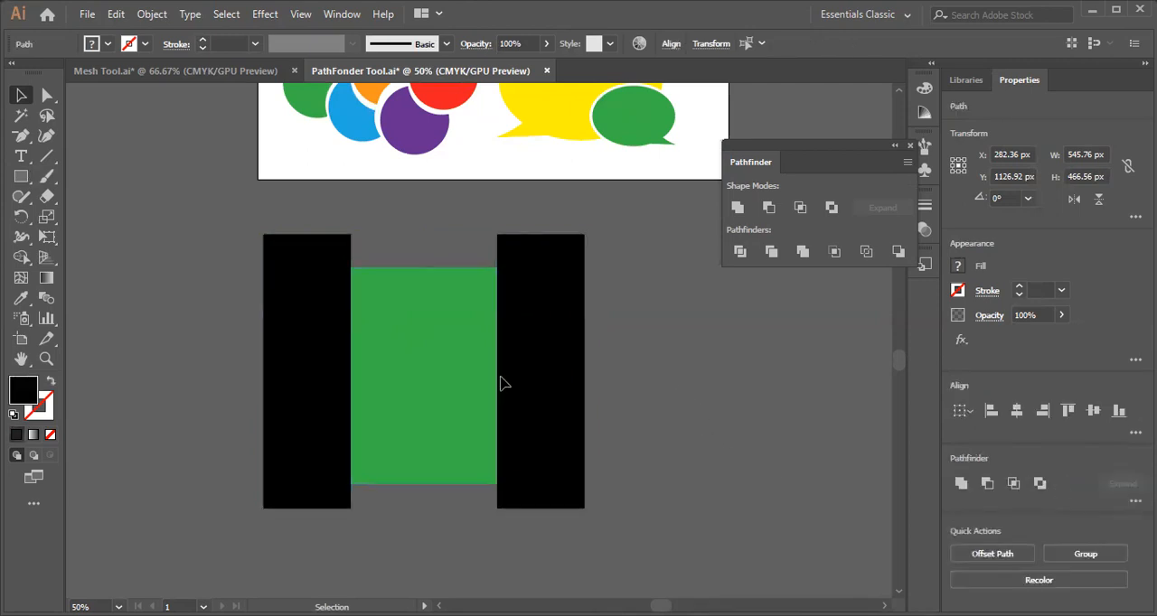
Separate the inner black strip from the right side and slide the outer black piece back against the green rectangle.
left_click_drag(569, 381, 625, 406)
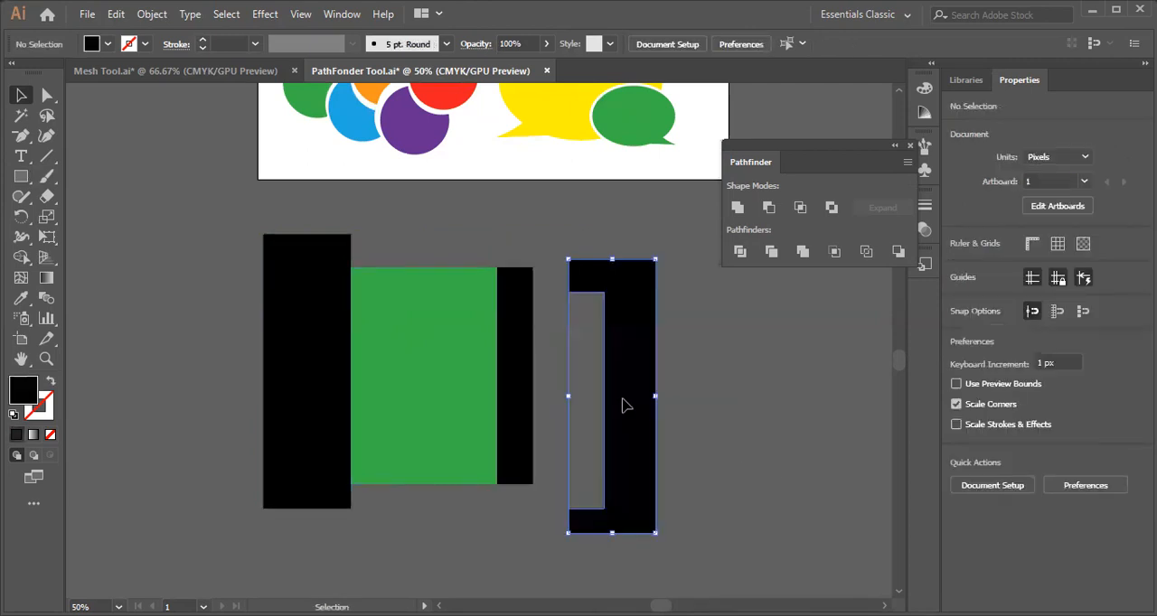
left_click_drag(523, 376, 759, 459)
left_click_drag(623, 408, 523, 392)
left_click(647, 307)
Pull the inner black strip out of the left side and slide the outer black piece behind the green rectangle's edge.
left_click_drag(330, 378, 151, 344)
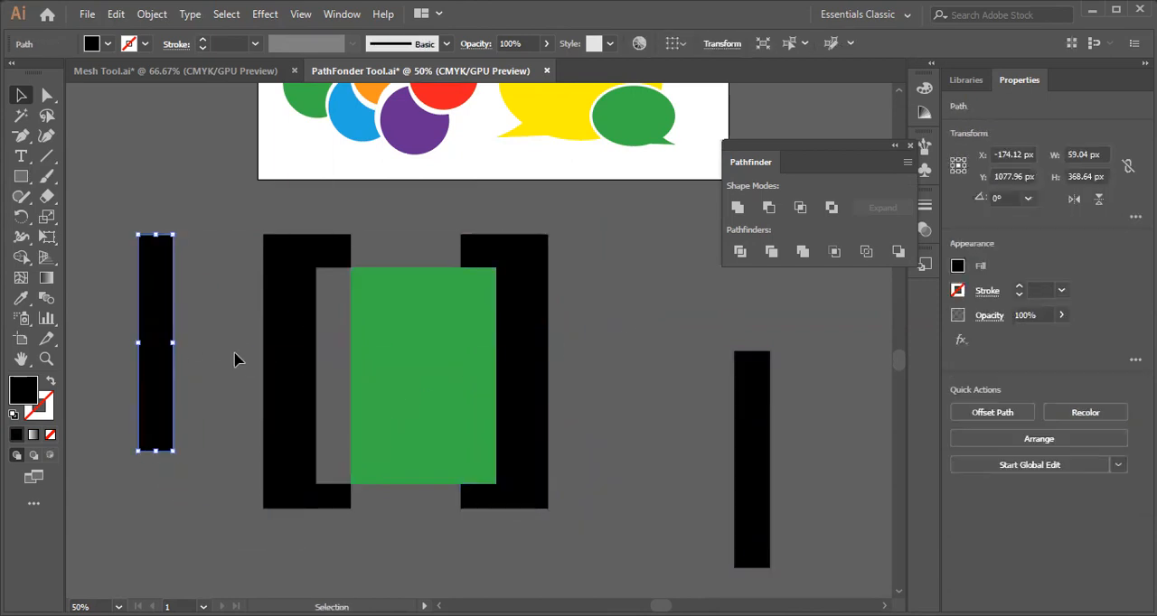
left_click_drag(292, 369, 325, 369)
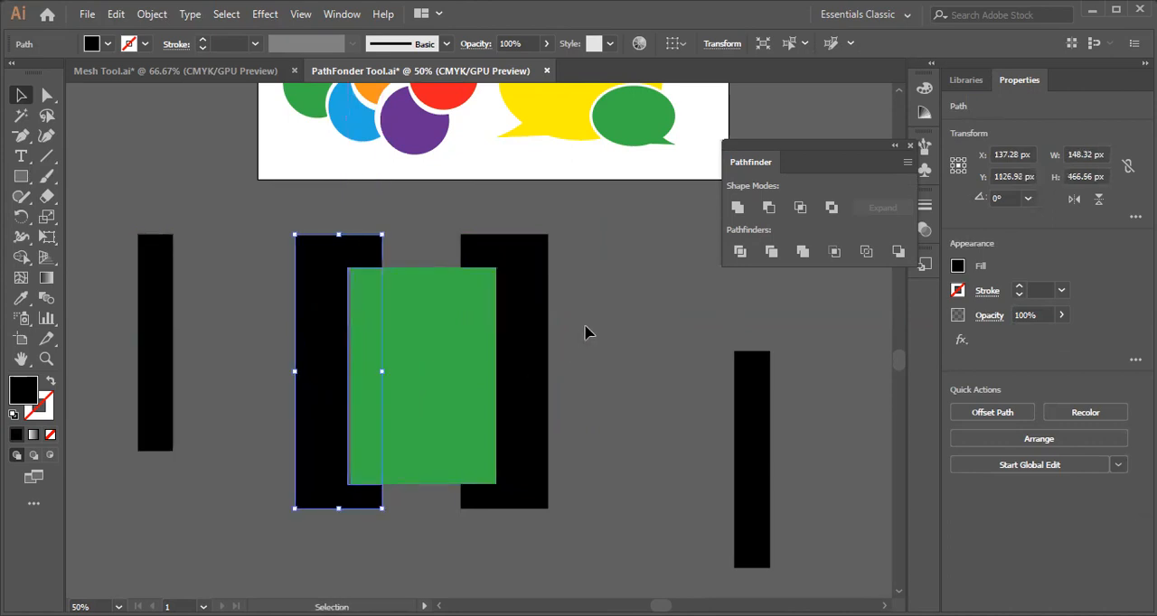
left_click(589, 330)
left_click_drag(336, 360, 336, 361)
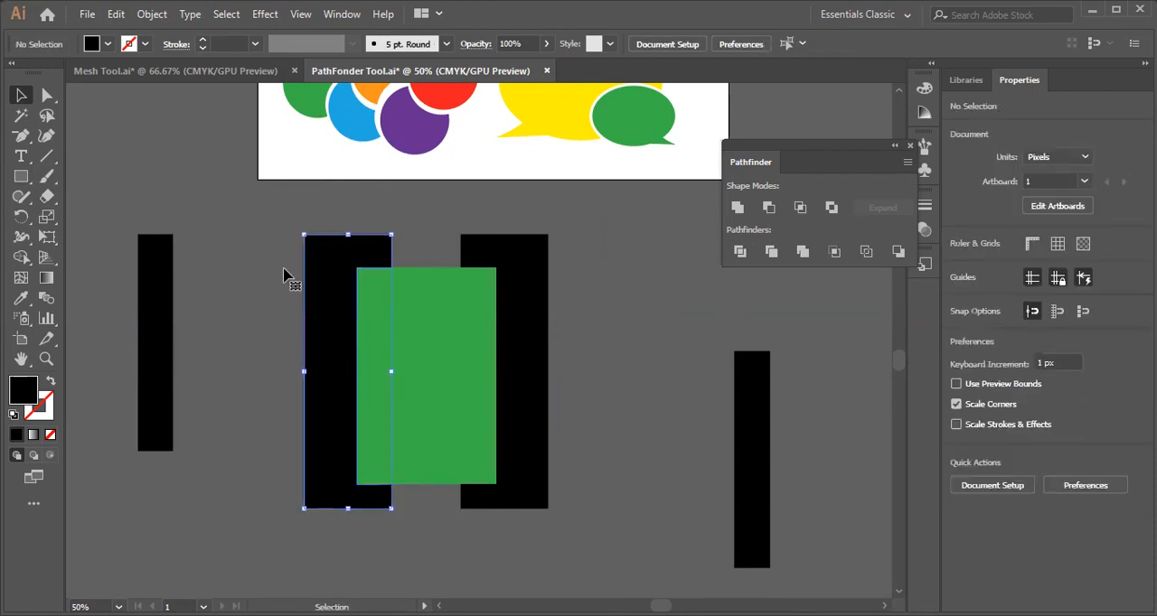
left_click(618, 385)
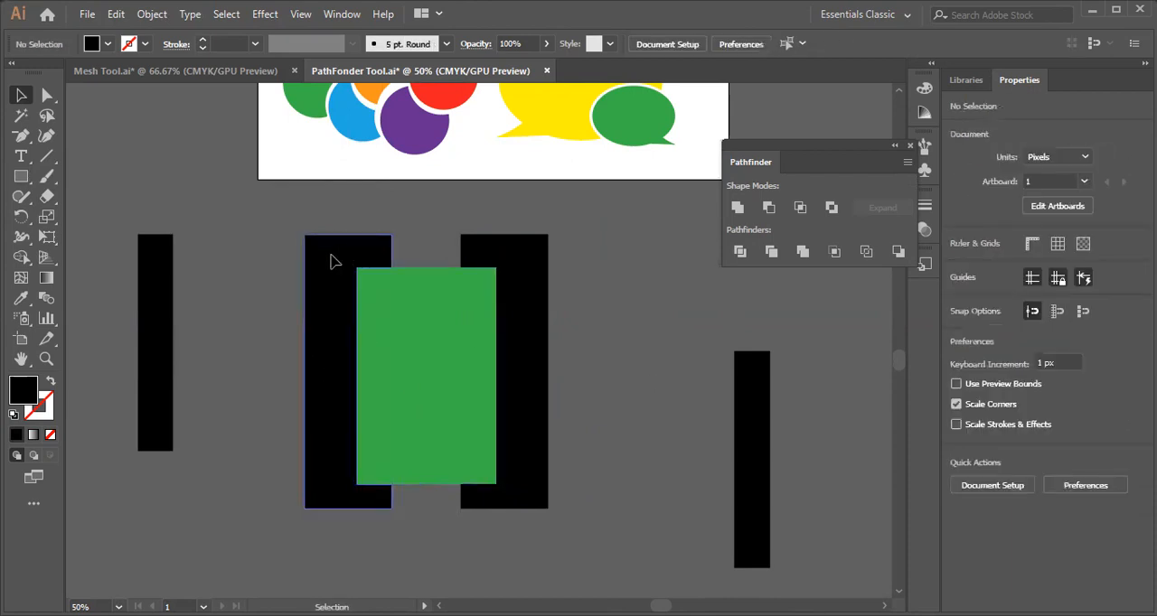
left_click(330, 260)
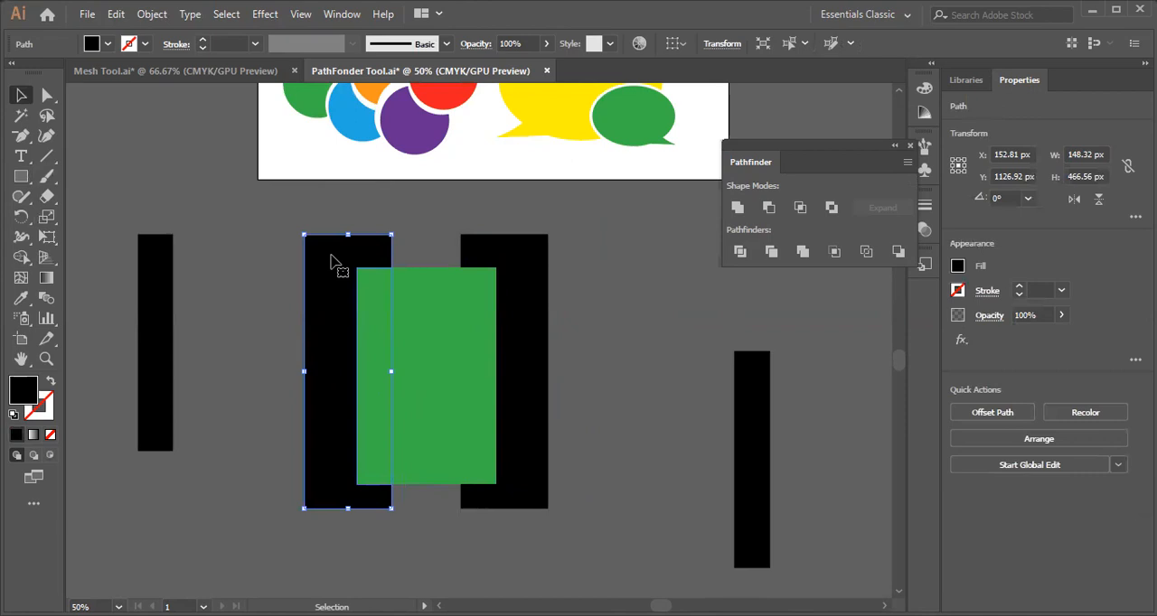
left_click(536, 298, "shift")
left_click(250, 320)
Delete the two outer black pieces and the two loose black strips, keeping only the green rectangle.
left_click(519, 338)
key("Delete")
left_click(323, 361)
key("Delete")
left_click(743, 465)
key("Delete")
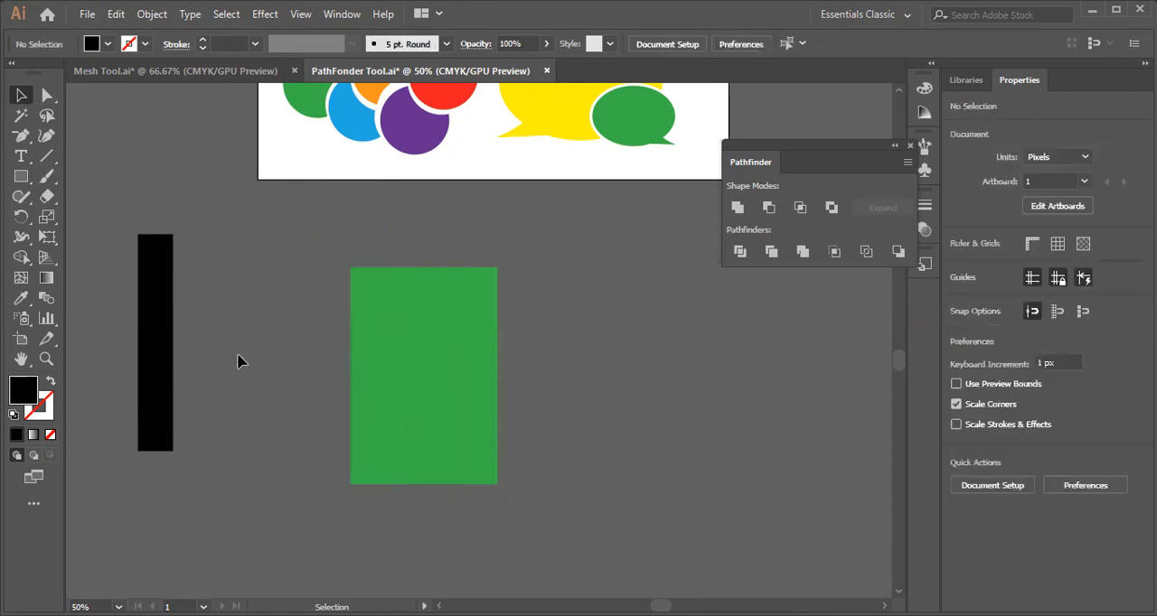
left_click(163, 343)
key("Delete")
Shift the green rectangle slightly up and left, and draw a circle about 291 px wide overlapping its right side.
left_click(425, 375)
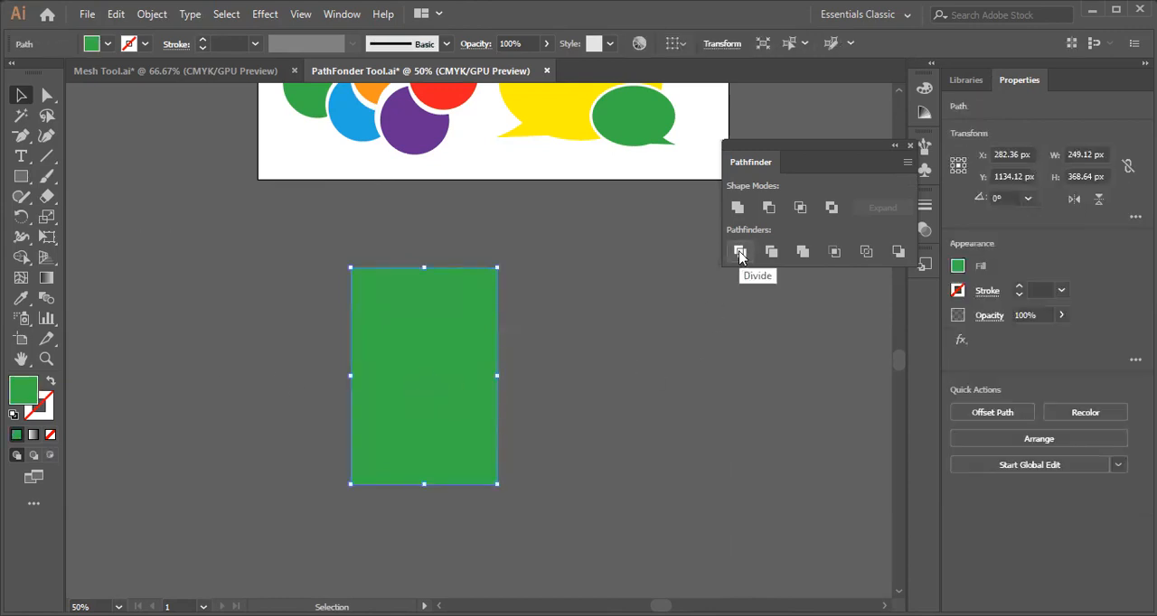
left_click_drag(444, 365, 423, 346)
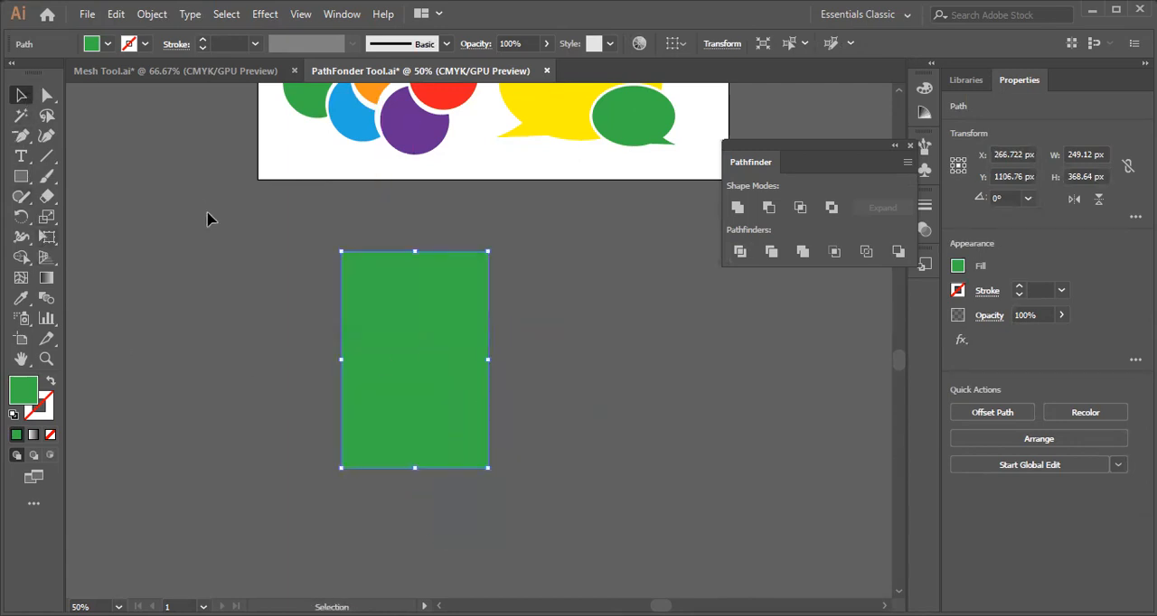
left_click(19, 177)
left_click_drag(16, 179, 114, 220)
left_click_drag(560, 282, 388, 453)
left_click(21, 95)
left_click(256, 275)
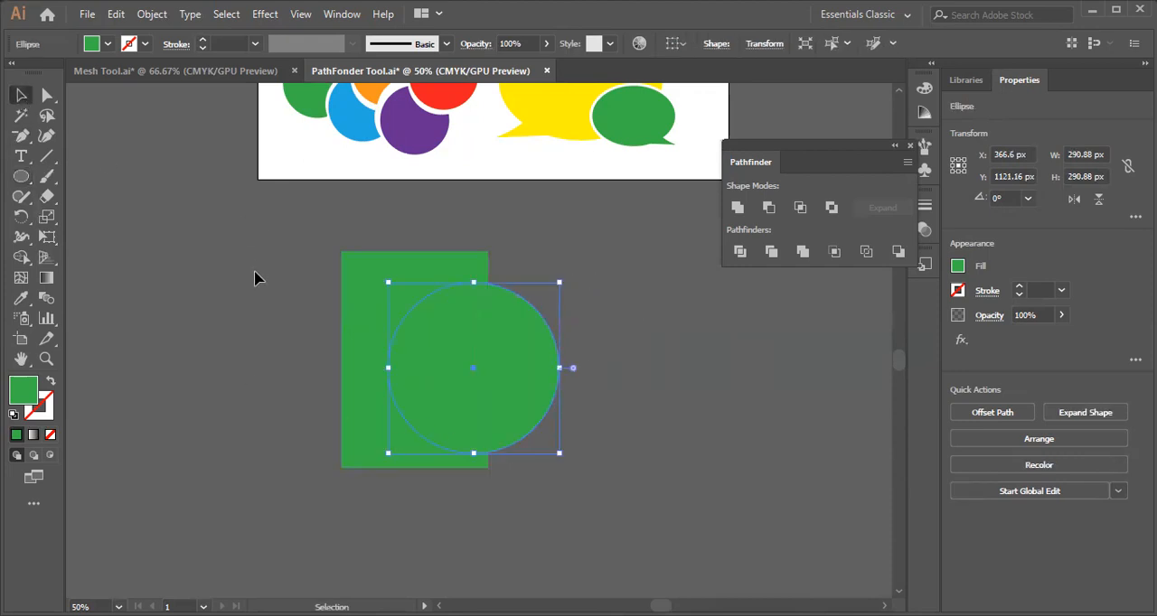
Try Minus Front on the green rectangle and circle, undo it, and apply Divide to them instead.
left_click_drag(246, 287, 608, 495)
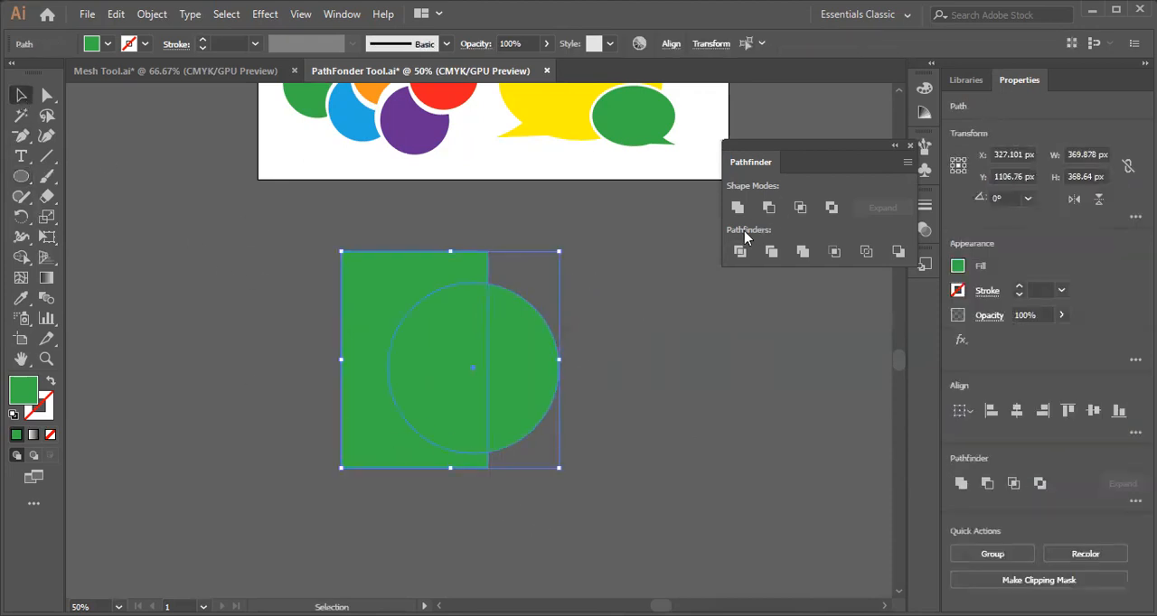
left_click(769, 207)
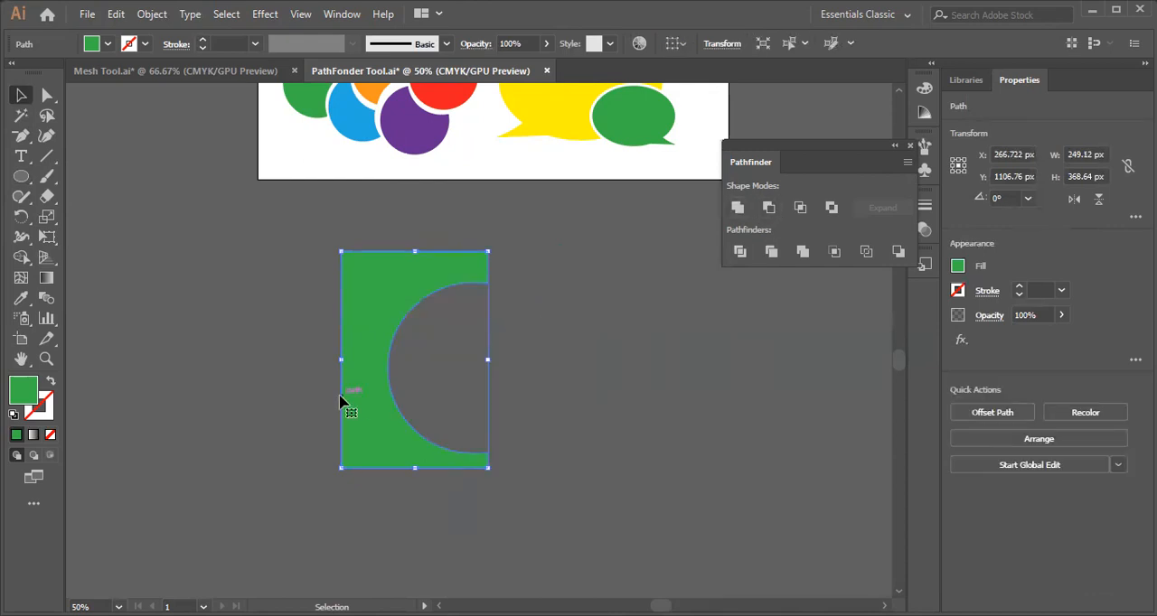
key("ctrl+z")
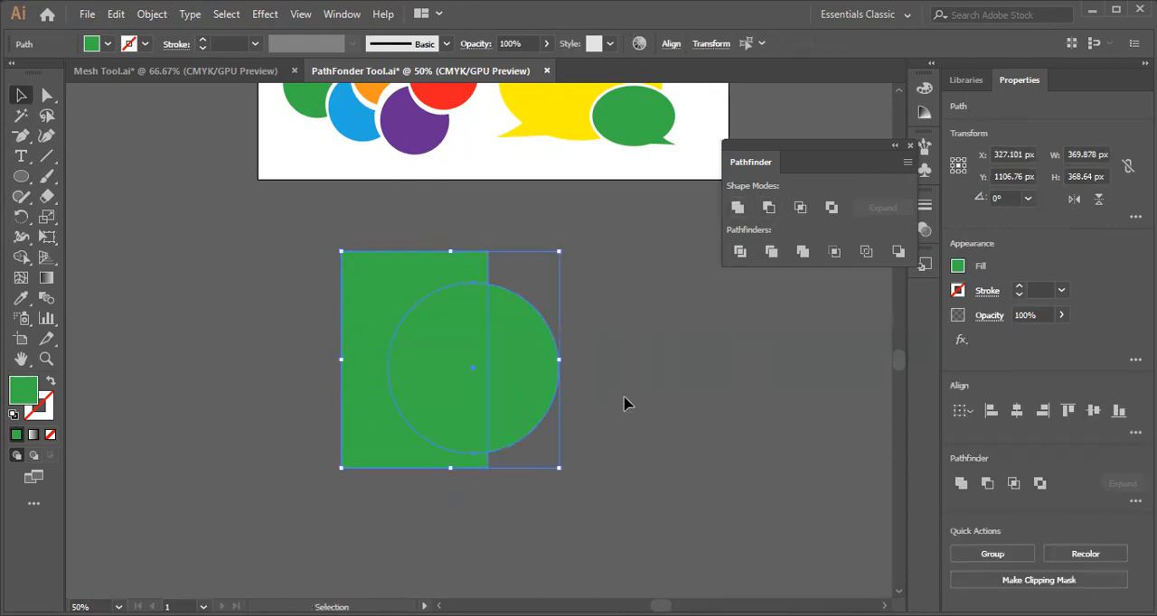
left_click(740, 253)
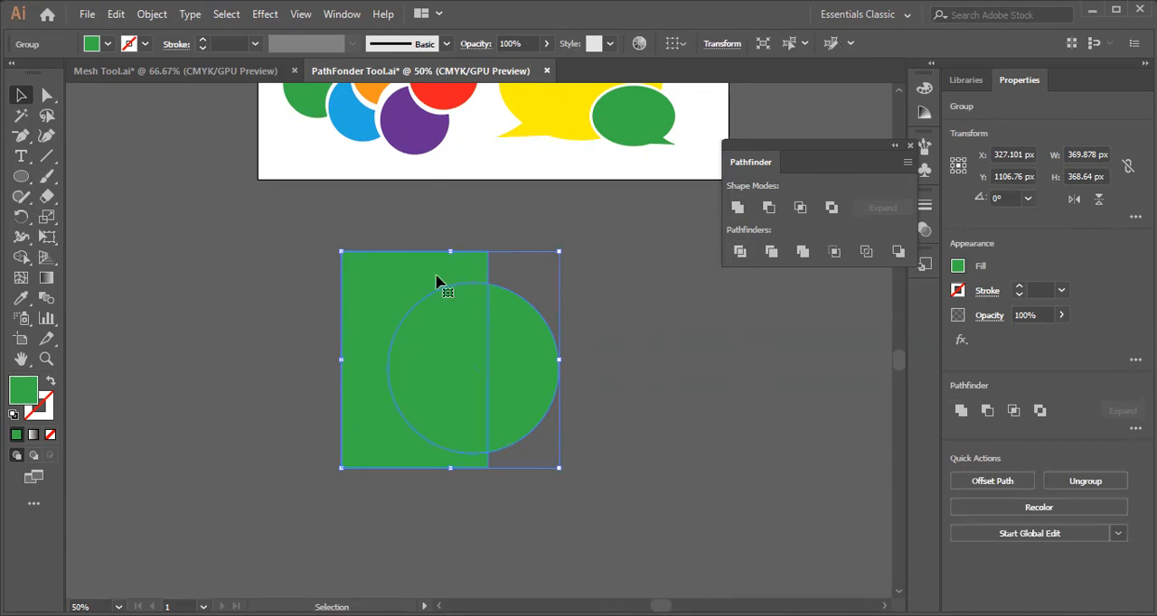
Ungroup the divided rectangle and circle, pull the three resulting pieces apart, and undo the separation.
right_click(437, 282)
left_click(503, 420)
left_click(620, 305)
left_click_drag(467, 359, 637, 415)
left_click_drag(501, 367, 609, 281)
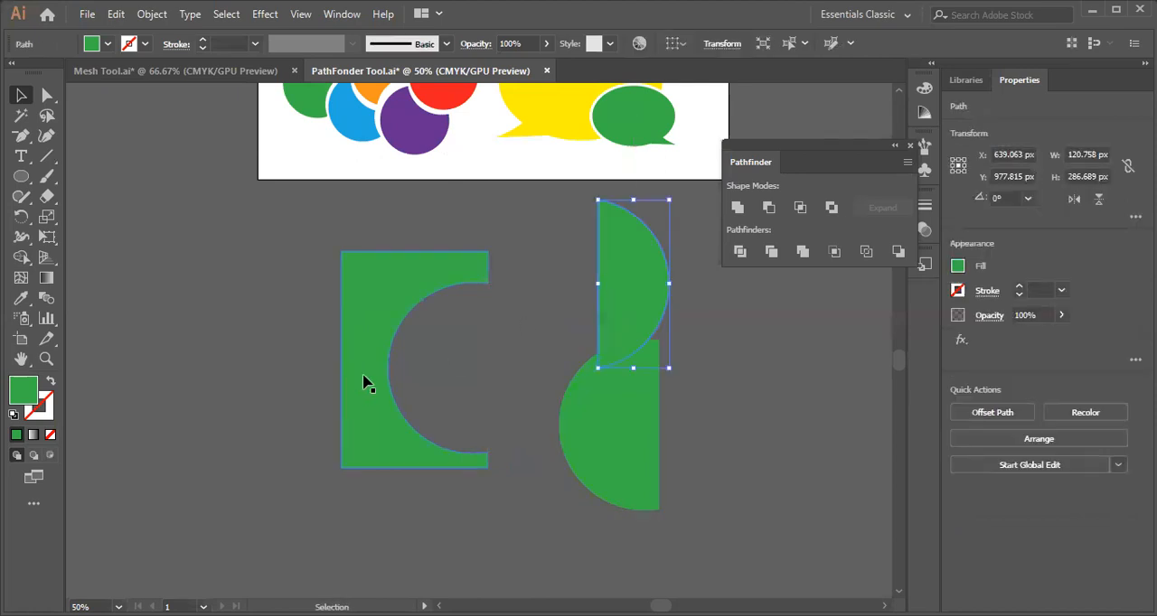
left_click_drag(364, 382, 281, 389)
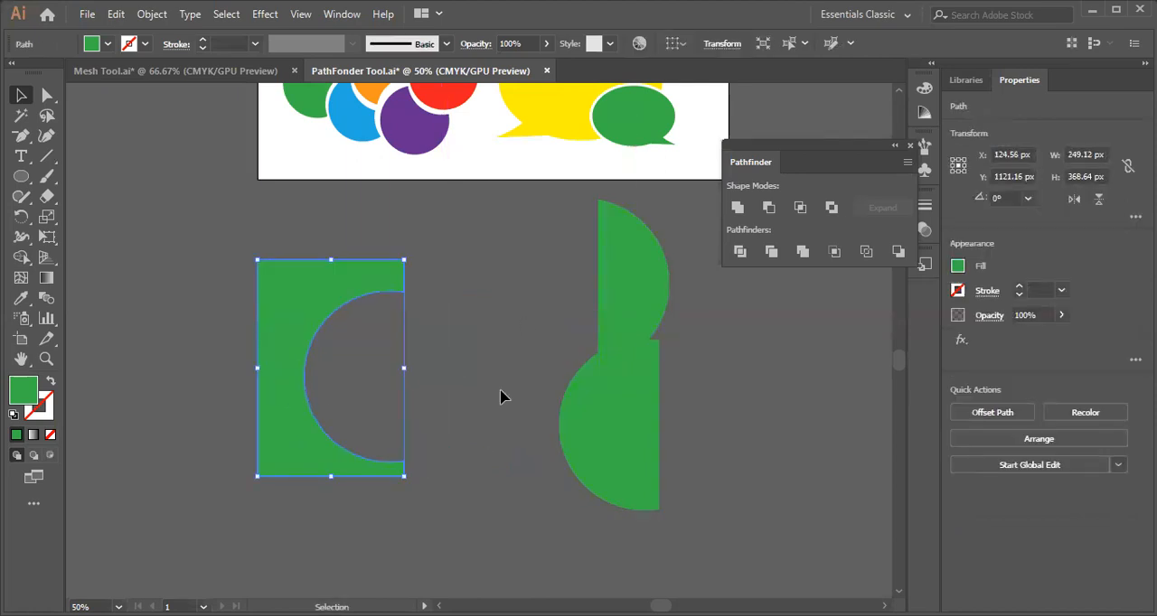
key("ctrl+z")
key("ctrl+z")
key("ctrl+z")
key("ctrl+z")
key("ctrl+z")
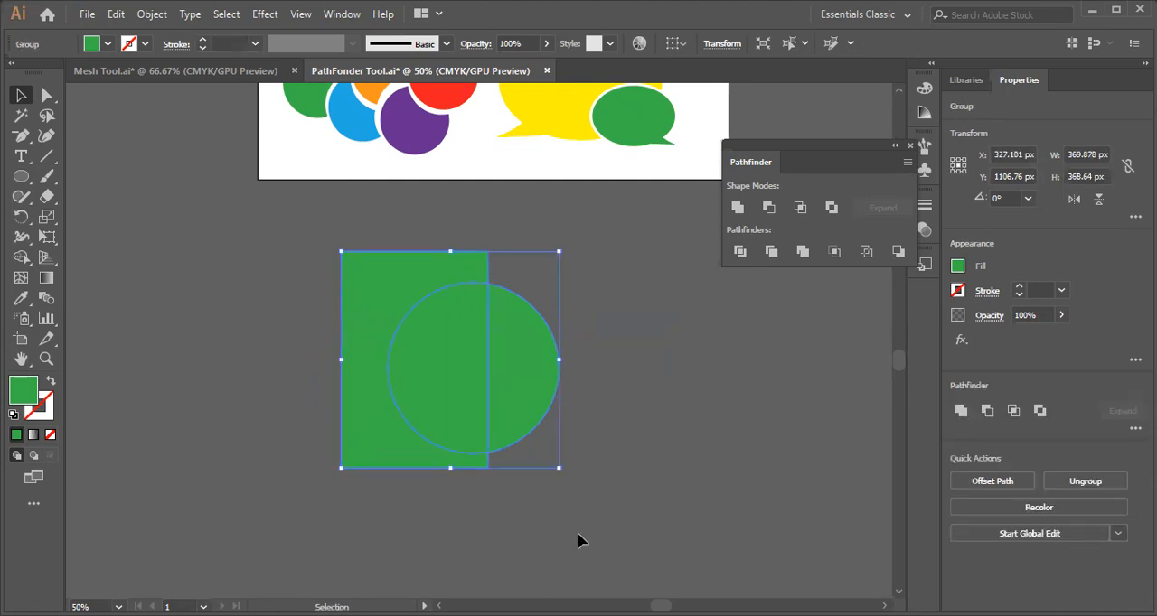
Delete the divided rectangle-and-circle group below the artboard and close the Pathfinder panel.
key("Delete")
left_click(382, 383)
scroll(389, 344, "up", 3)
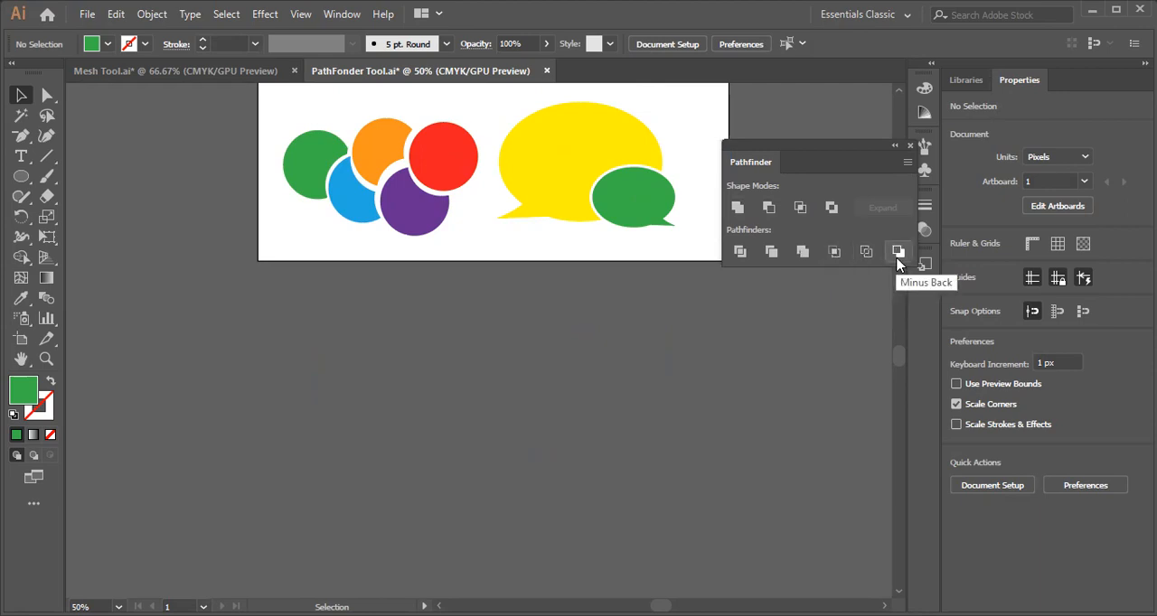
left_click(910, 145)
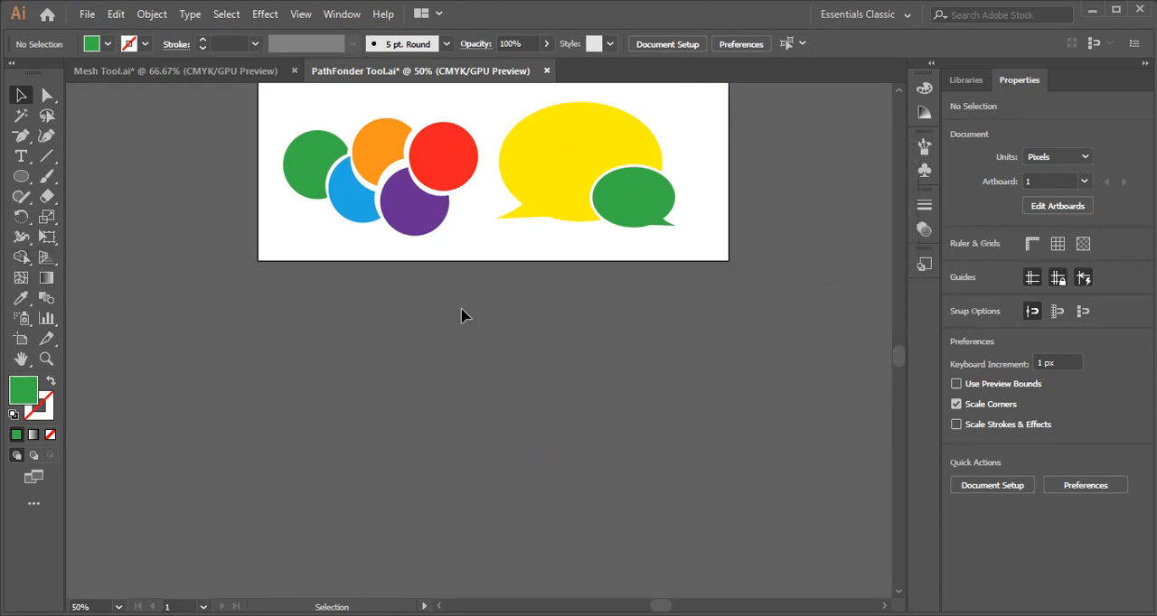
Add the point text "DG" below the artboard and scale it up to about 362 pt.
left_click(25, 158)
left_click(25, 157)
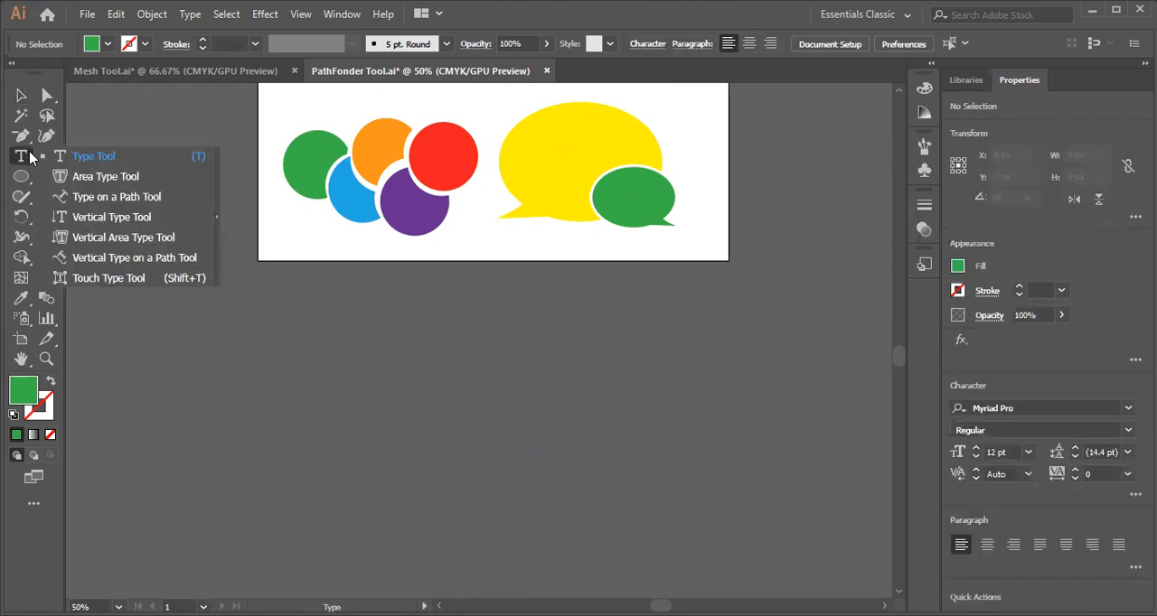
left_click(356, 419)
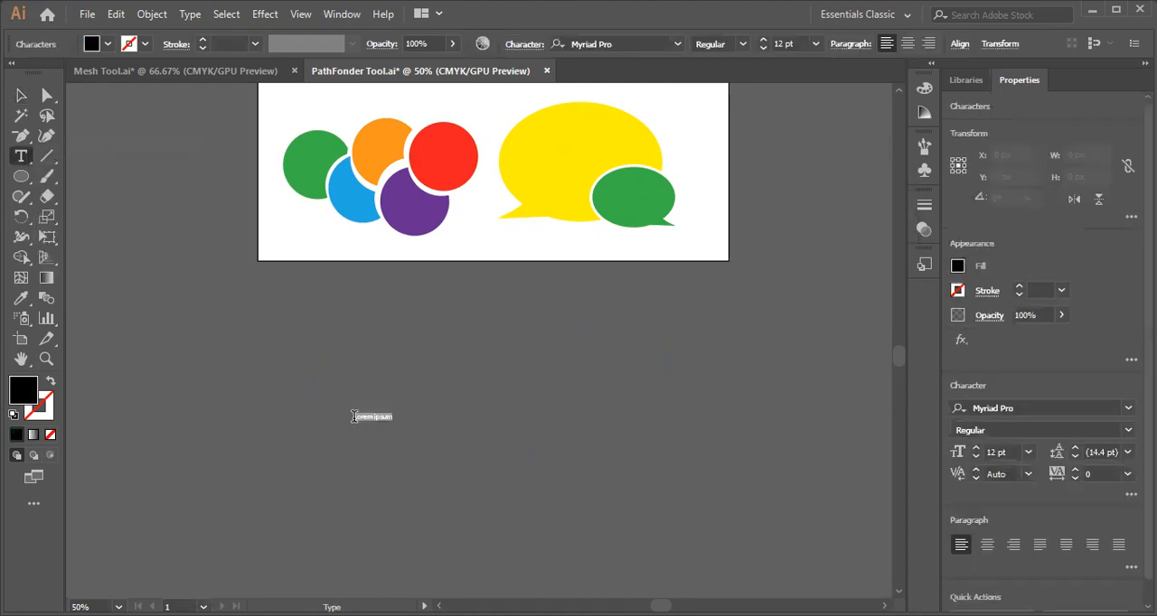
key("BackSpace")
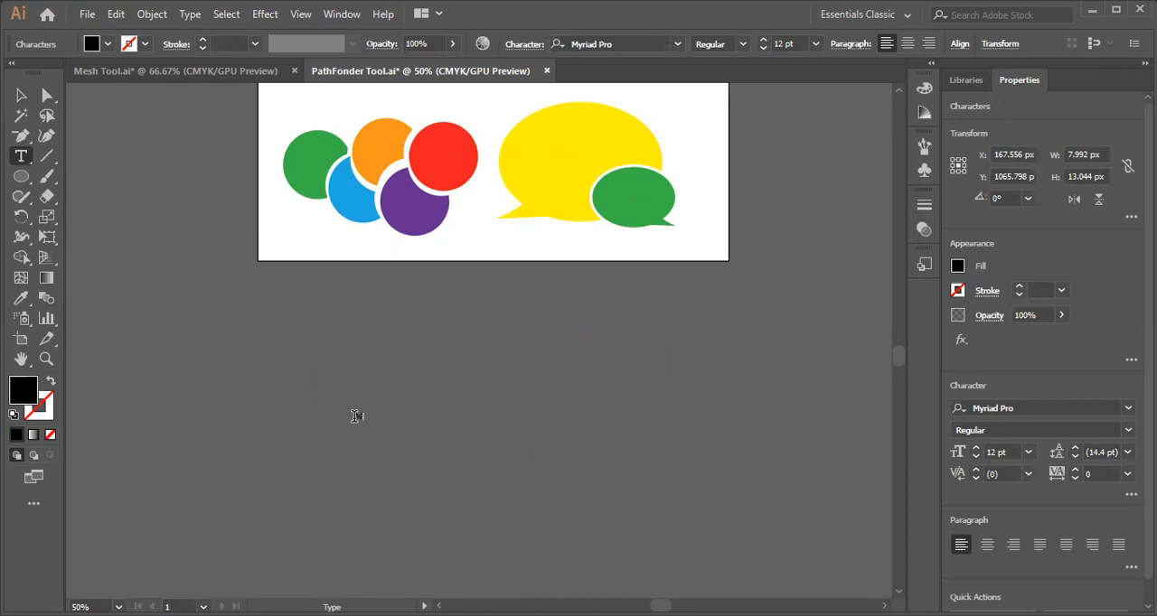
left_click(21, 95)
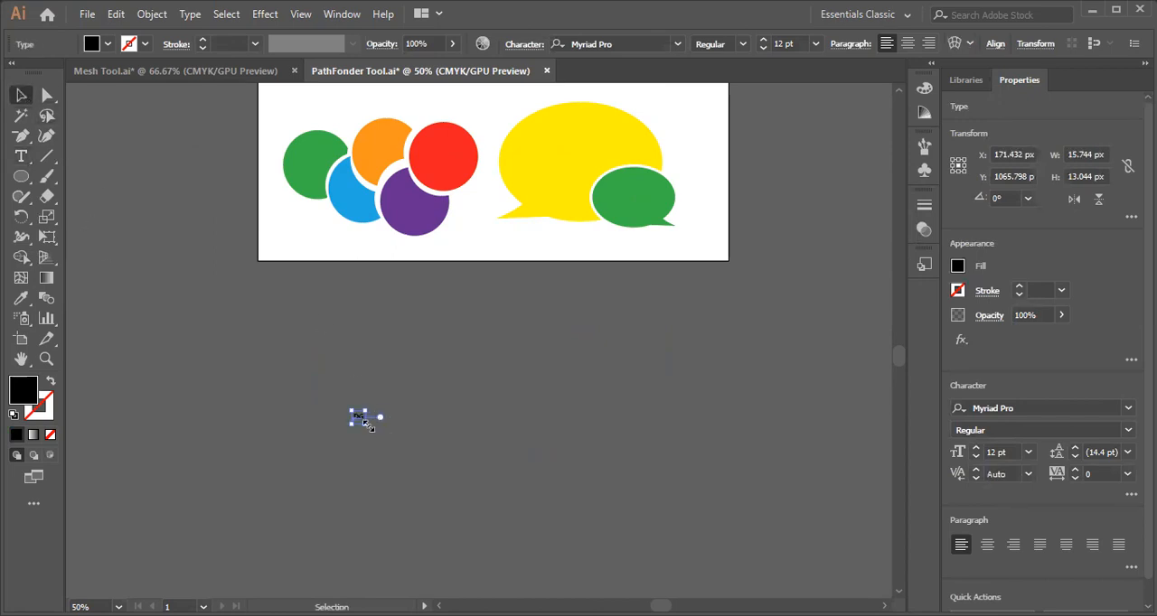
left_click_drag(362, 417, 501, 442)
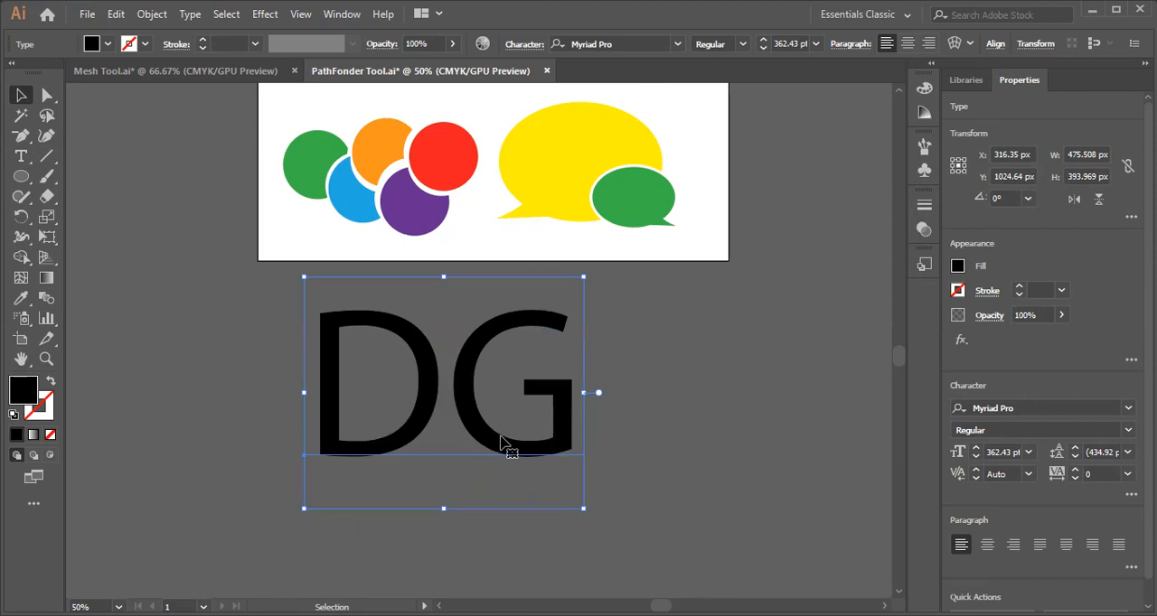
Convert the DG text to outlines and ungroup the two letters.
right_click(502, 442)
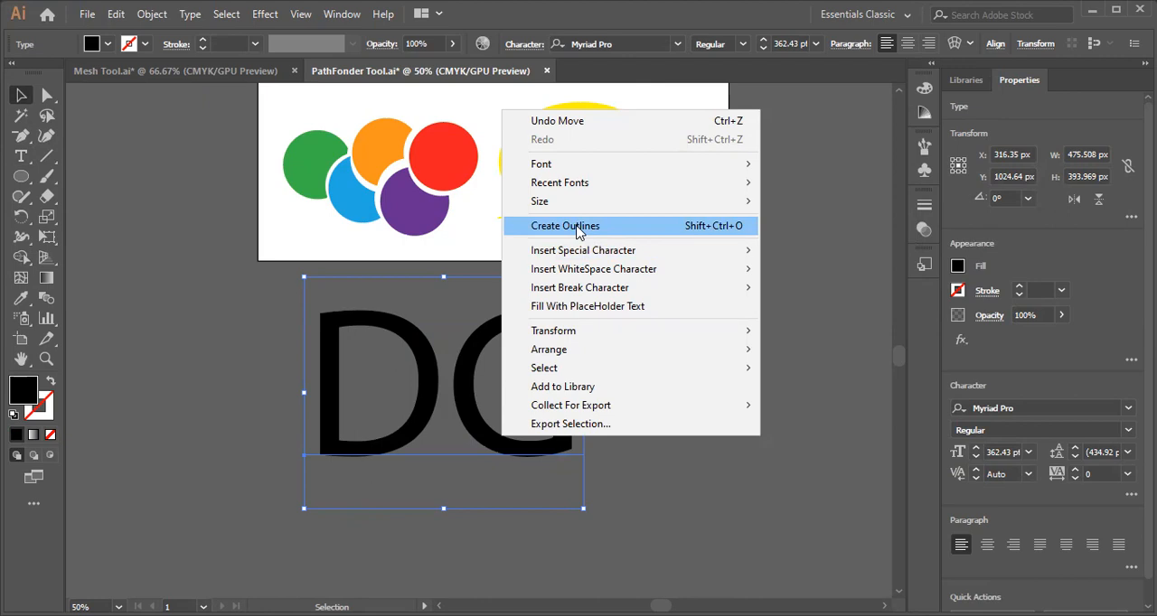
left_click(577, 228)
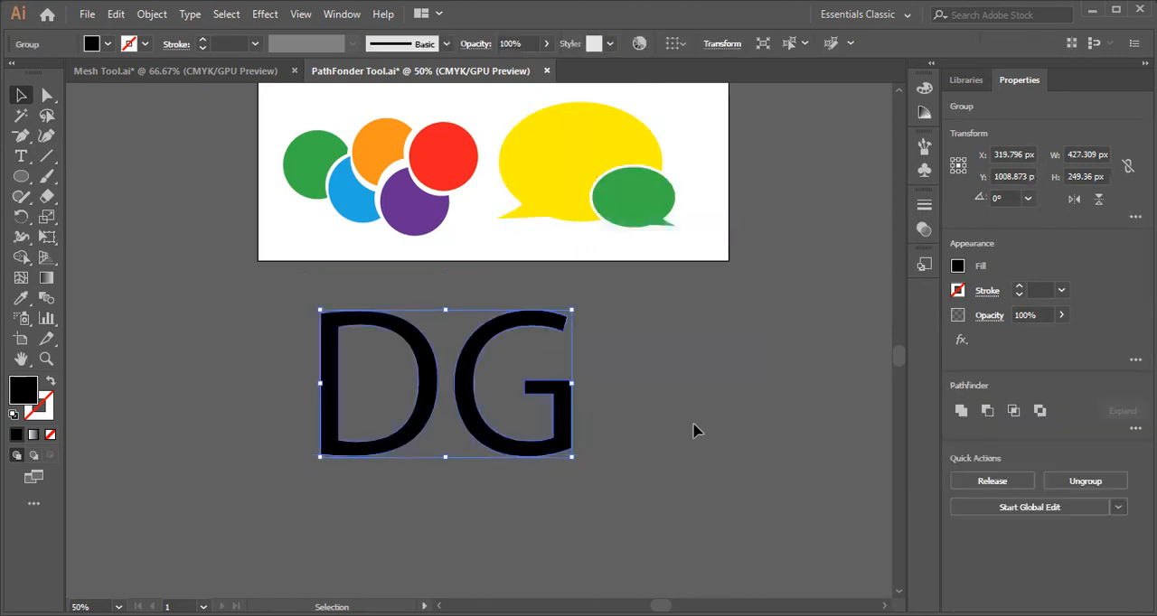
key("ctrl+plus")
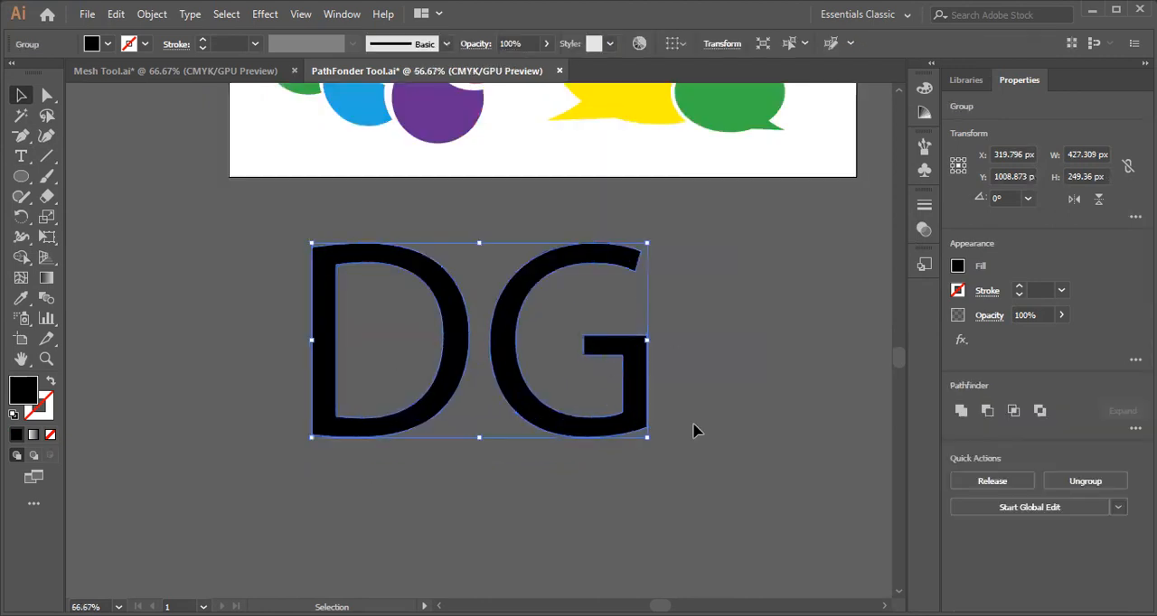
right_click(511, 374)
left_click(569, 214)
Move the G over the right half of the D, and open the Pathfinder panel with both letters selected.
left_click(553, 416)
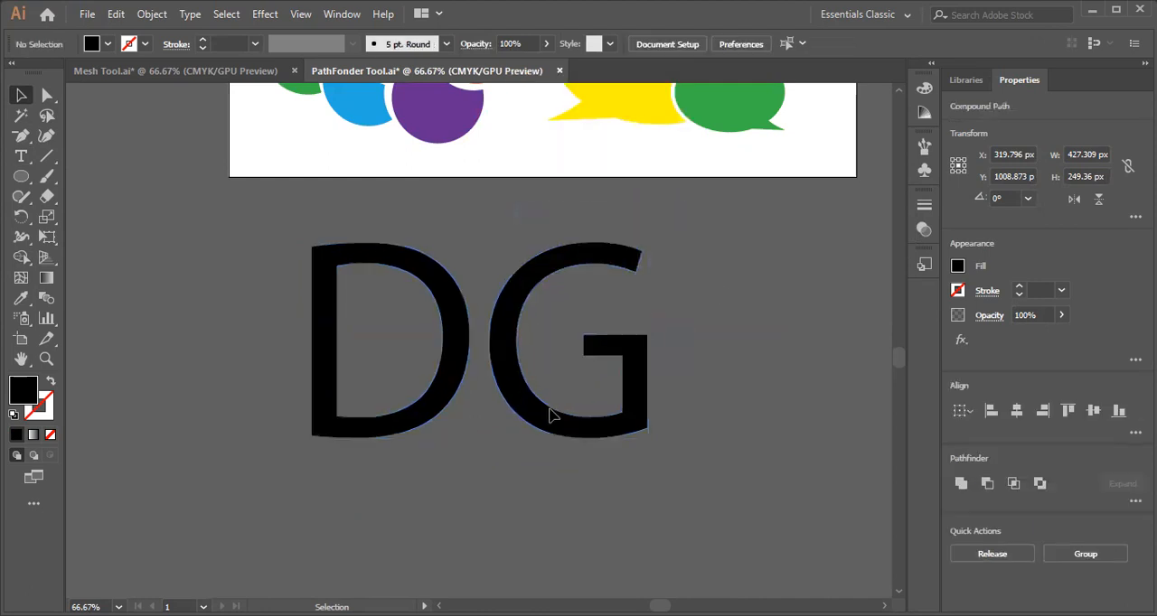
left_click_drag(553, 424, 419, 421)
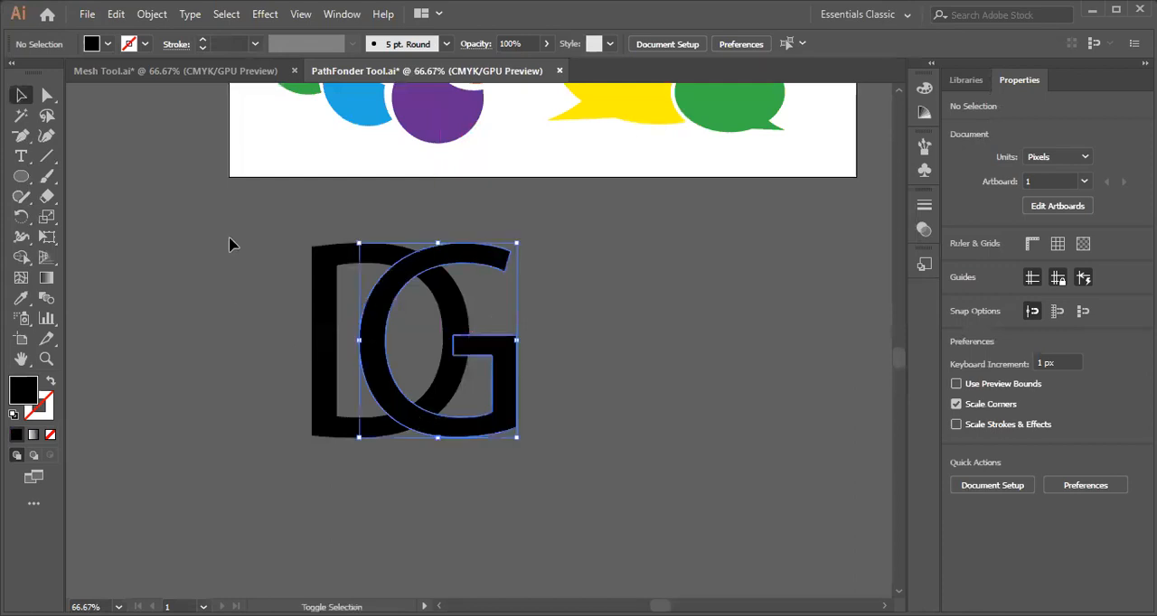
left_click_drag(532, 541, 418, 191)
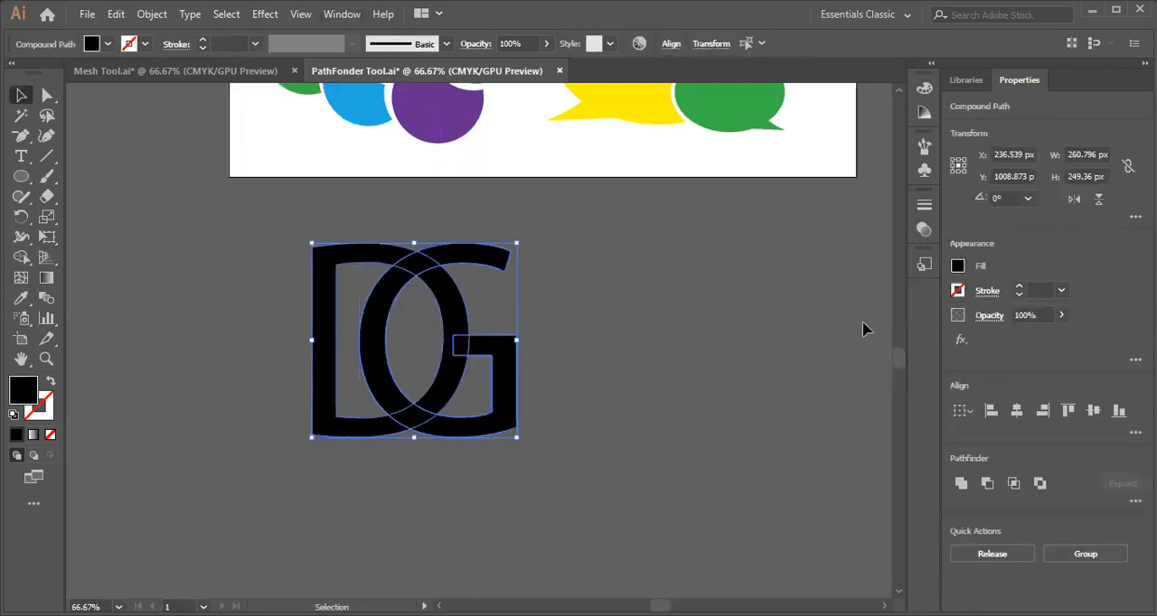
left_click(342, 20)
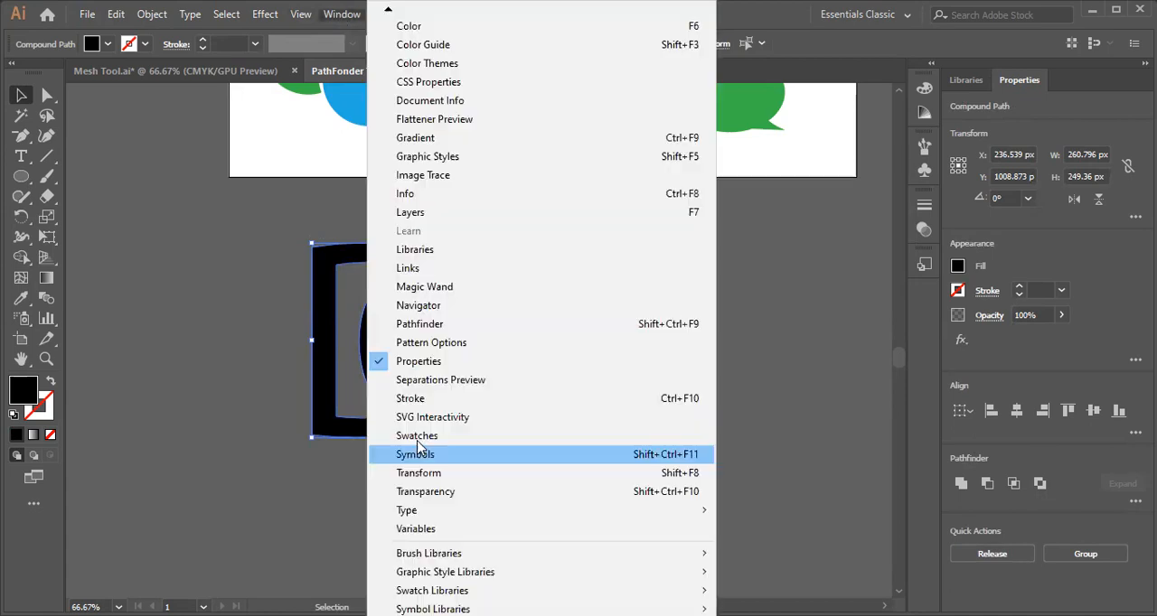
left_click(413, 323)
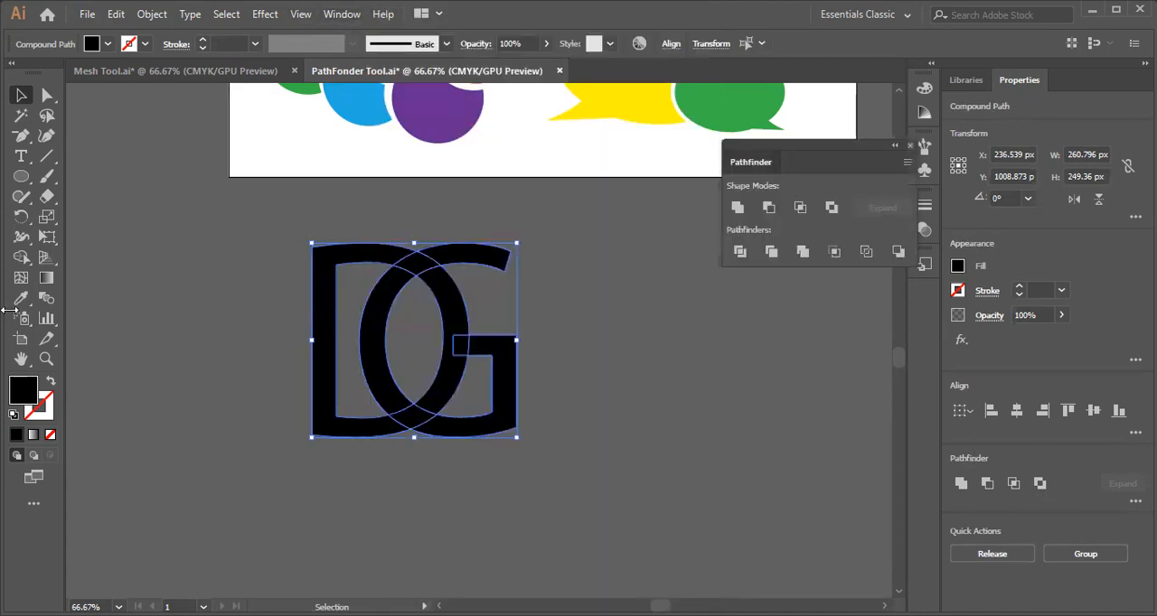
Give both overlapping letters a dark blue stroke with a weight of 14 pt.
left_click(143, 45)
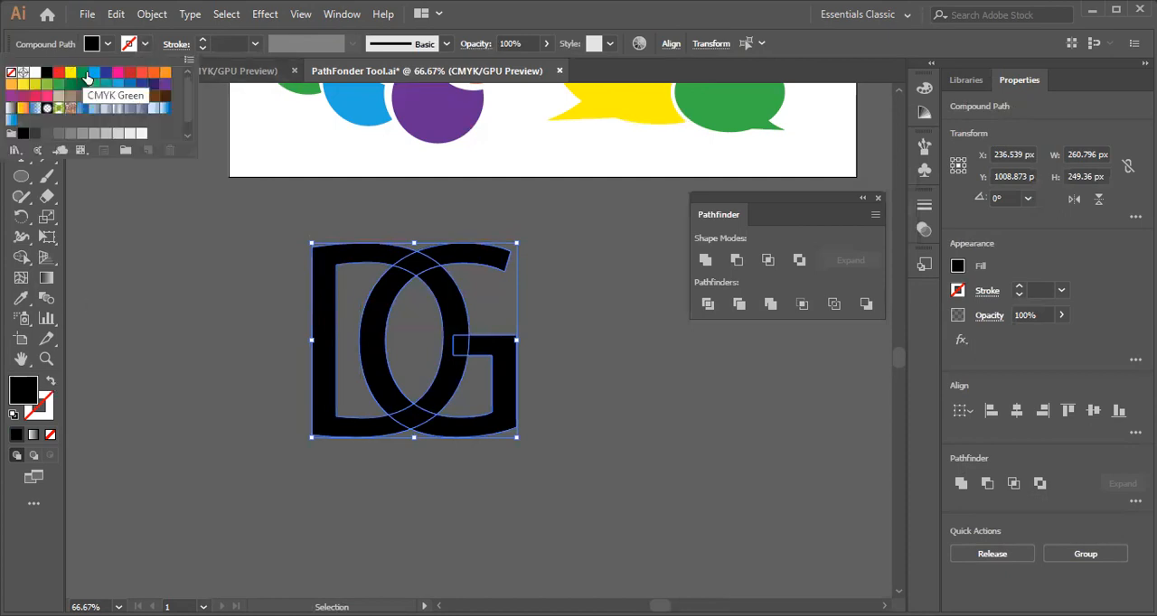
left_click(107, 72)
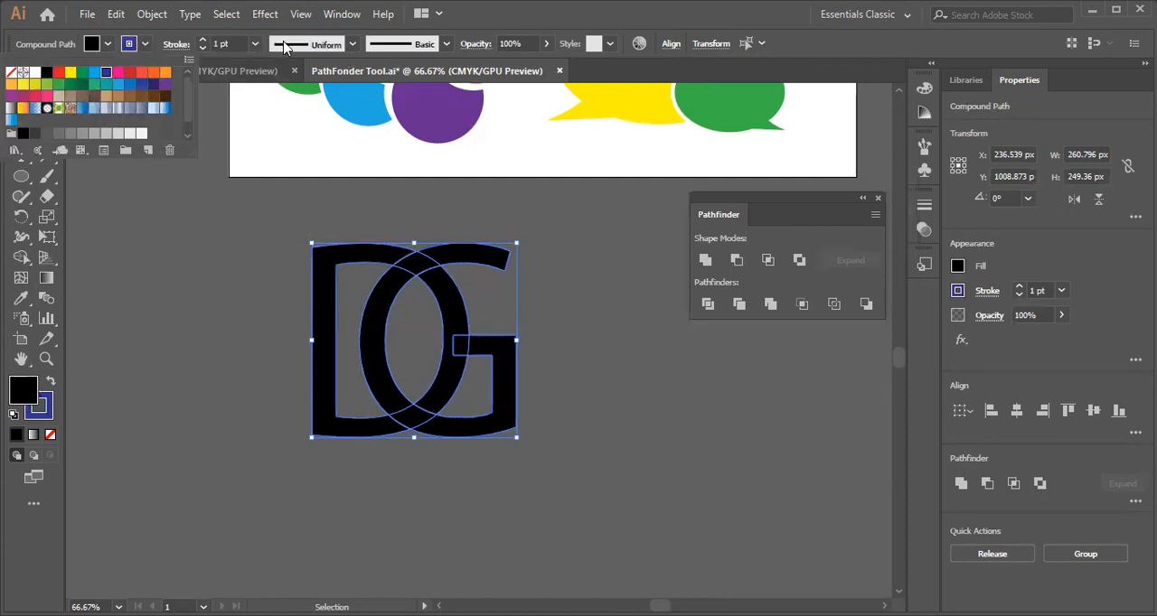
left_click(253, 43)
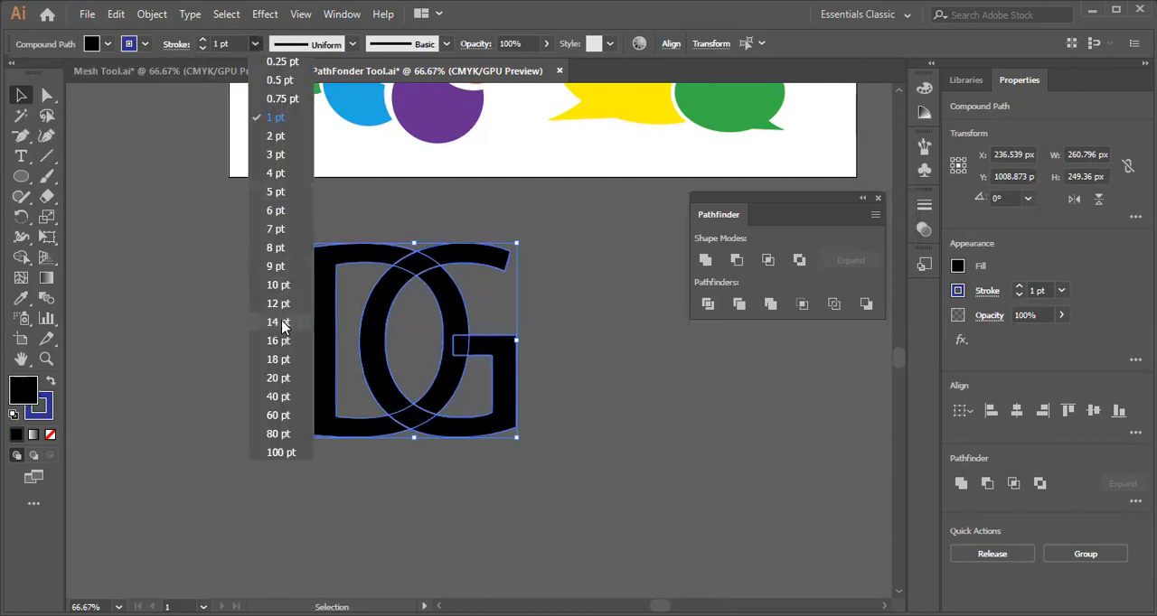
left_click(279, 323)
scroll(552, 353, "up", 15)
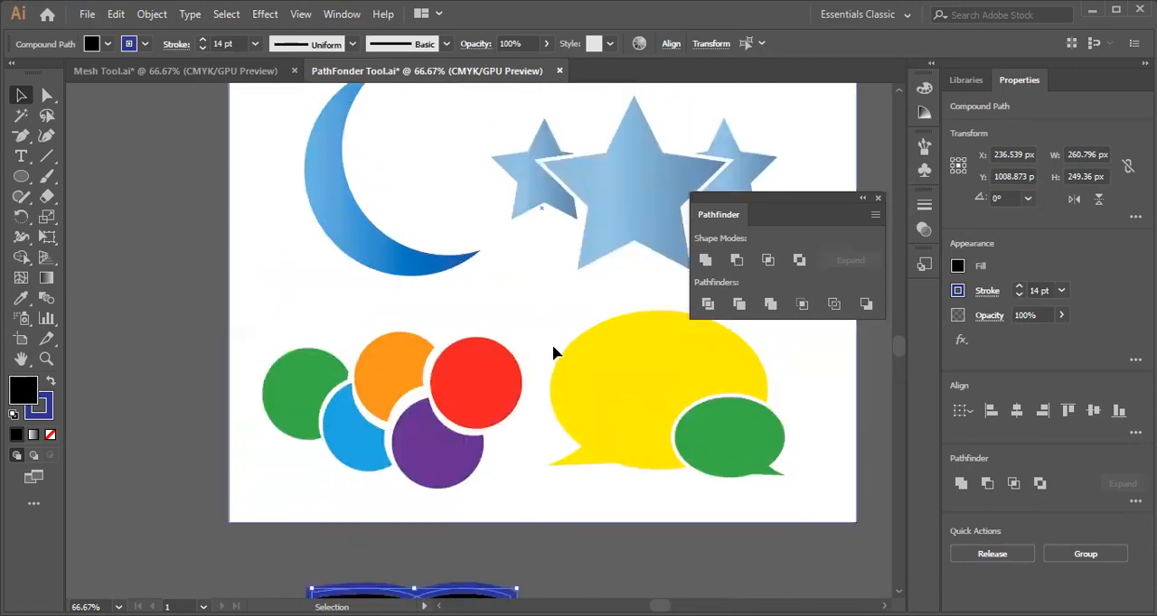
scroll(552, 351, "down", 10)
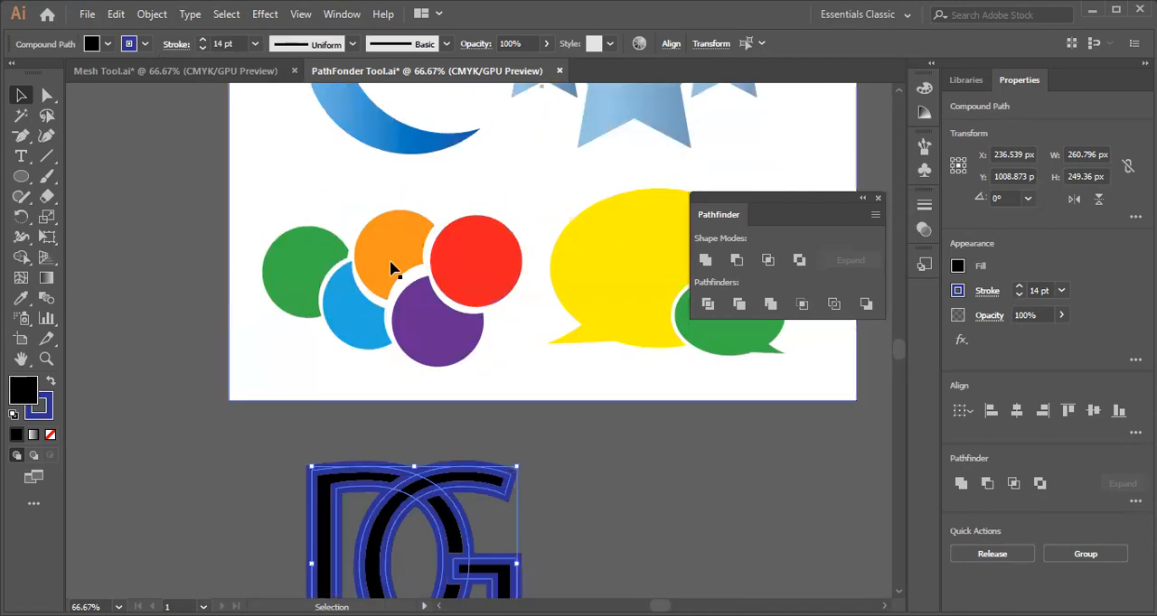
scroll(391, 281, "down", 5)
scroll(392, 281, "down", 2)
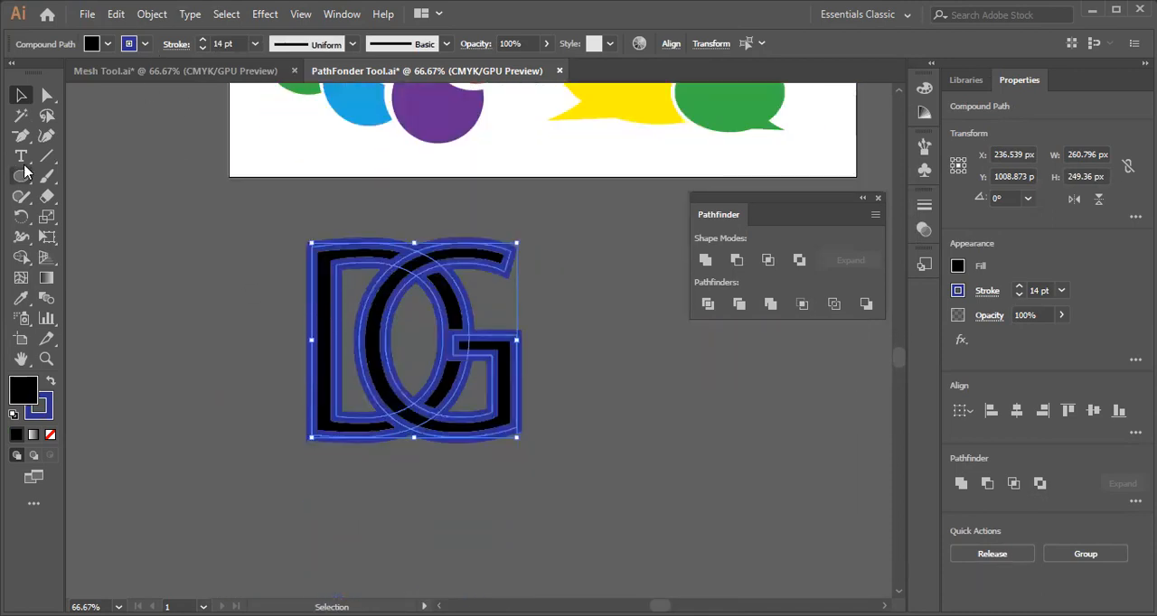
Expand the fill and stroke of both letters and apply the Pathfinder Trim operation to them.
left_click(152, 14)
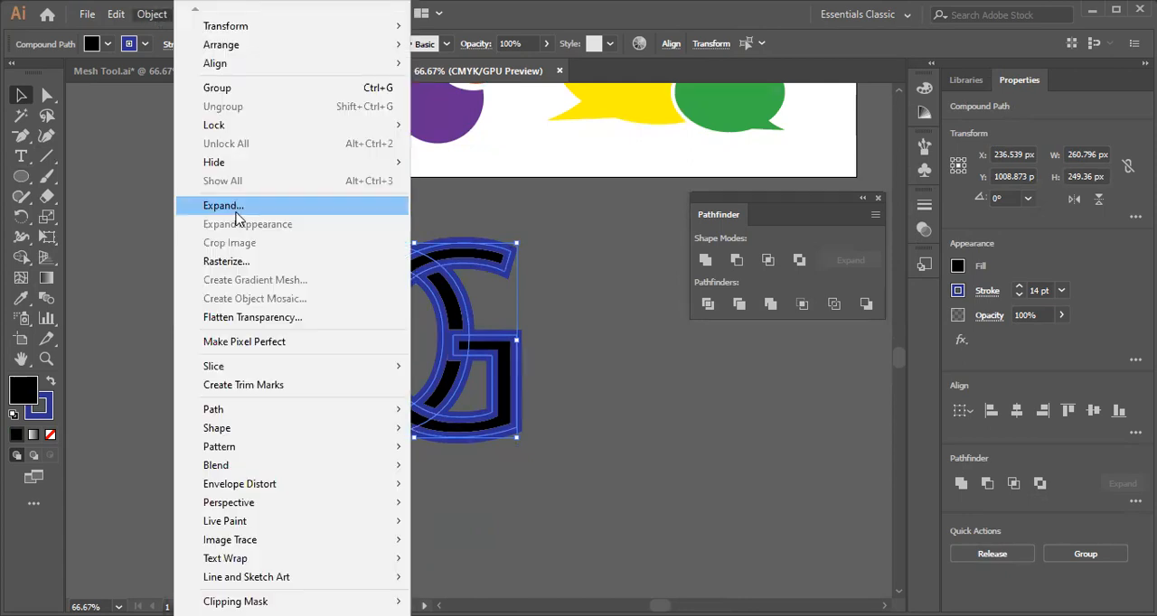
left_click(221, 206)
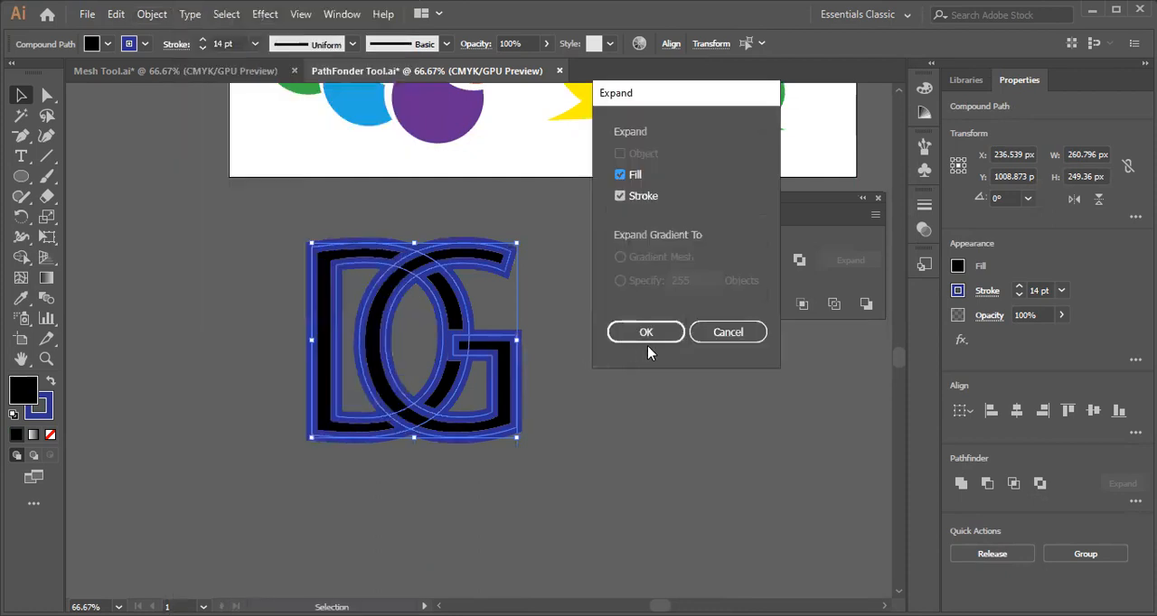
left_click(656, 336)
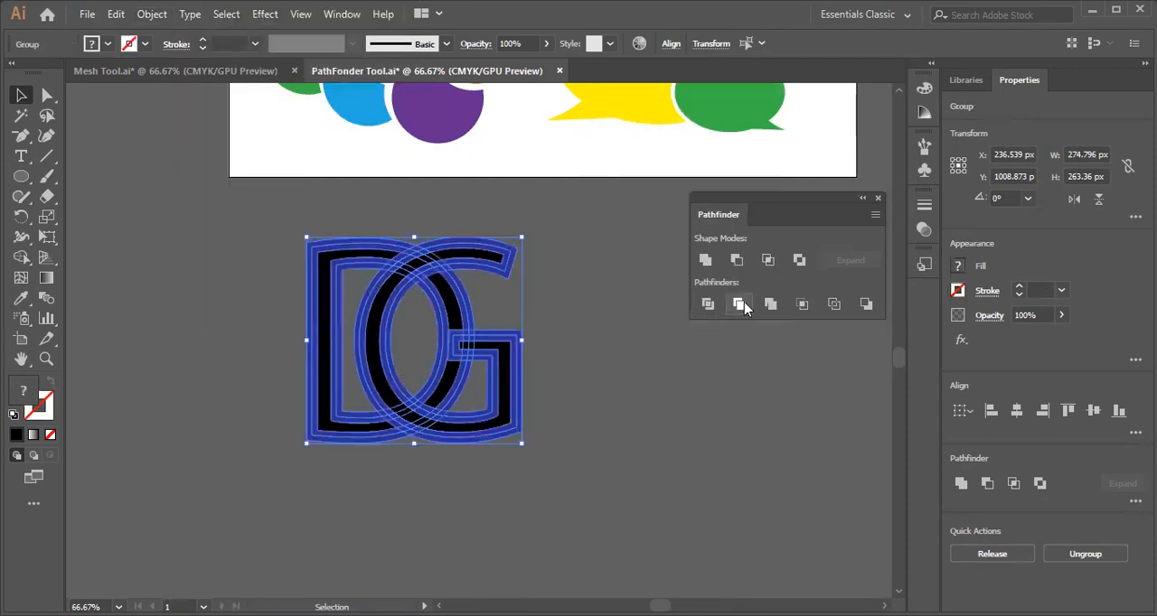
left_click(742, 305)
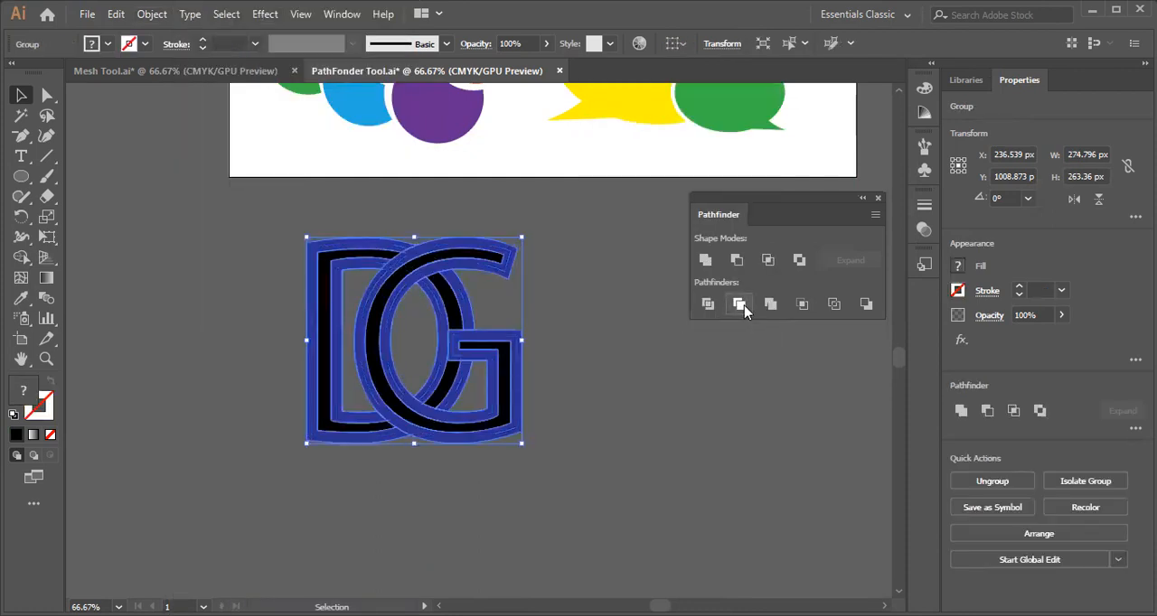
Select all the blue outline areas of the letters with the Magic Wand and delete them.
left_click(18, 117)
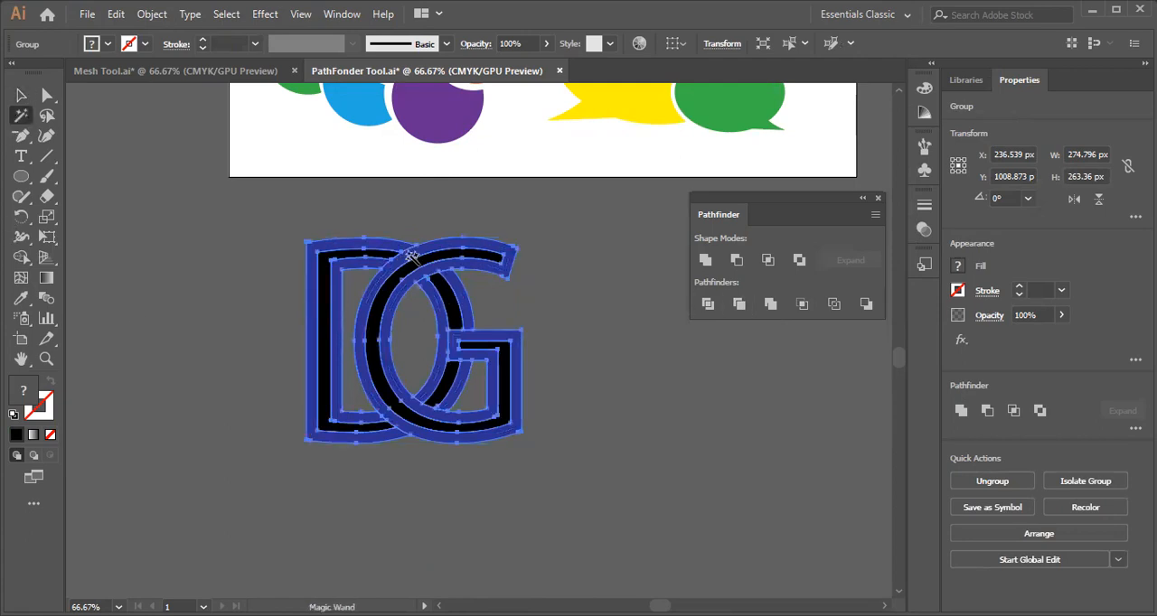
left_click(412, 253)
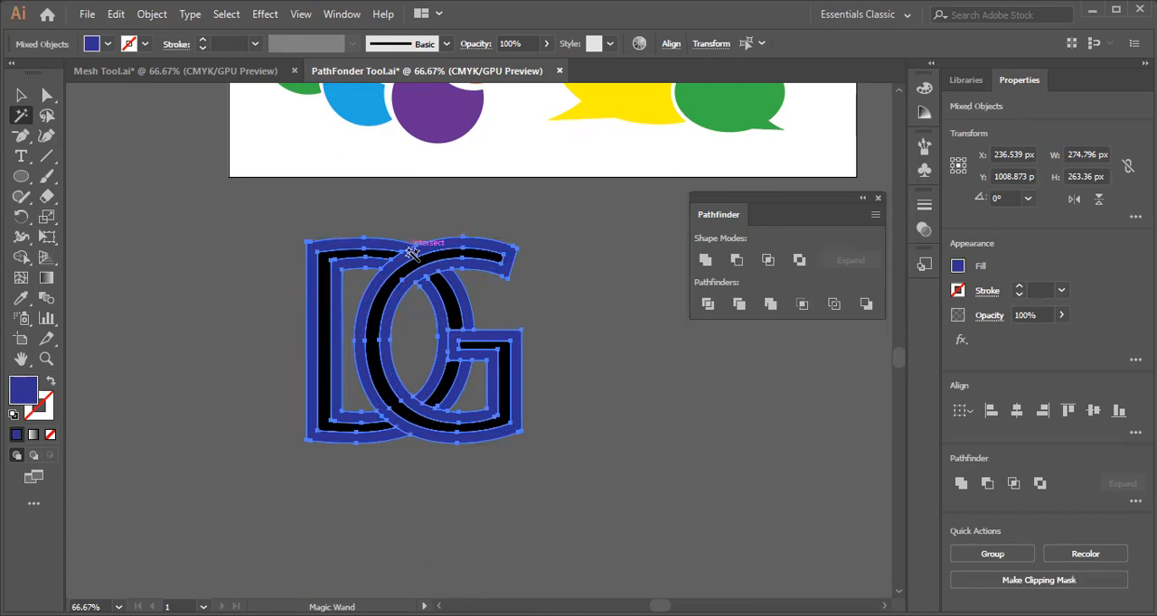
key("Delete")
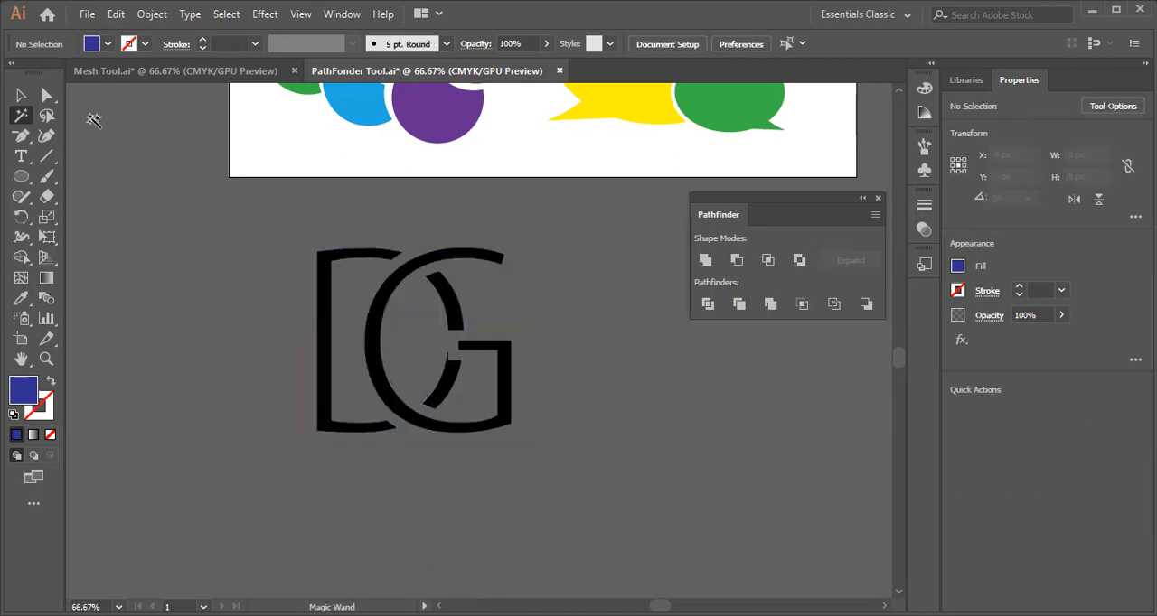
left_click(22, 94)
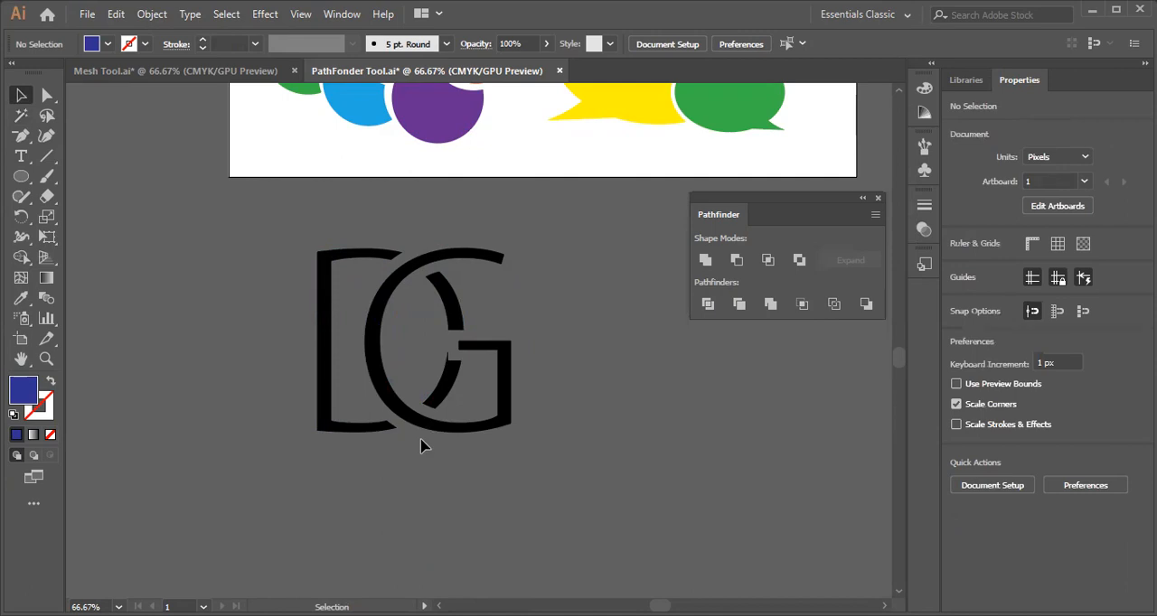
Undo the blue outline deletion, the Trim and the Expand on the DG letters.
key("ctrl+z")
key("ctrl+z")
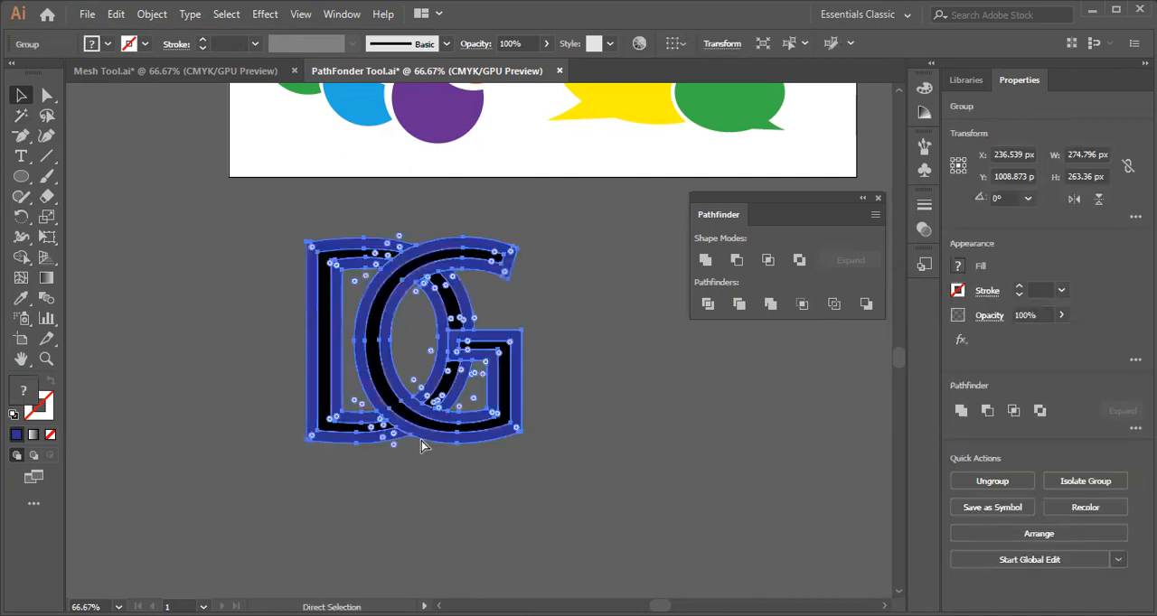
key("ctrl+z")
key("ctrl+z")
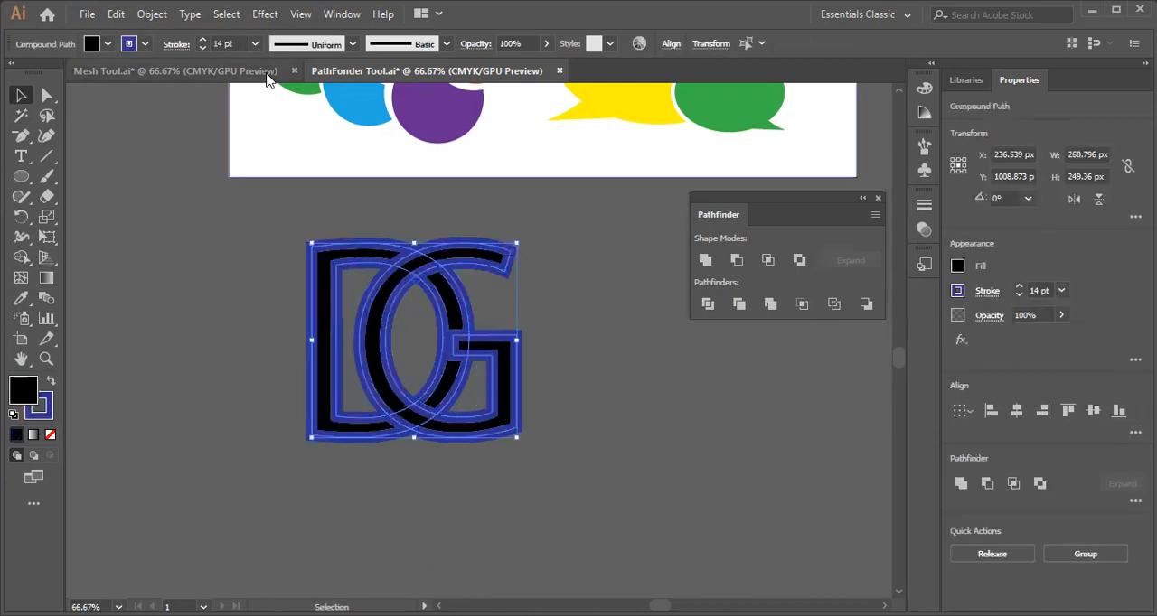
Set the stroke weight of both letters to 8 pt, expand their fill and stroke, and apply the Pathfinder Trim operation.
left_click(256, 44)
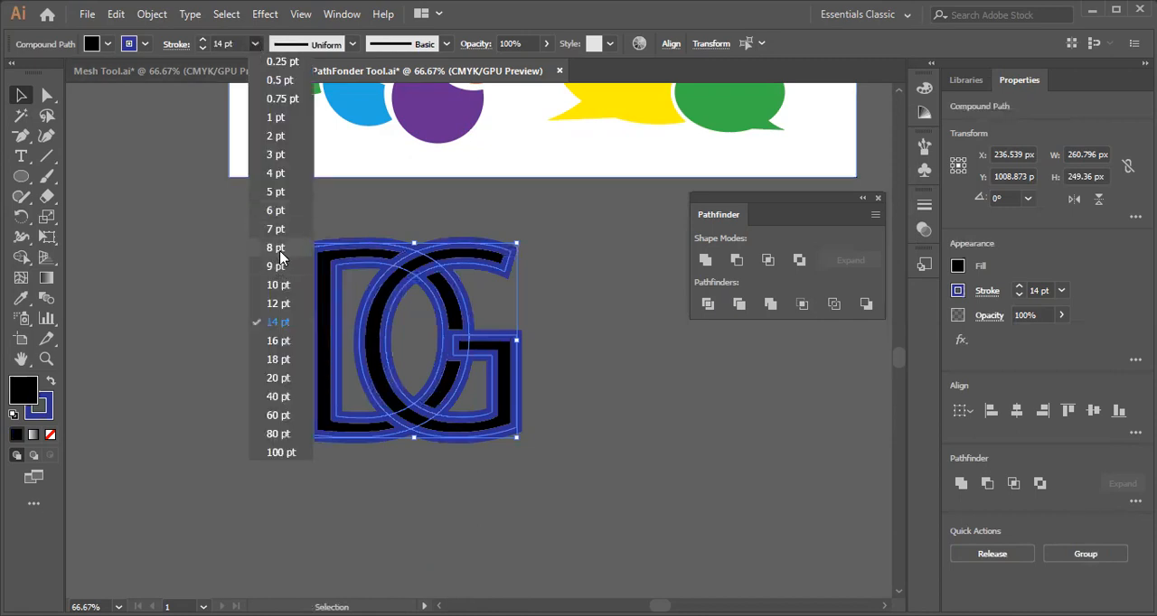
left_click(275, 248)
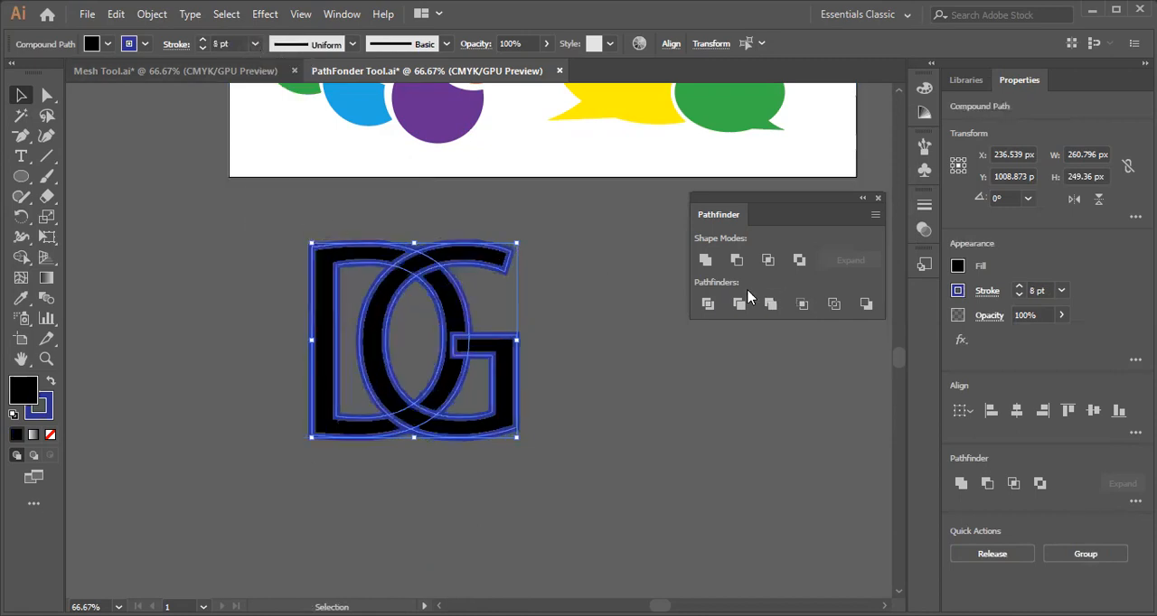
left_click(152, 15)
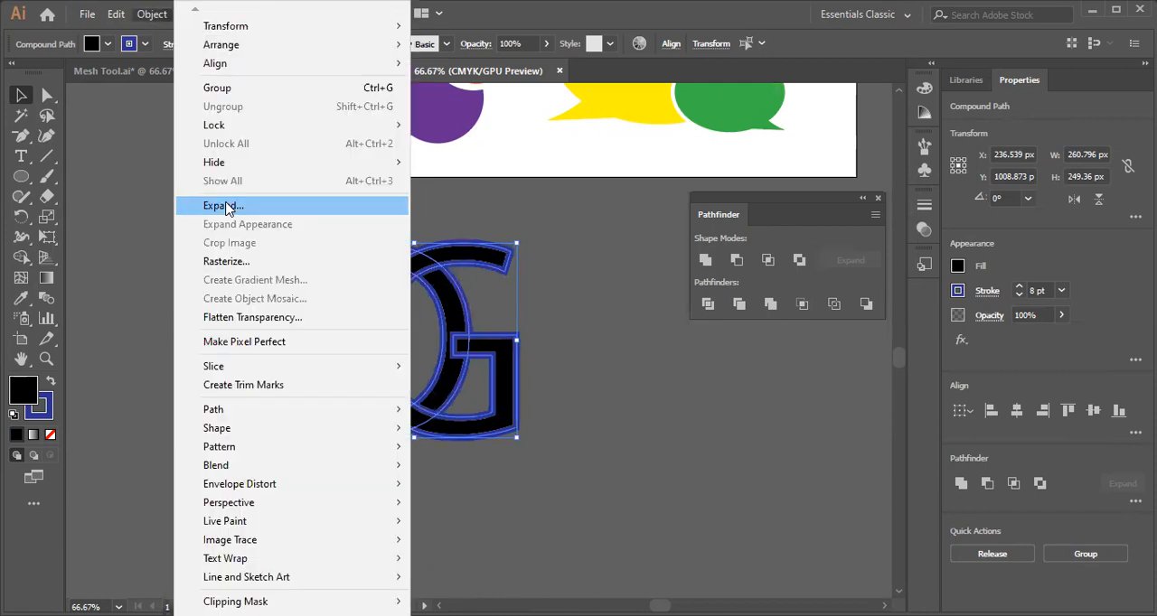
left_click(226, 207)
left_click(646, 332)
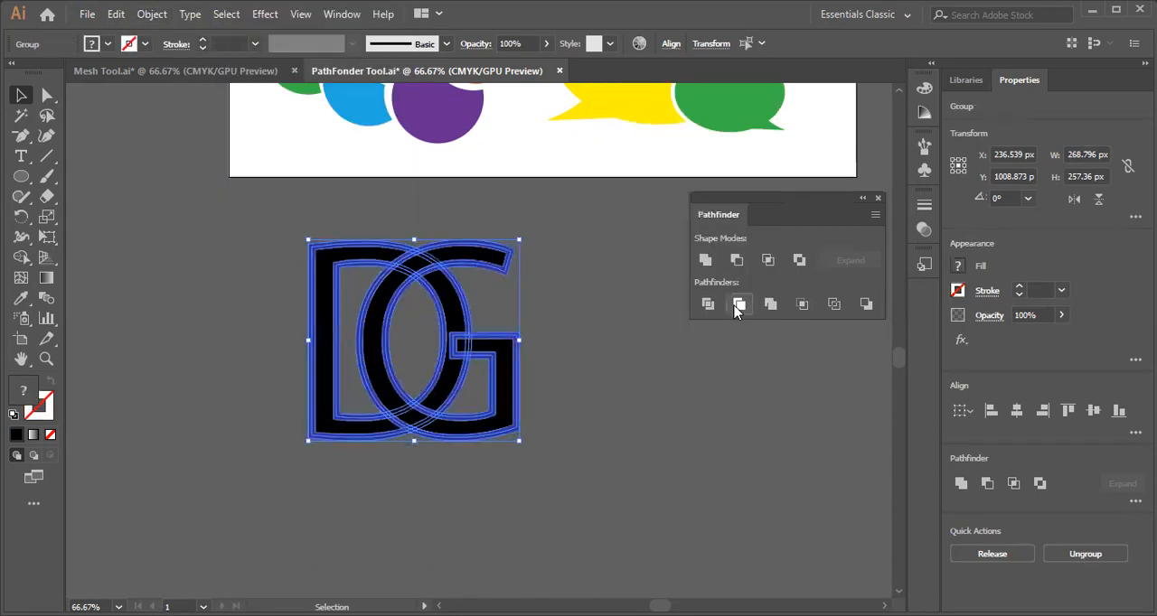
Select all the blue outline areas of the trimmed letters with the Magic Wand and delete them.
left_click(22, 116)
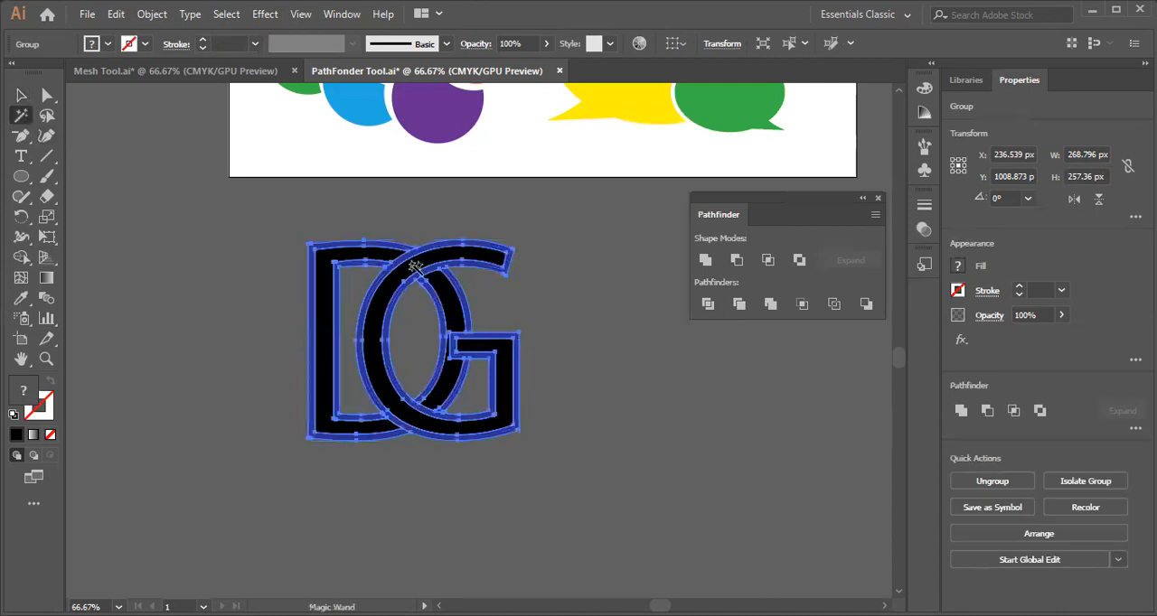
left_click(425, 249)
left_click(543, 240)
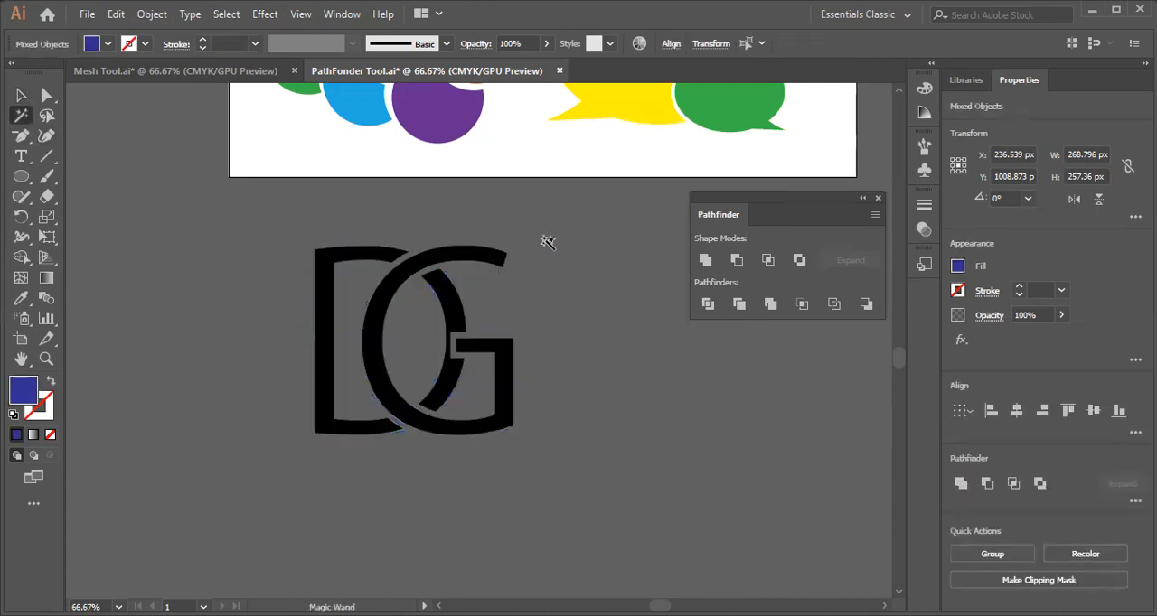
left_click(22, 95)
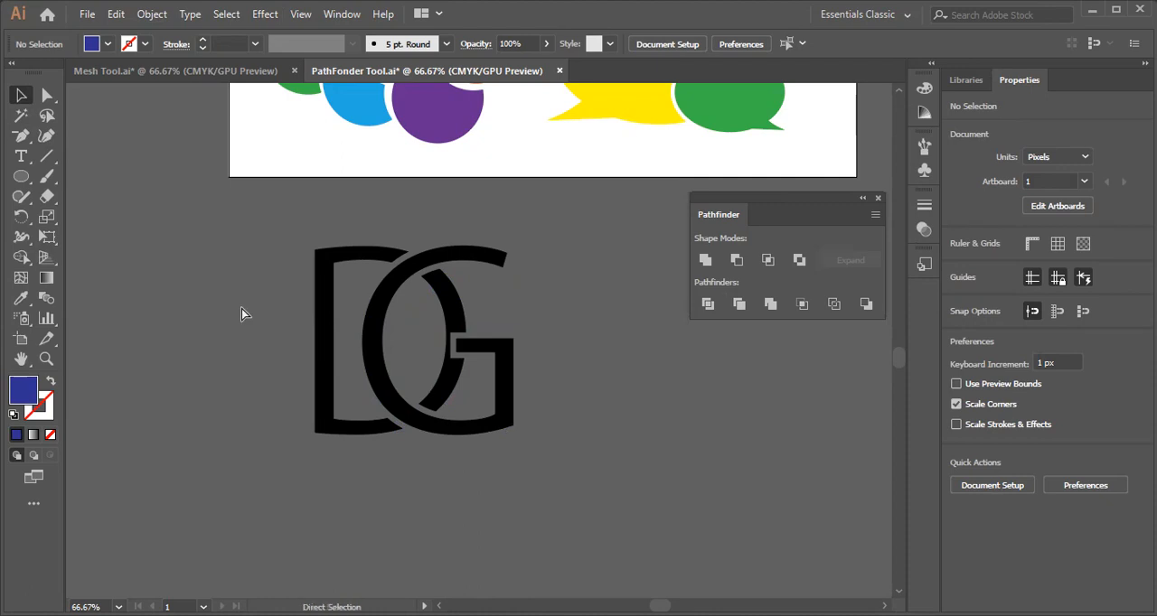
Shift the DG monogram slightly closer to the artboard and ungroup it.
key("ctrl+plus")
scroll(272, 352, "down", 3)
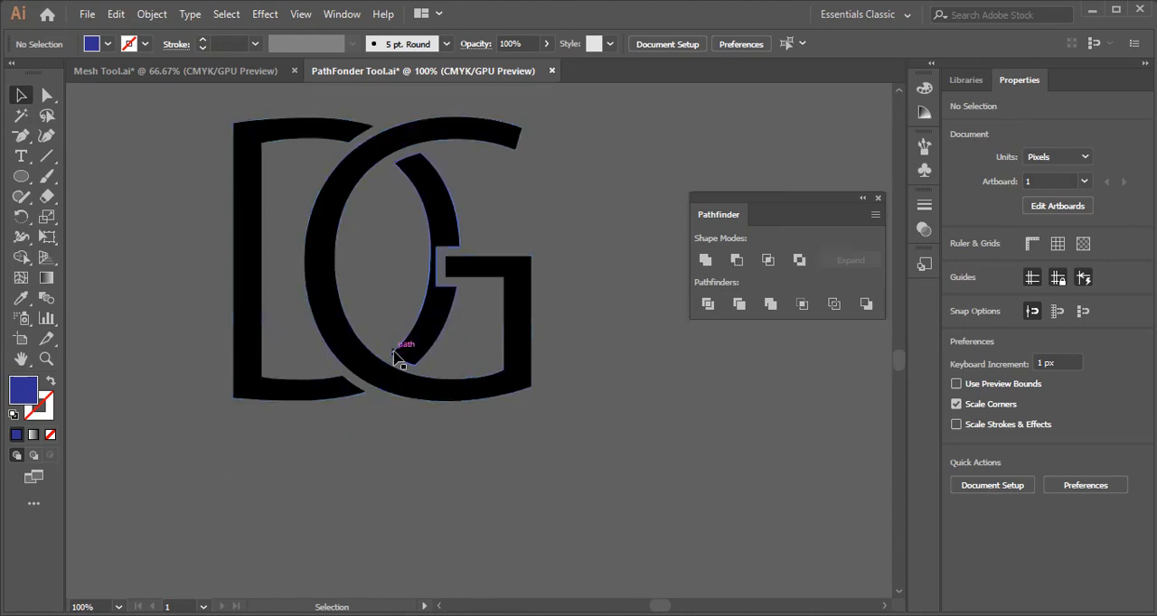
scroll(398, 361, "up", 3)
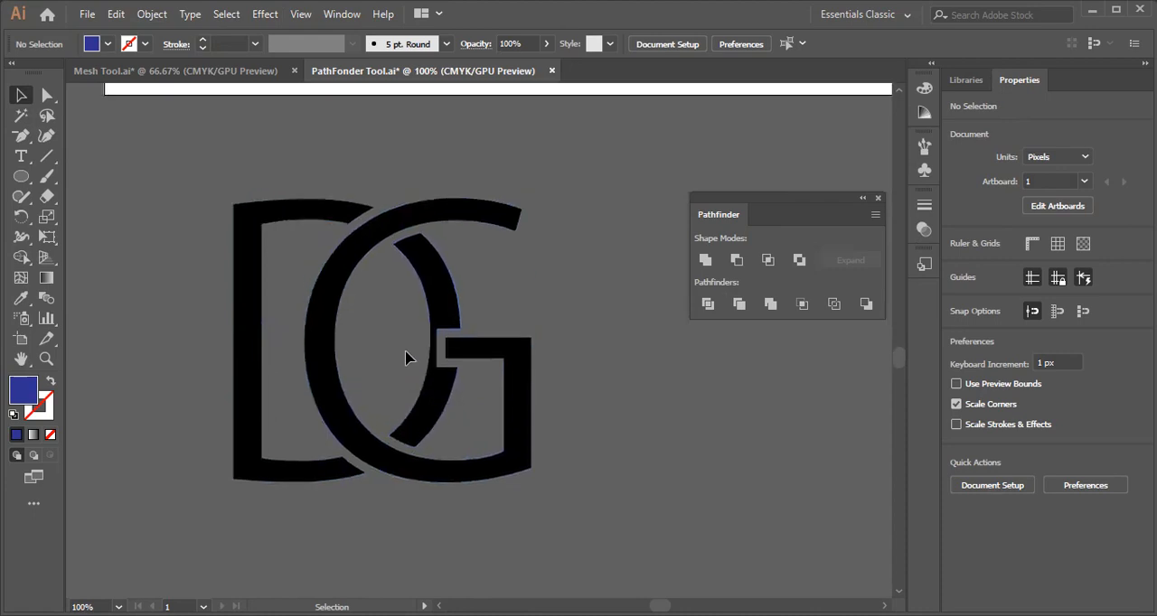
scroll(407, 358, "up", 1)
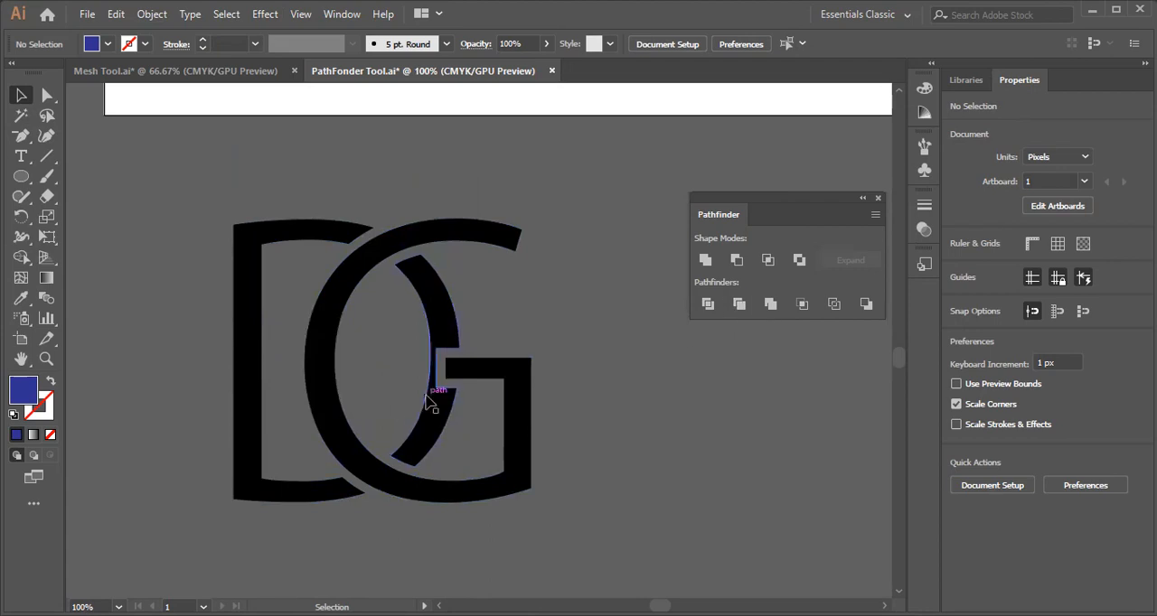
key("ctrl+minus")
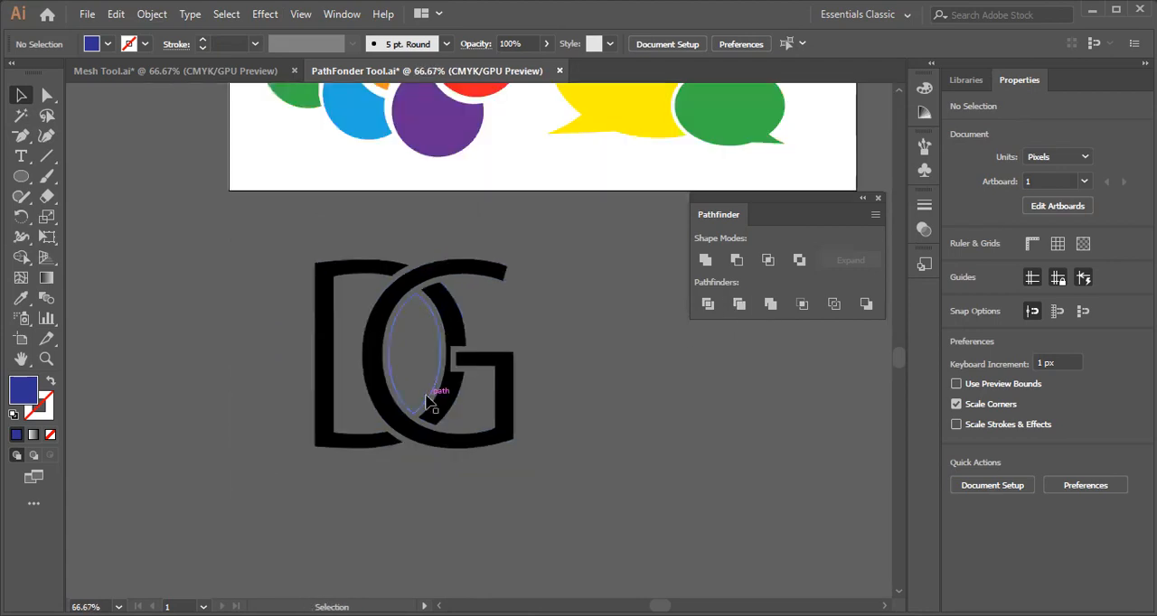
left_click_drag(439, 394, 483, 408)
left_click_drag(452, 387, 452, 387)
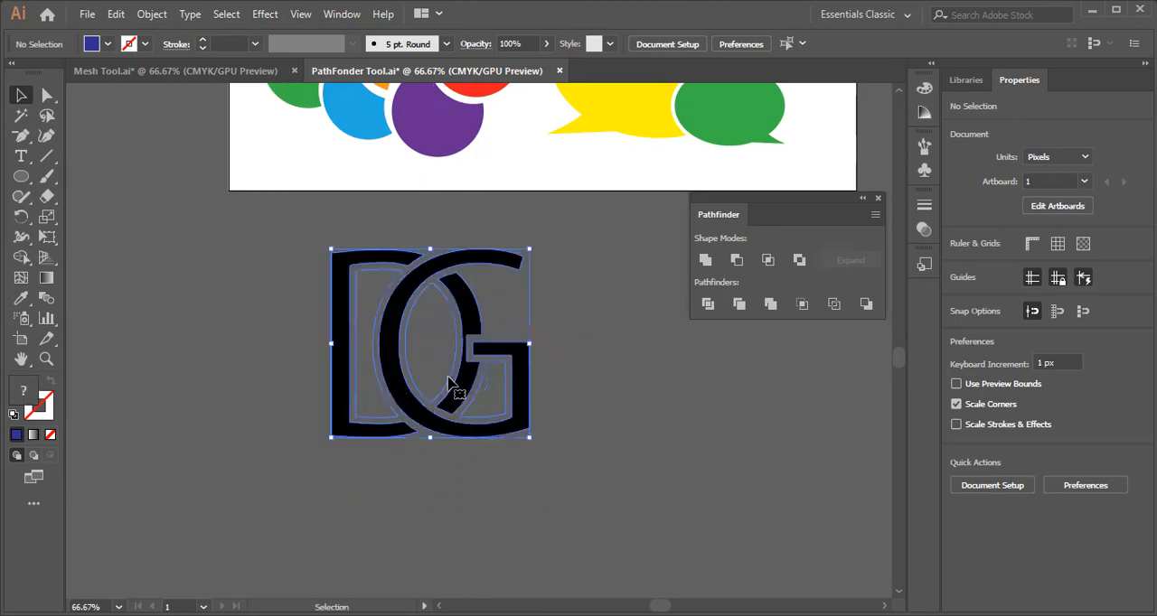
left_click(1081, 482)
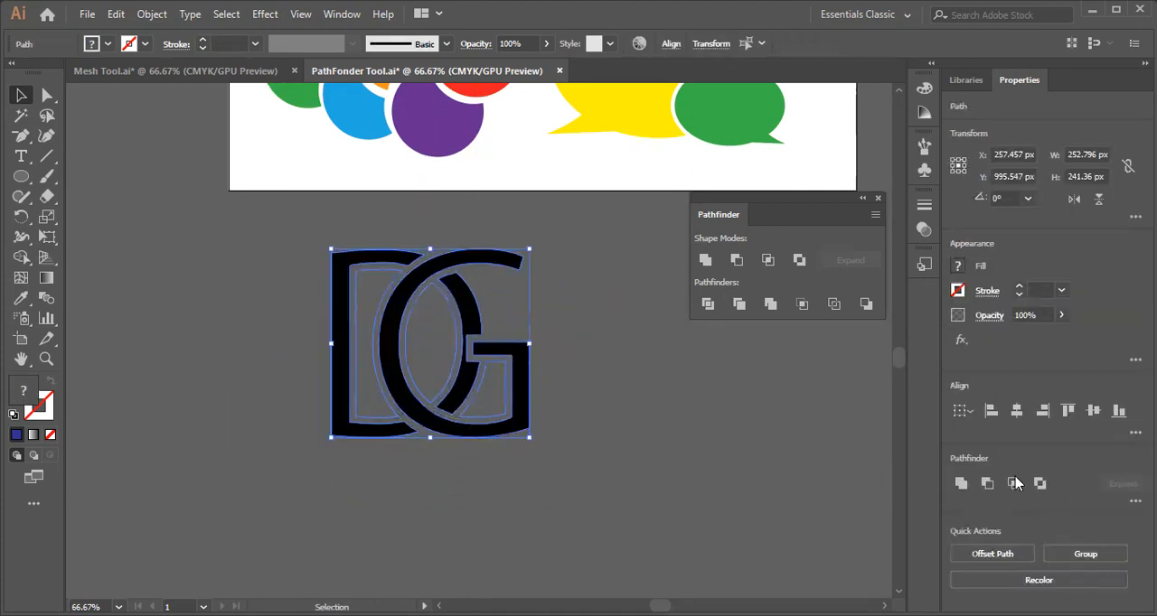
Move the leftover unfilled paths out of the openings in the DG letters and clear them away.
left_click_drag(458, 385, 642, 499)
left_click(444, 360)
key("ctrl+z")
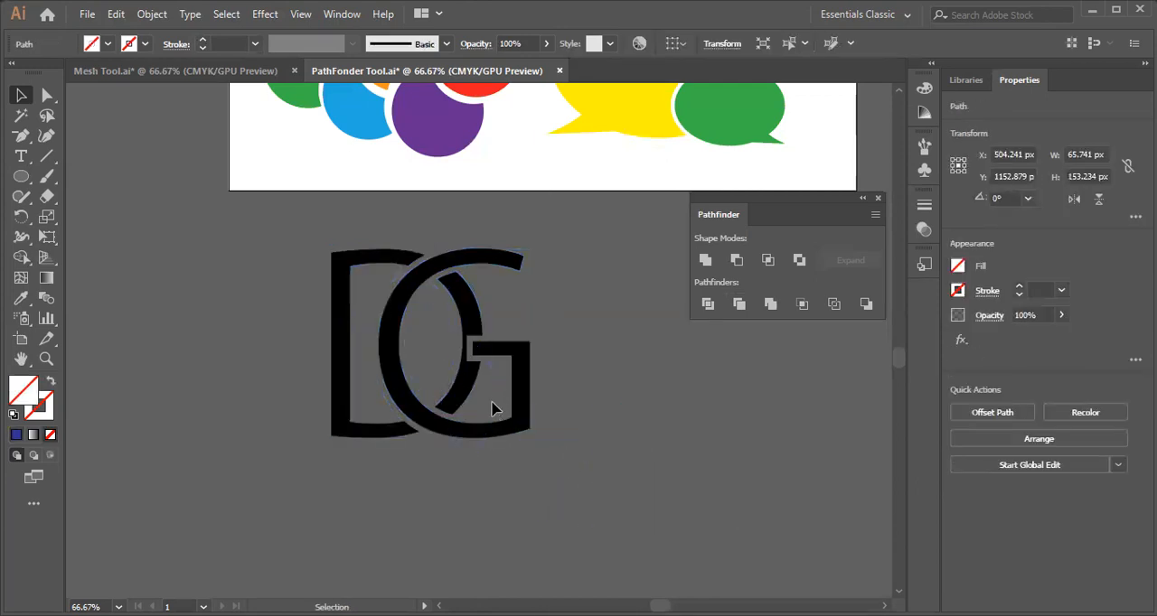
left_click(493, 408)
left_click_drag(378, 379, 152, 442)
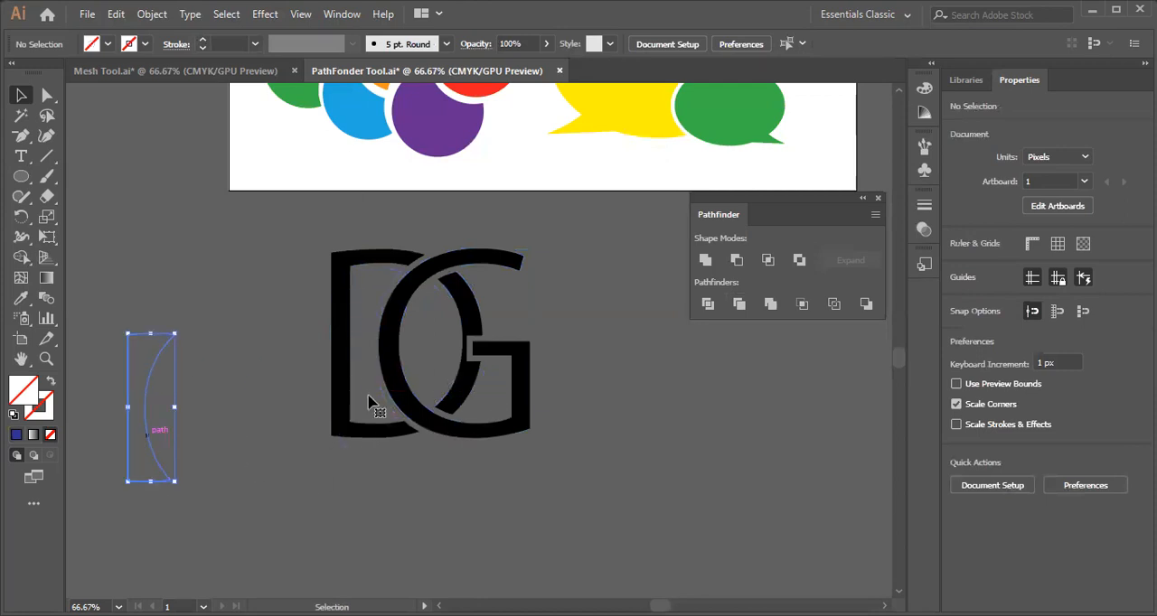
left_click(491, 403)
left_click_drag(236, 443, 104, 548)
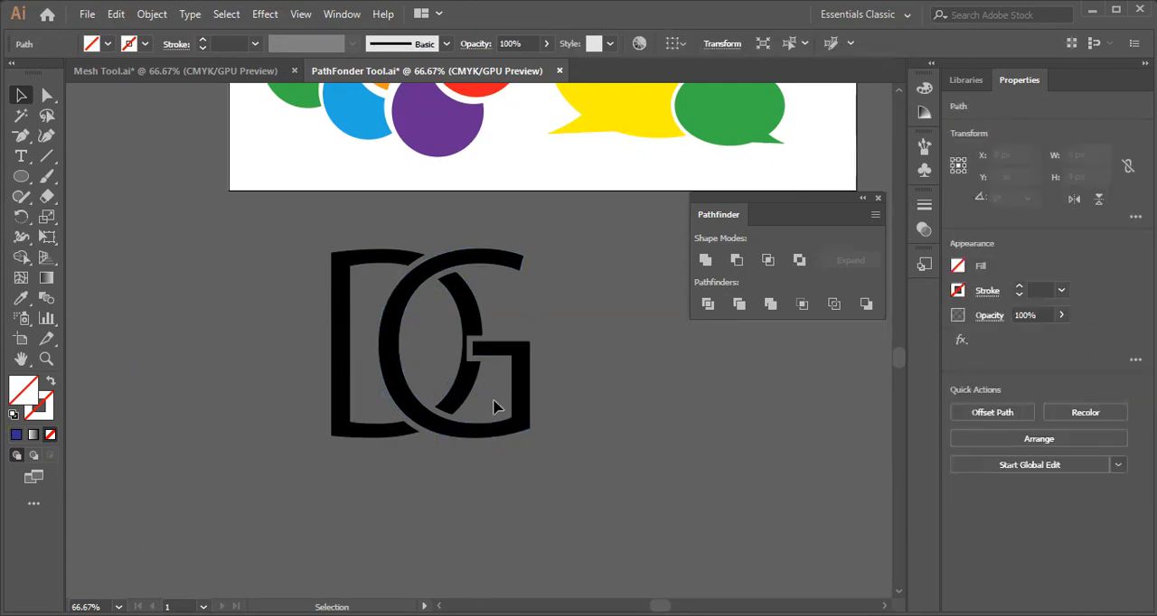
left_click(292, 343)
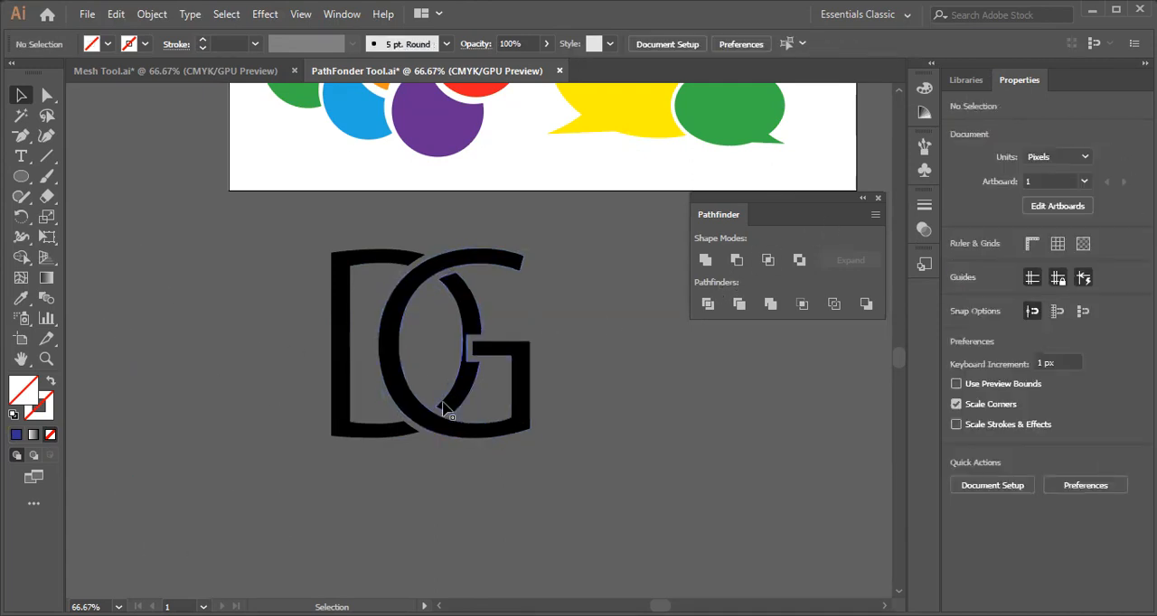
Delete the DG monogram and its leftover paths below the artboard.
scroll(632, 377, "up", 3)
scroll(710, 343, "up", 4)
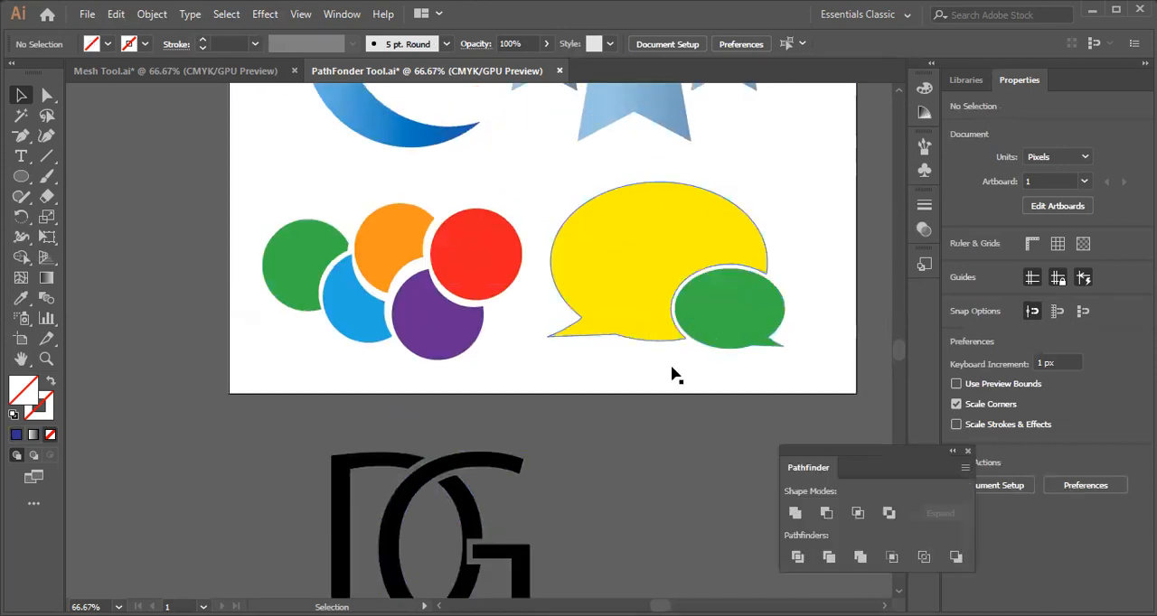
scroll(618, 539, "up", 5)
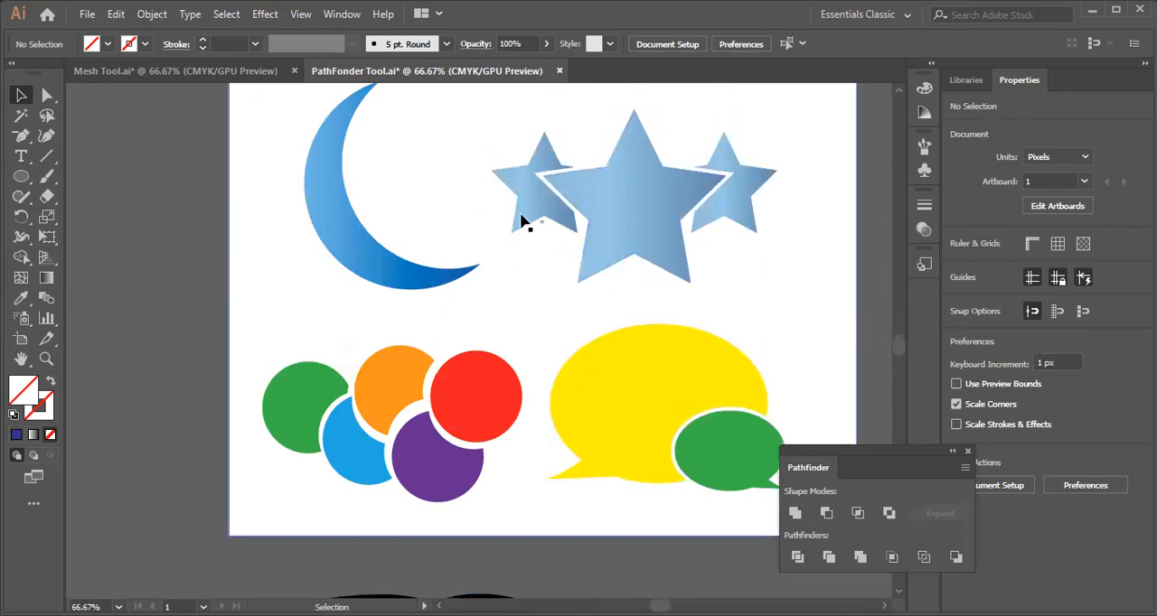
scroll(653, 386, "down", 6)
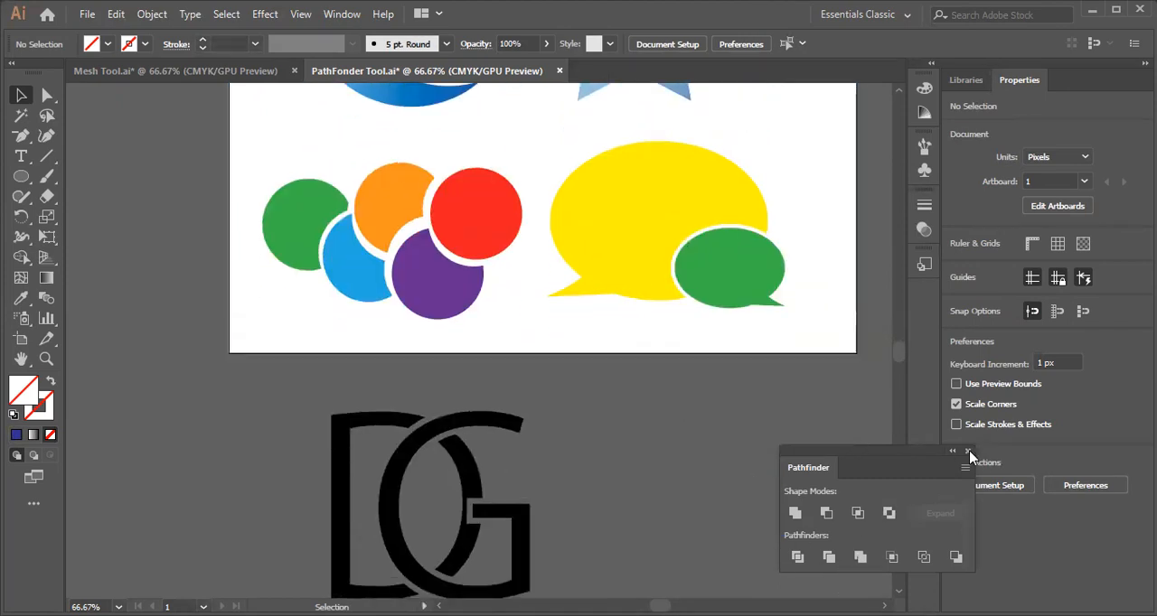
scroll(404, 438, "down", 3)
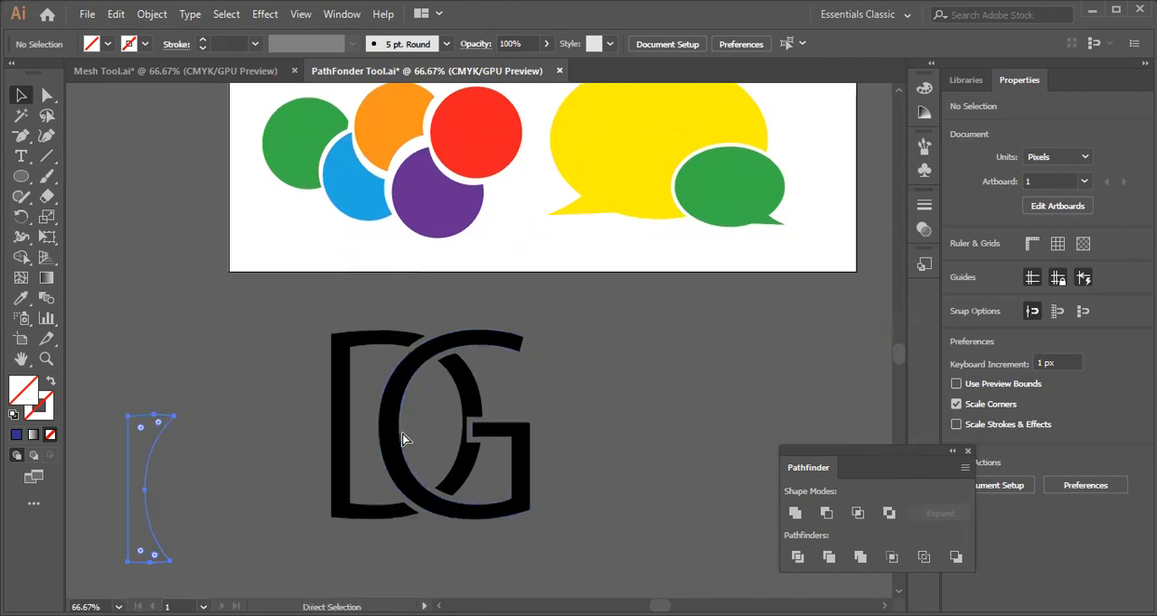
left_click(402, 434)
key("Delete")
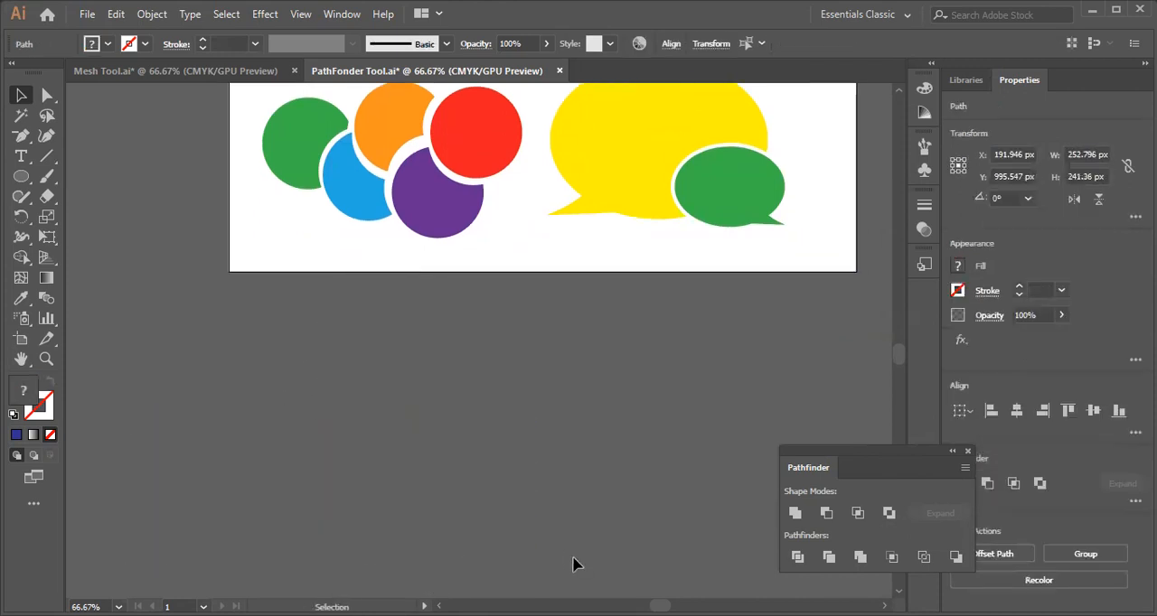
left_click(20, 157)
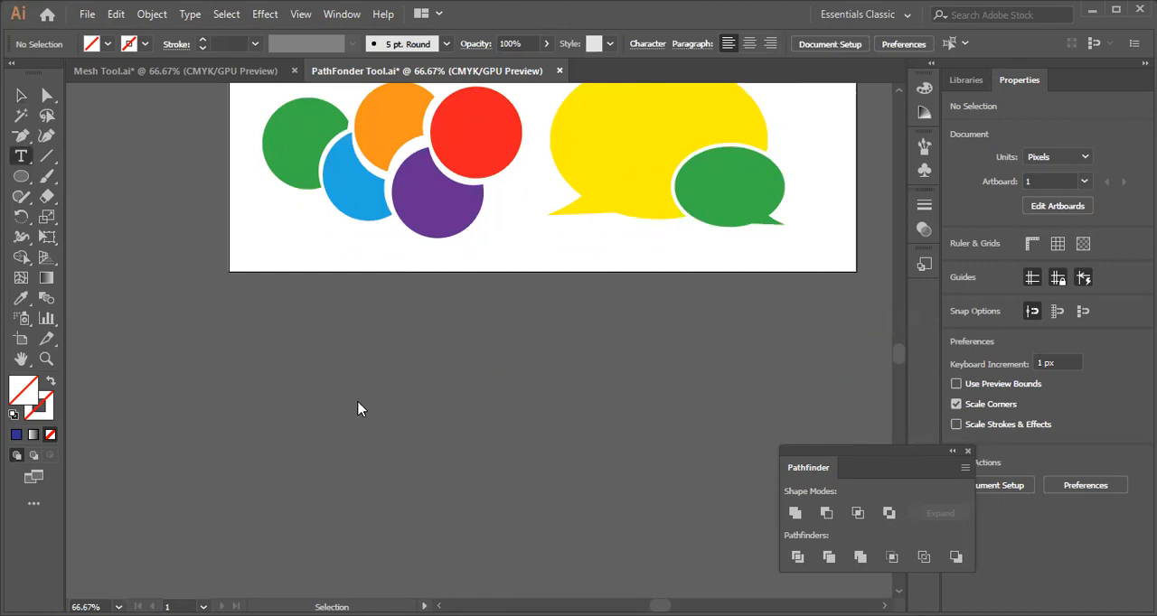
left_click(364, 372)
key("BackSpace")
type("DG")
left_click(21, 95)
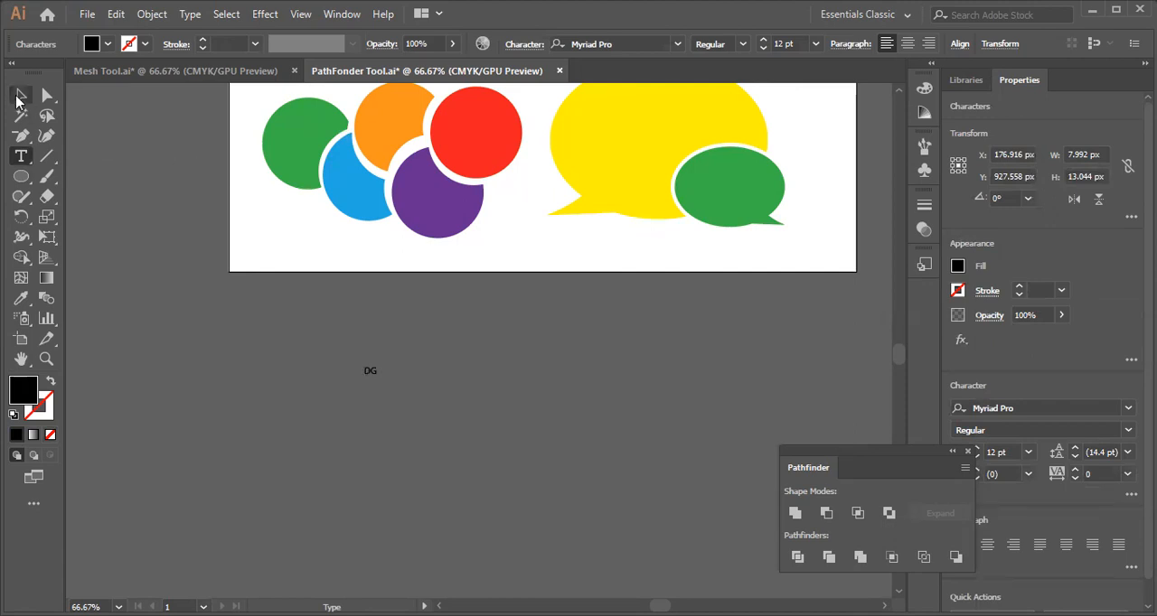
left_click_drag(377, 380, 549, 519)
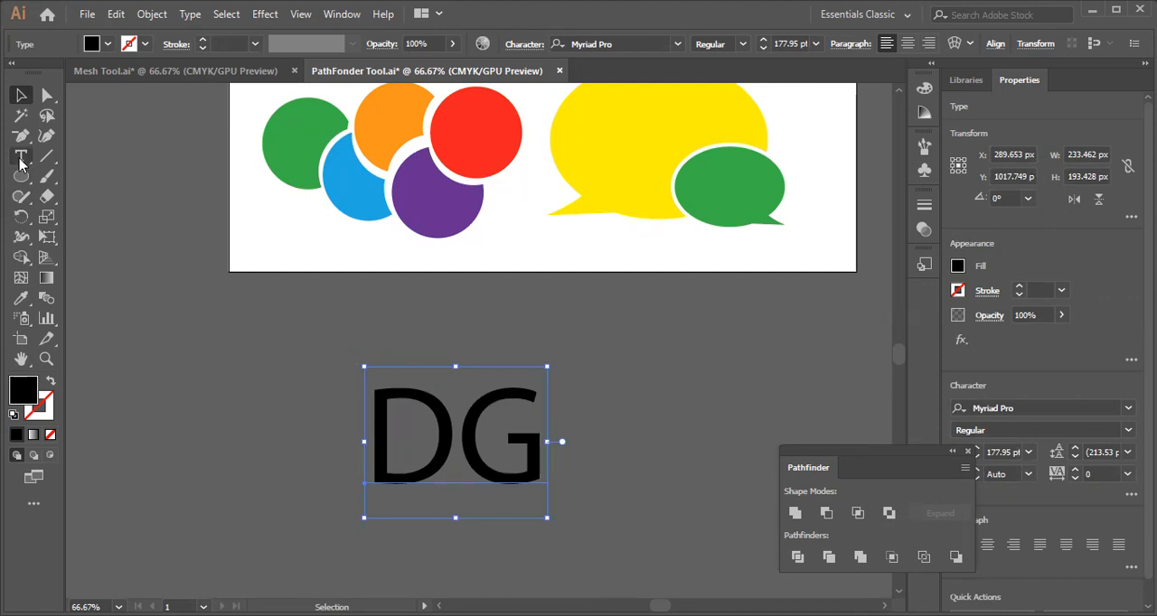
key("Delete")
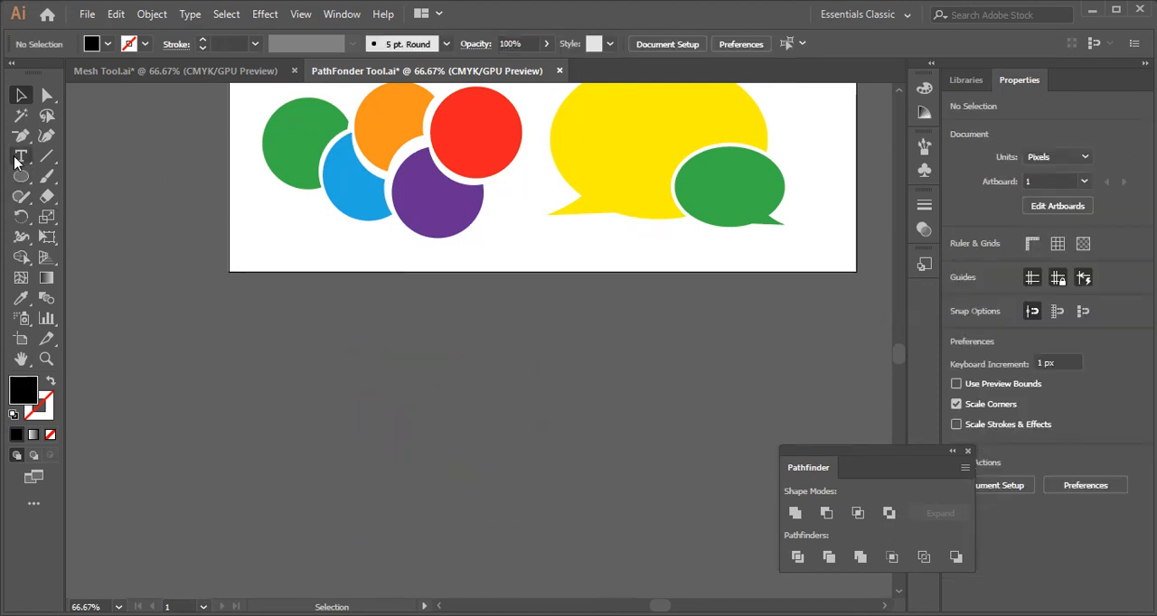
Add the text LV in the empty area below the artboard and scale it up to about 353 pt.
left_click(20, 155)
left_click(421, 395)
key("BackSpace")
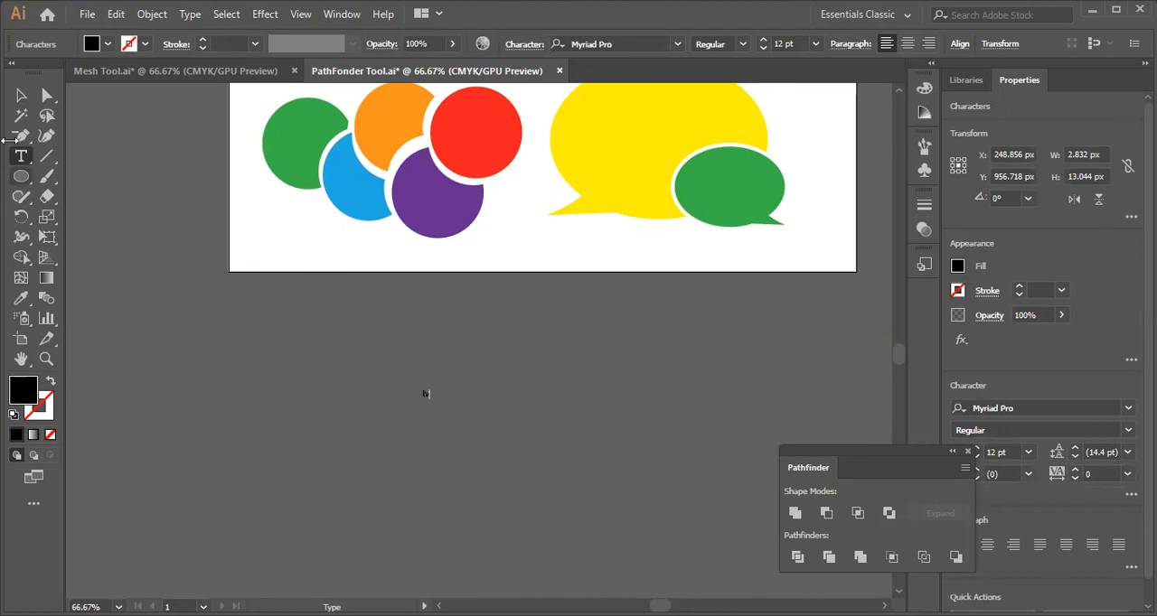
type("LV")
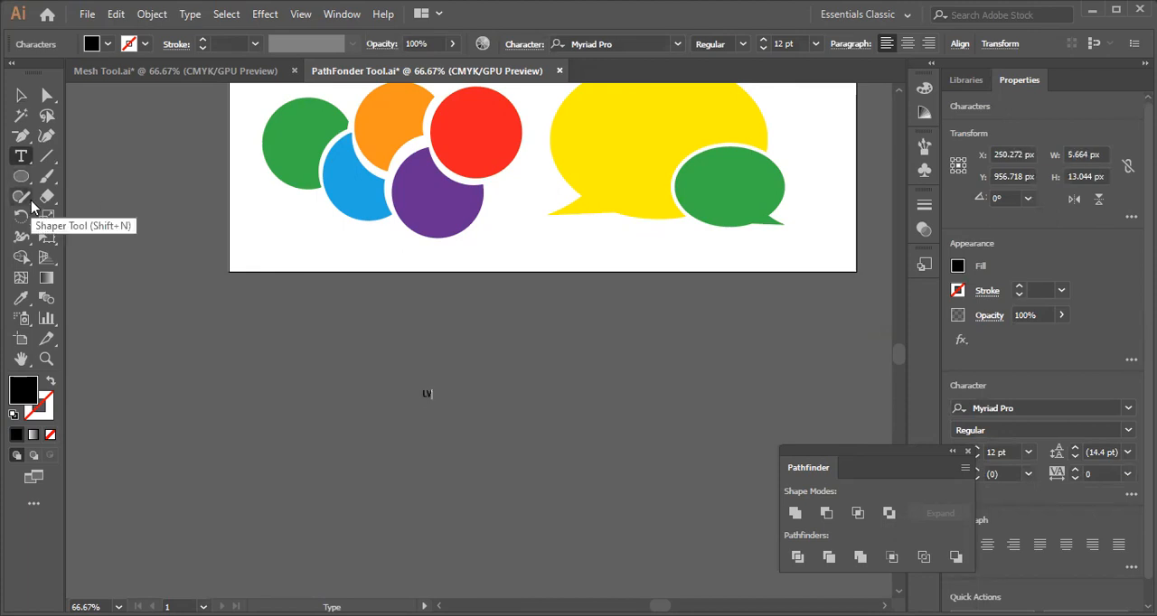
left_click(24, 98)
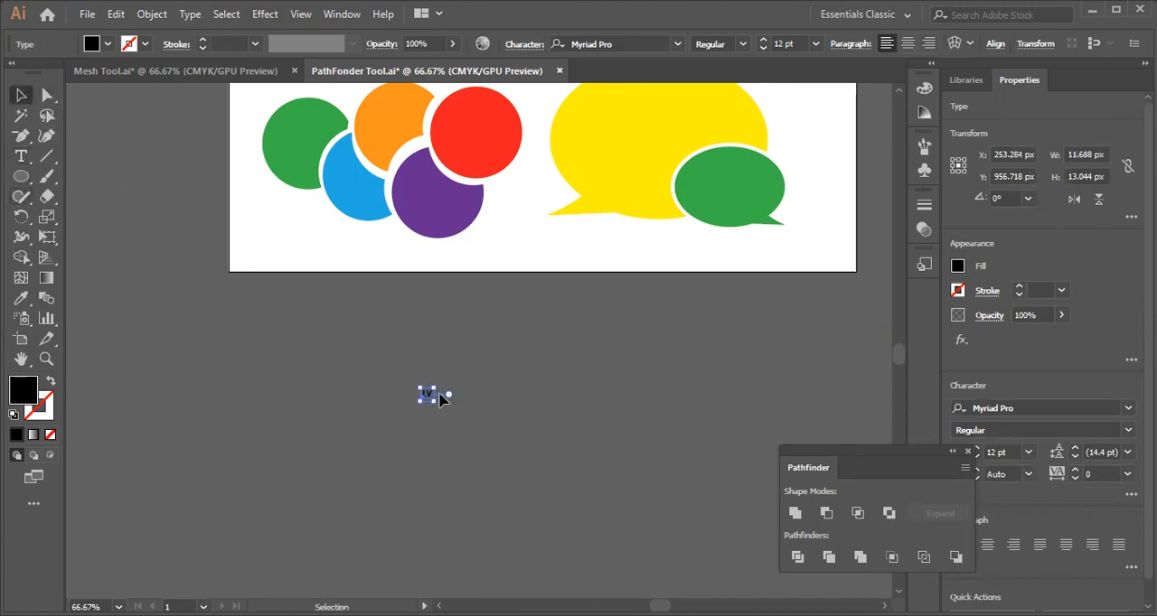
left_click_drag(434, 402, 496, 535)
left_click_drag(433, 433, 393, 353)
left_click_drag(454, 465, 596, 579)
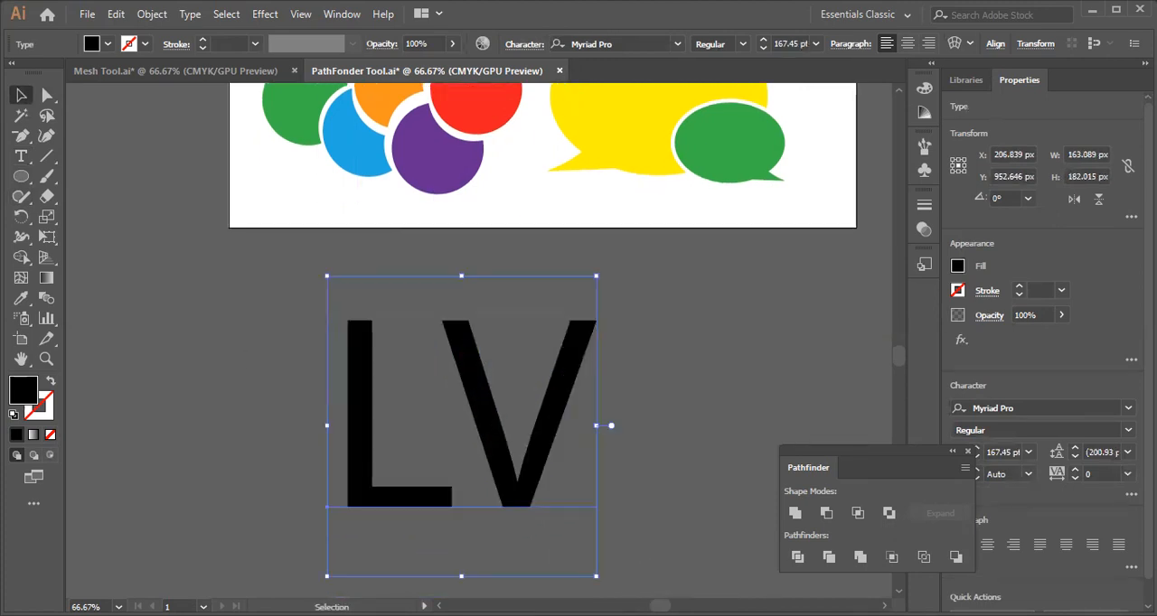
Change the font of the letter V to ALS Script.
left_click(16, 158)
left_click_drag(496, 478, 582, 452)
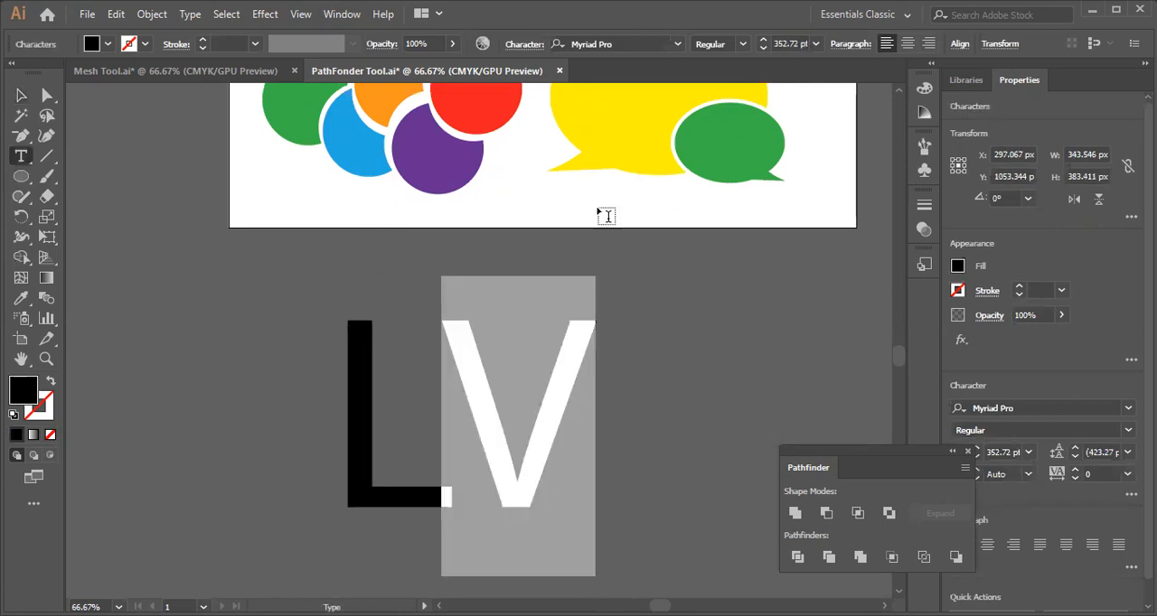
left_click(677, 46)
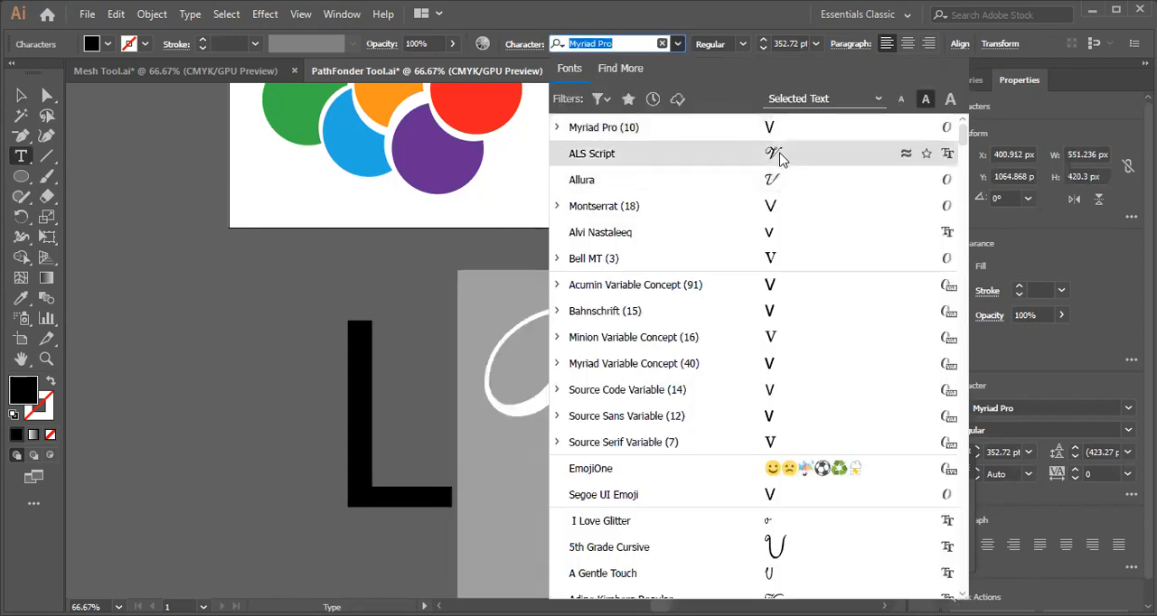
left_click(779, 159)
key("Escape")
Convert the LV text to outlines and ungroup the letters.
right_click(531, 400)
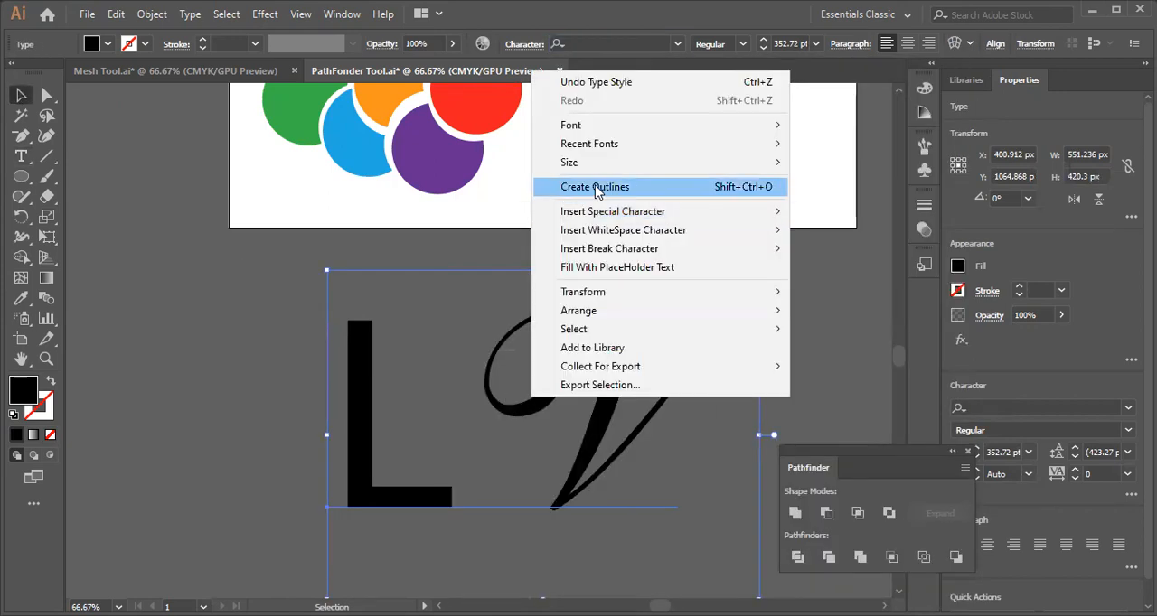
left_click(595, 187)
right_click(533, 416)
left_click(576, 264)
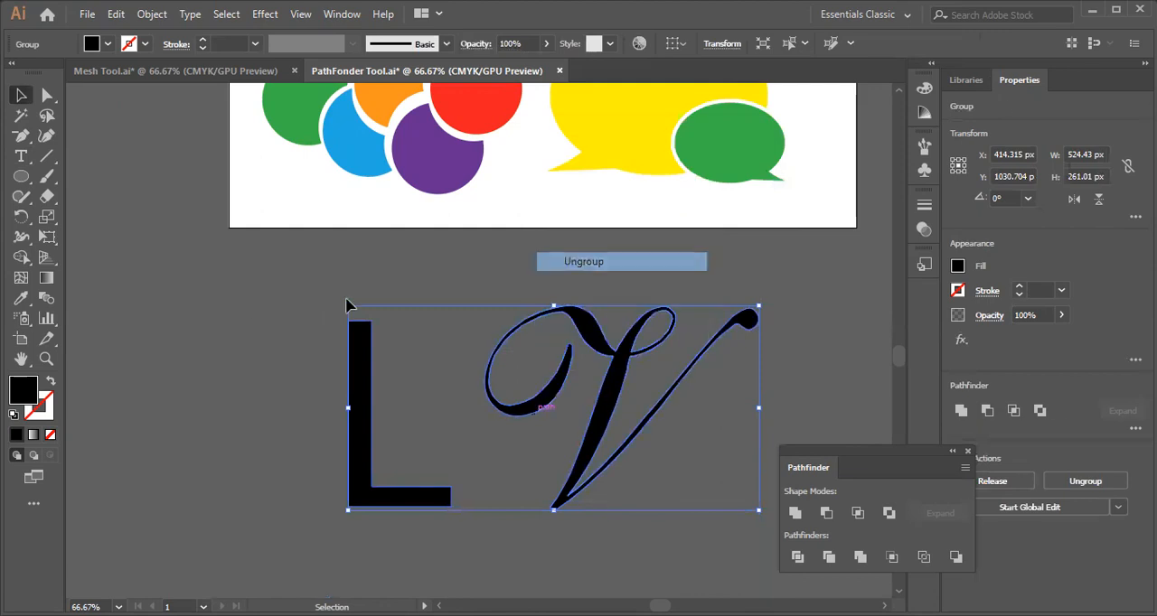
Move the script V over the L so that the two letters overlap.
left_click(609, 478)
scroll(578, 416, "down", 2)
left_click_drag(551, 413, 352, 461)
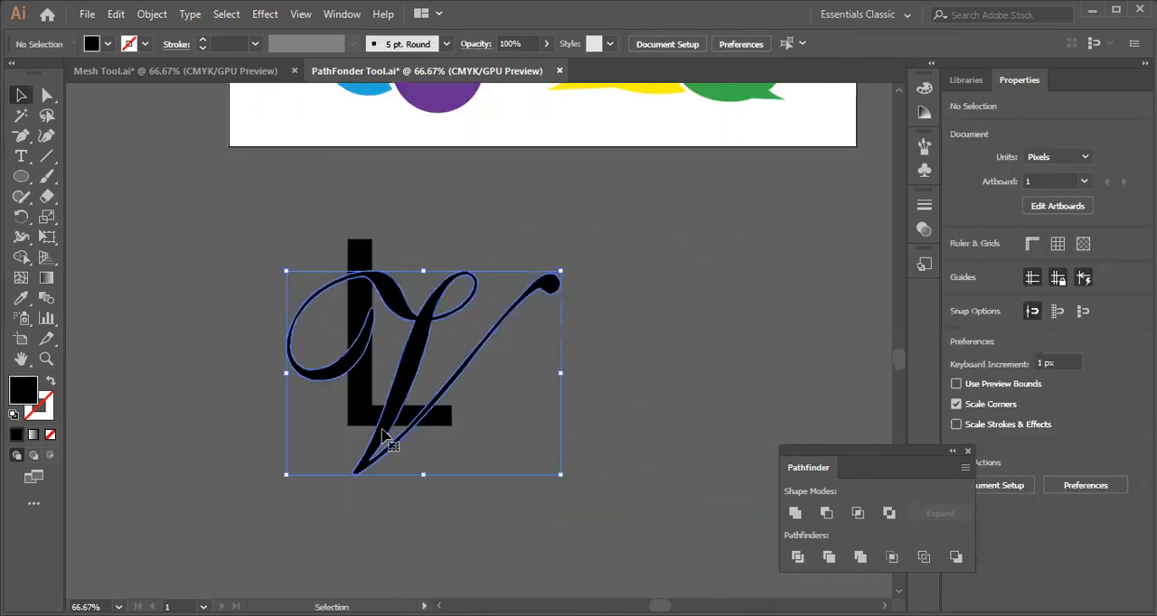
Scale the letter L up proportionally from its centre so it stands taller behind the script V.
left_click(344, 207)
left_click(372, 255)
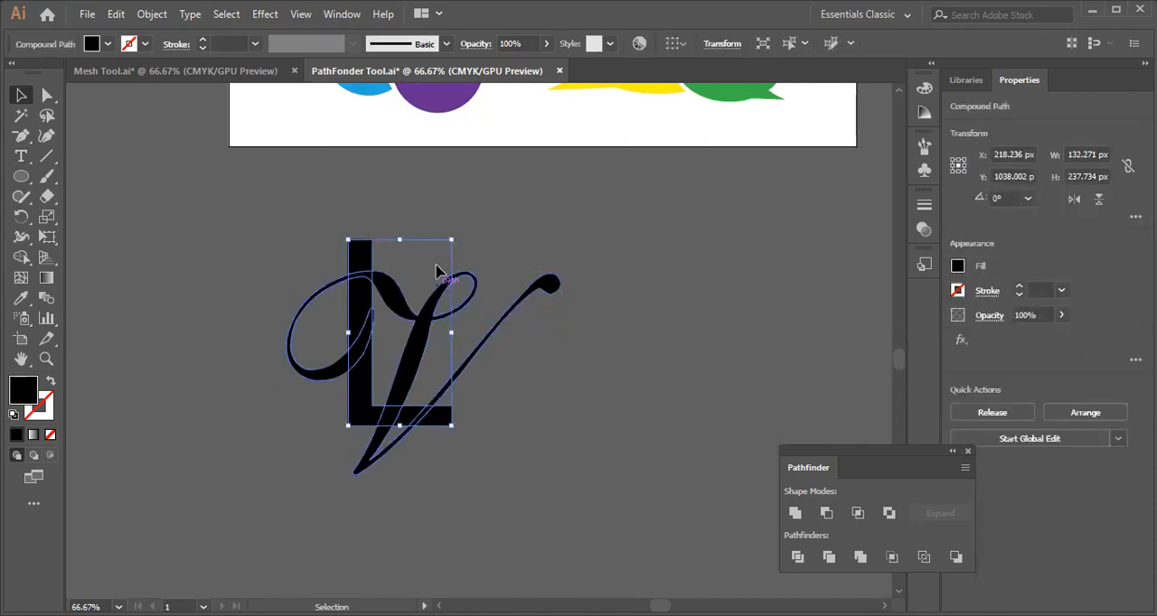
left_click_drag(452, 241, 474, 212)
left_click(230, 262)
left_click(312, 289)
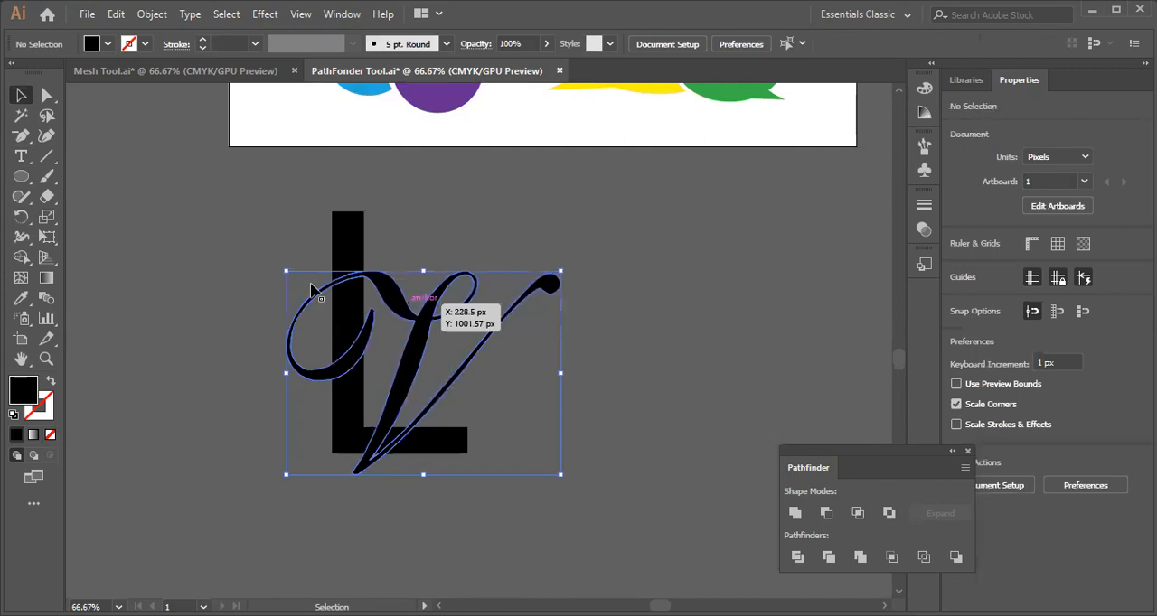
Select both letters and apply a teal stroke to them.
left_click_drag(244, 221, 487, 517)
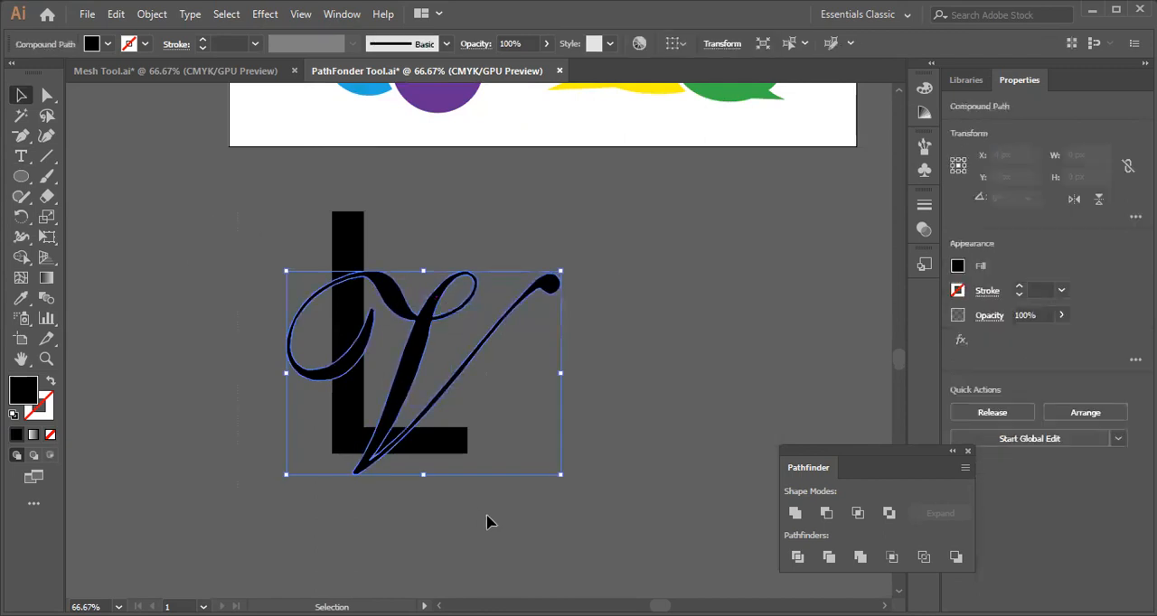
left_click(146, 45)
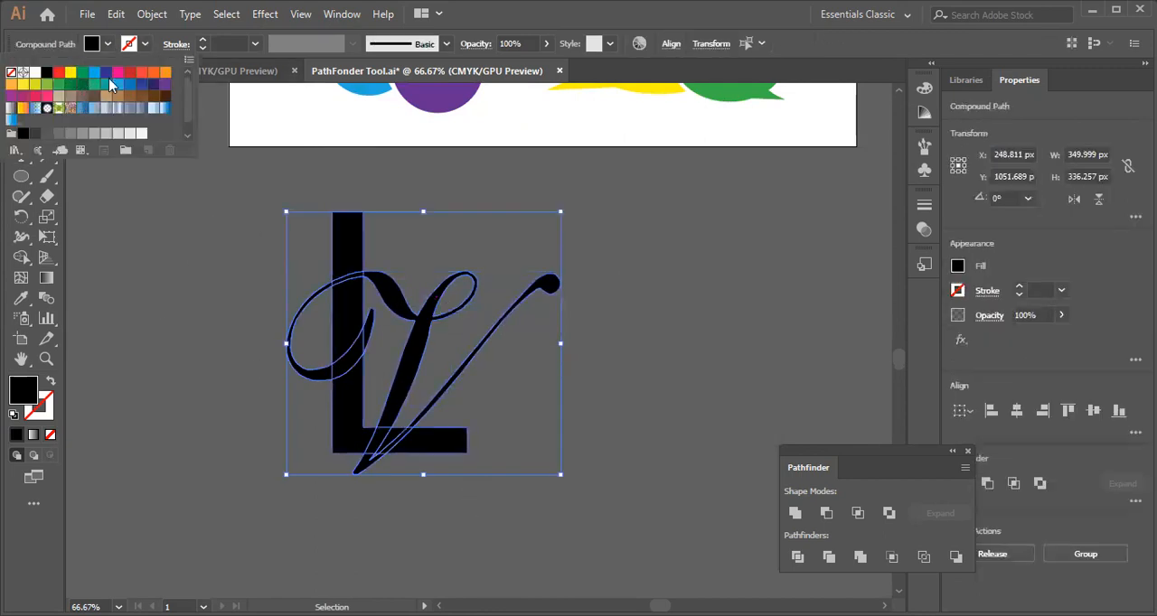
left_click(107, 86)
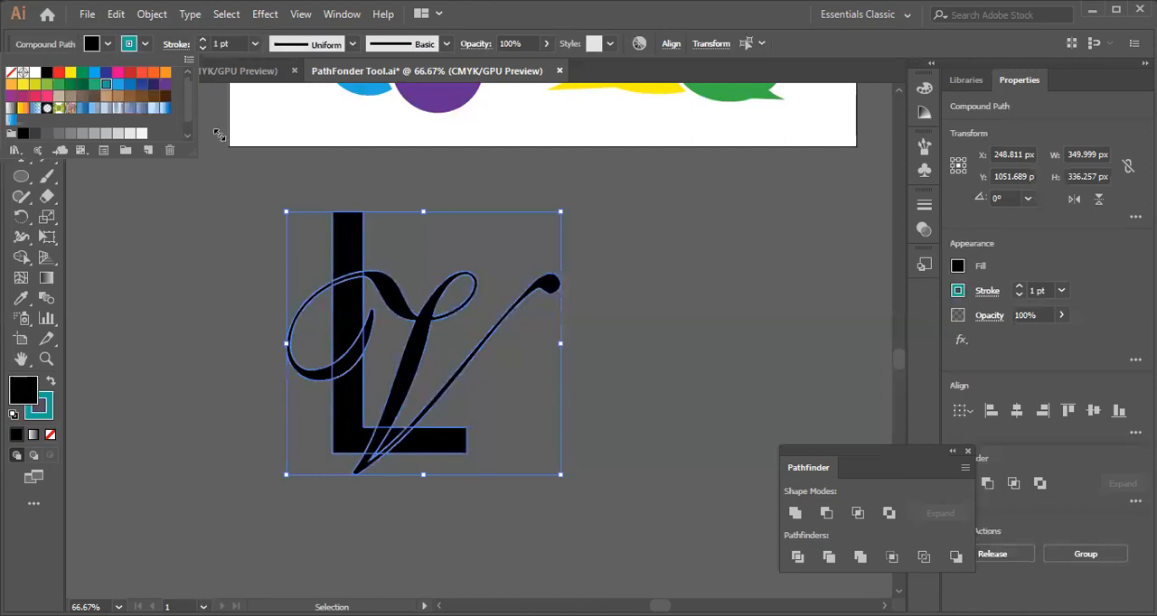
Set the stroke weight of both letters to 7 pt and expand their fills and strokes.
left_click(255, 46)
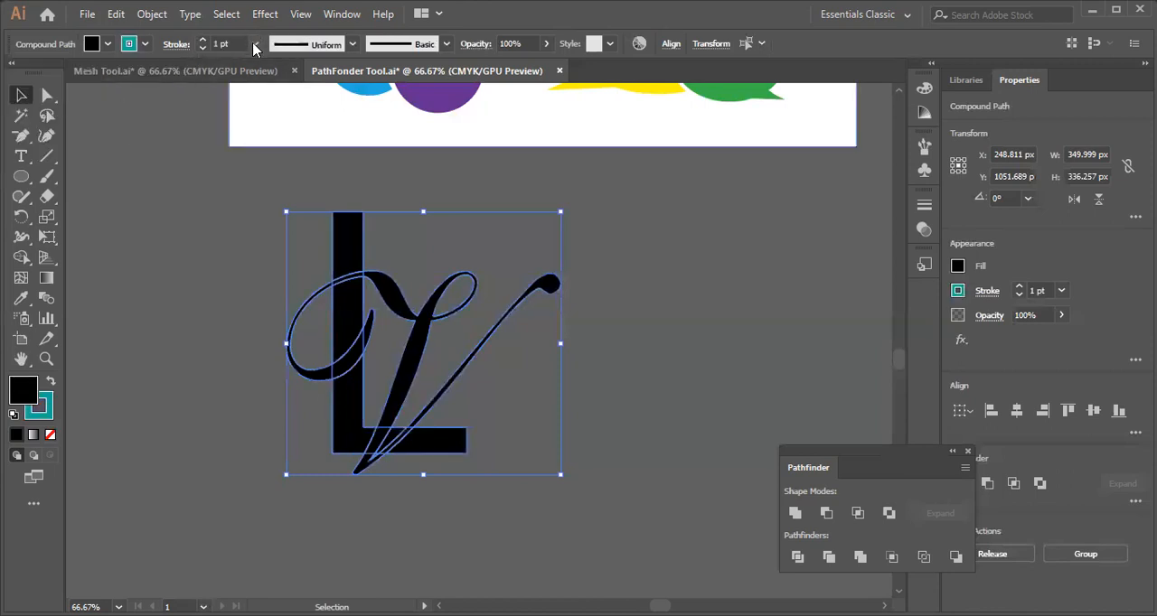
left_click(255, 44)
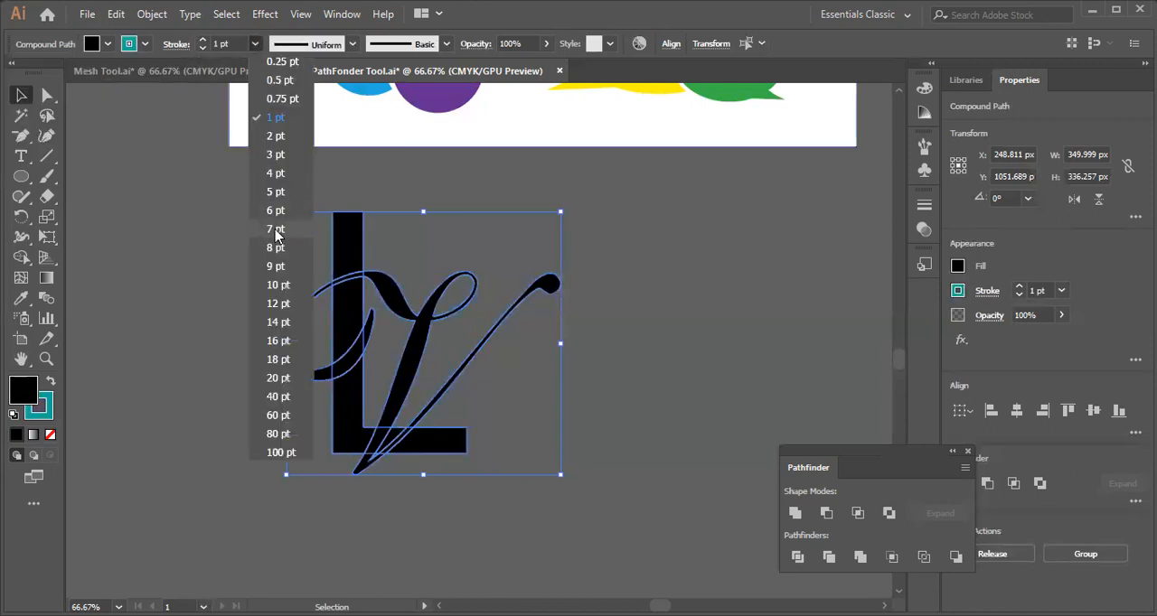
left_click(276, 230)
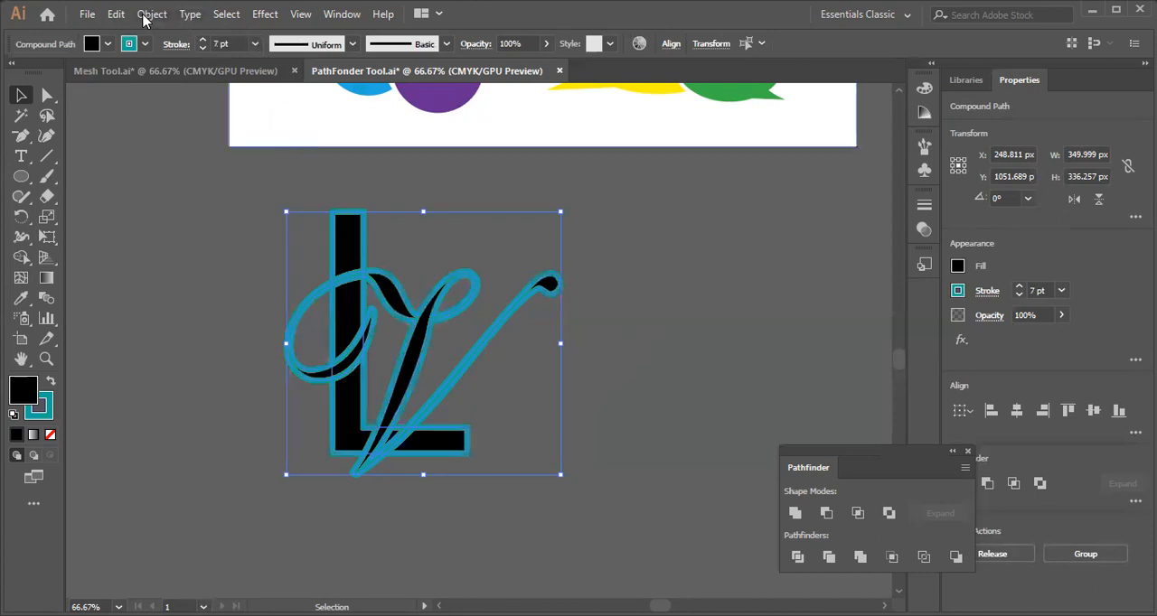
left_click(240, 212)
left_click(649, 334)
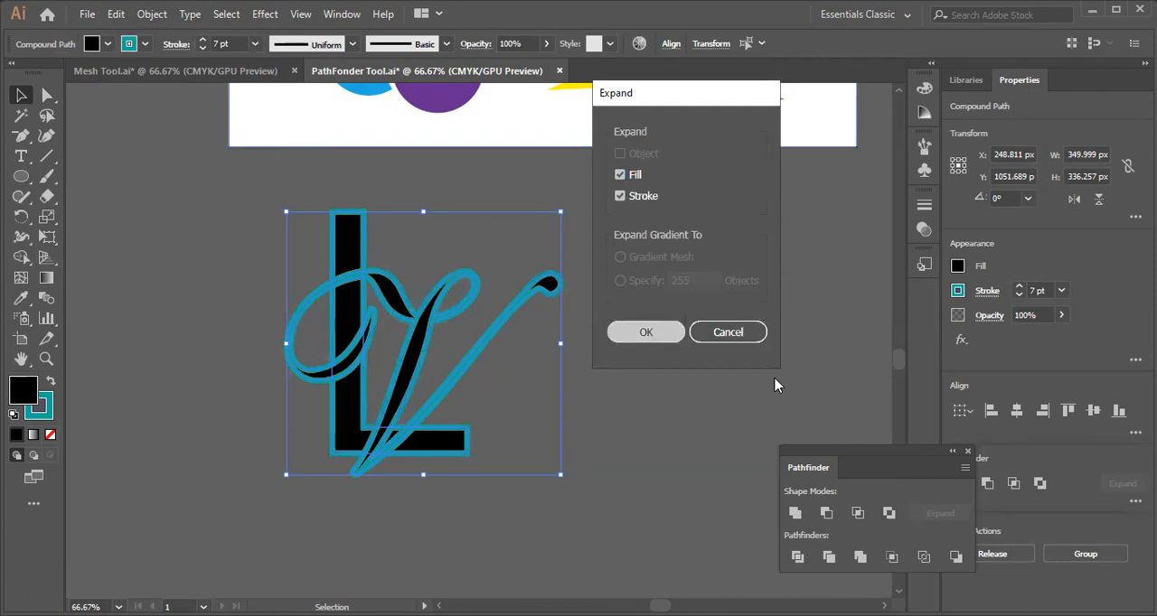
Select all teal outline areas with the Magic Wand and delete them.
left_click(21, 117)
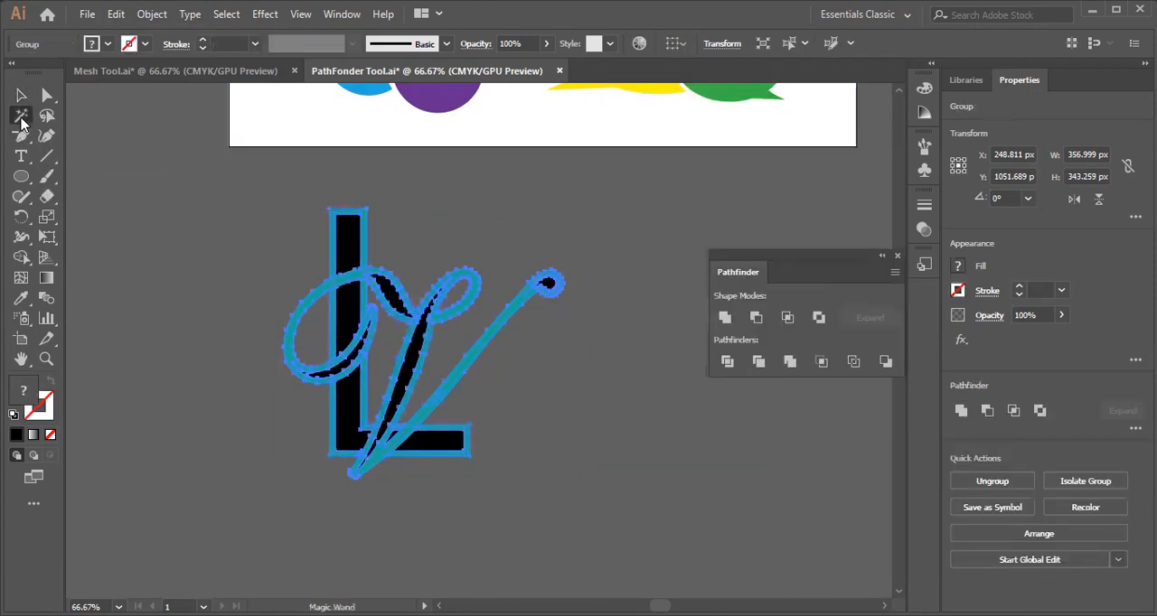
left_click(368, 215)
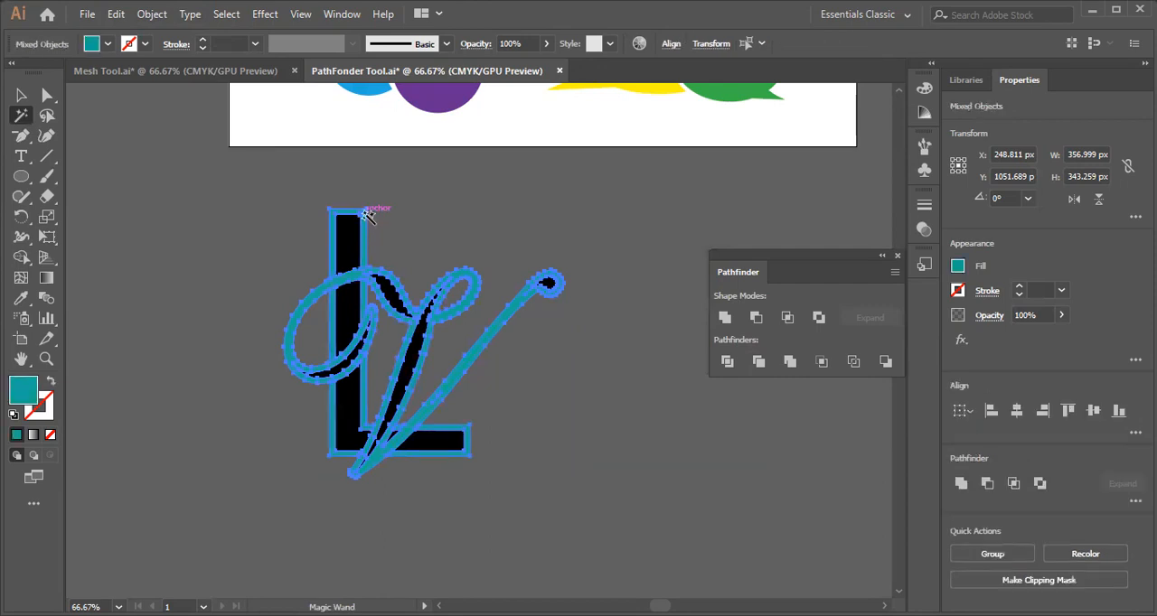
key("Delete")
Undo the teal deletion, the expansion and the 7 pt stroke weight on the LV letters.
key("ctrl+z")
key("ctrl+1")
key("ctrl+8")
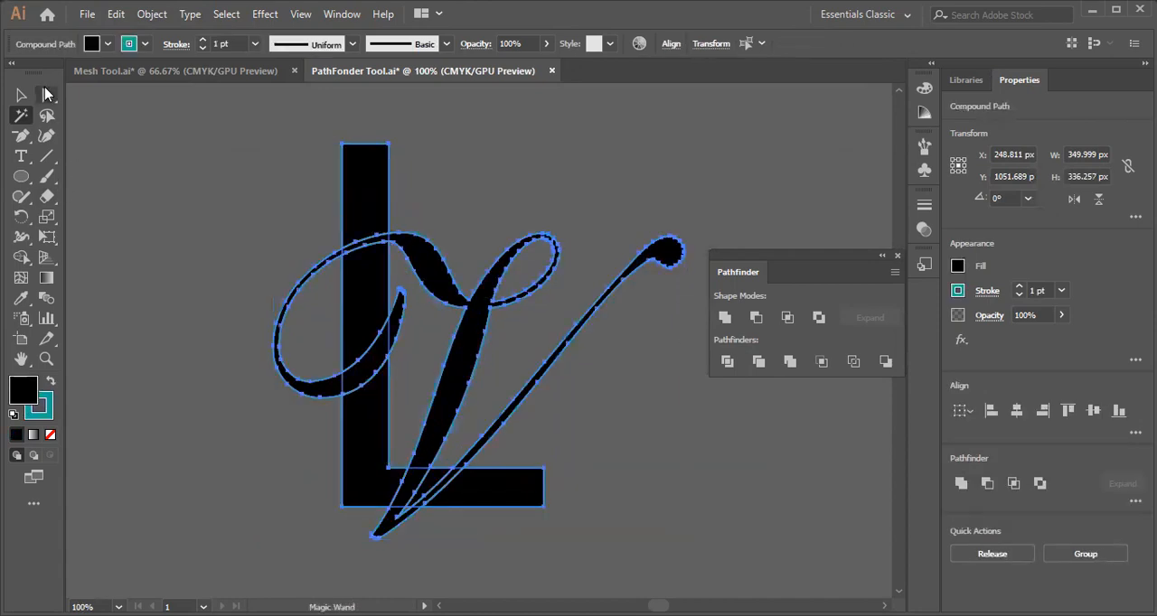
Try a 4 pt stroke on both letters, and reduce the weight to 3 pt.
left_click(254, 44)
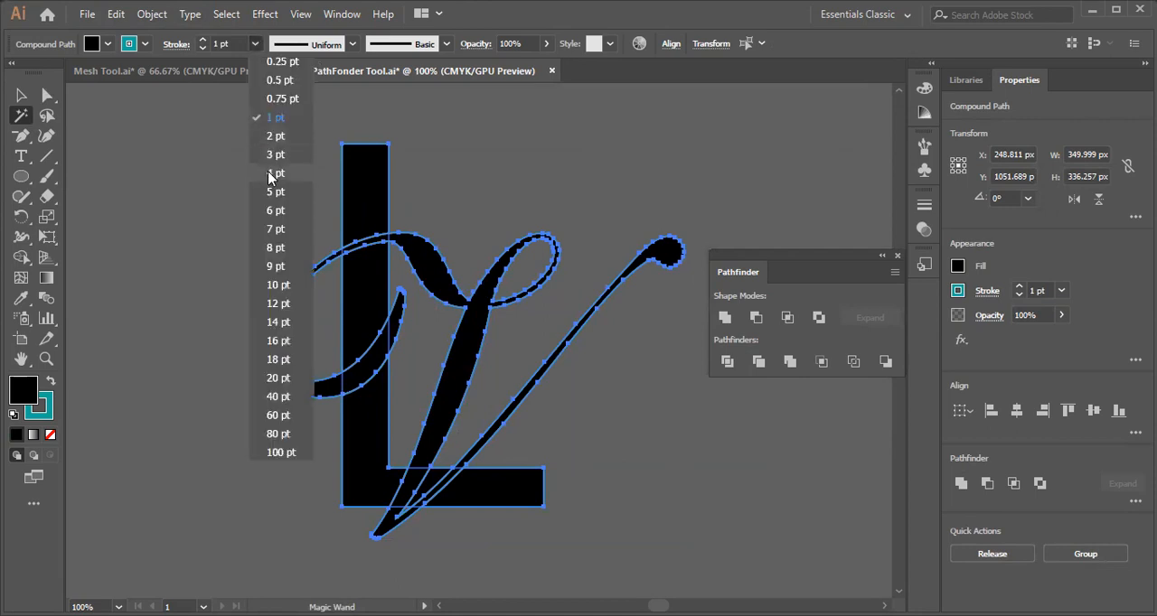
left_click(274, 173)
key("ctrl+plus")
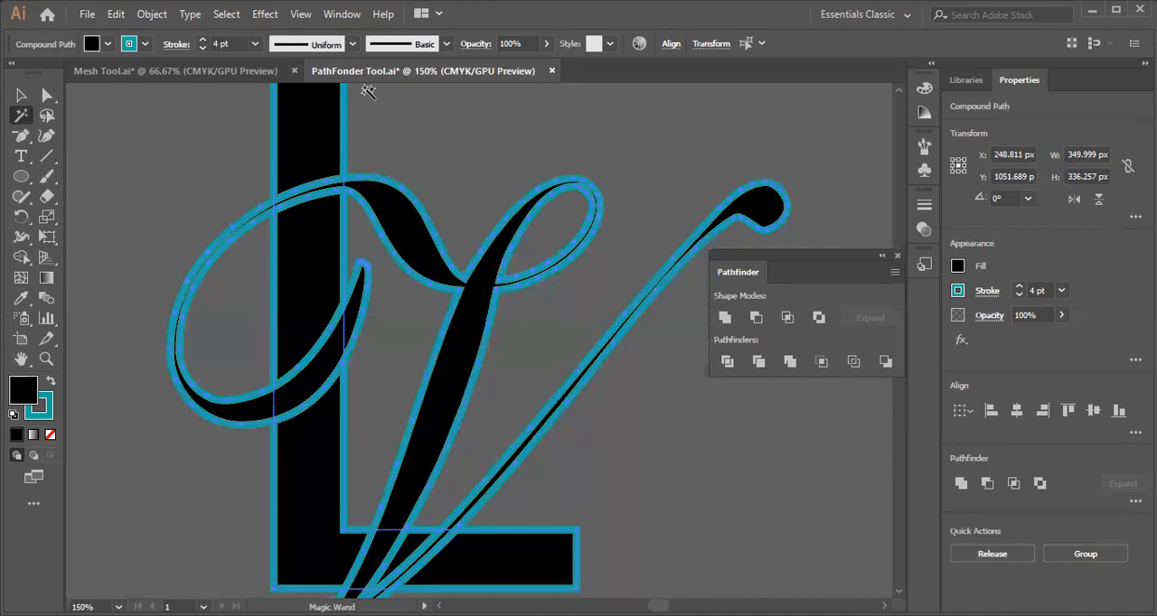
left_click(257, 43)
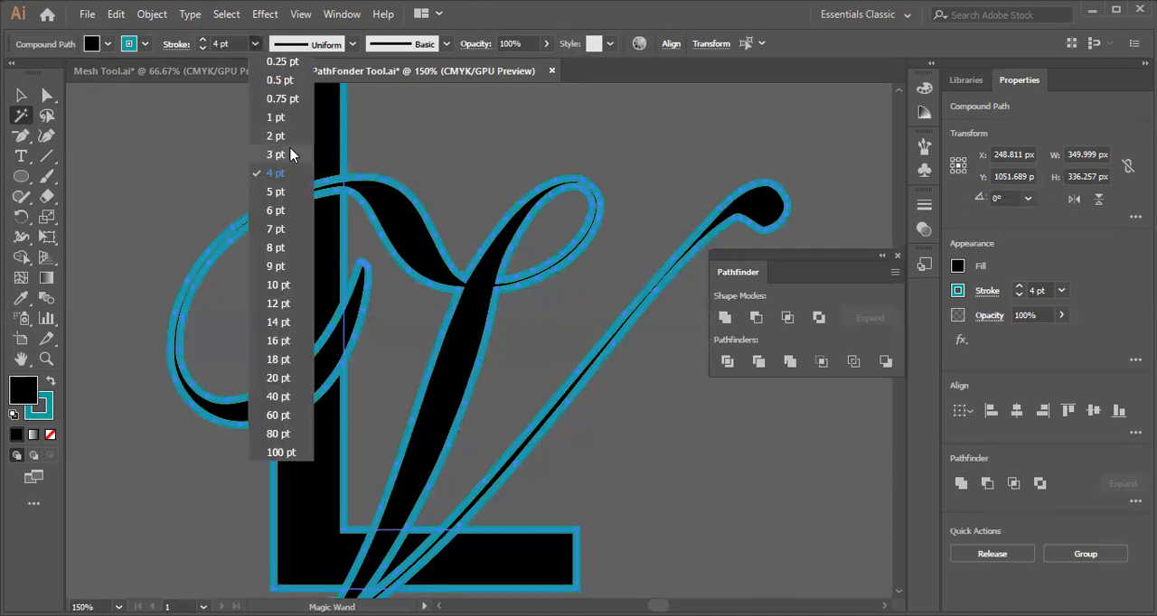
left_click(275, 155)
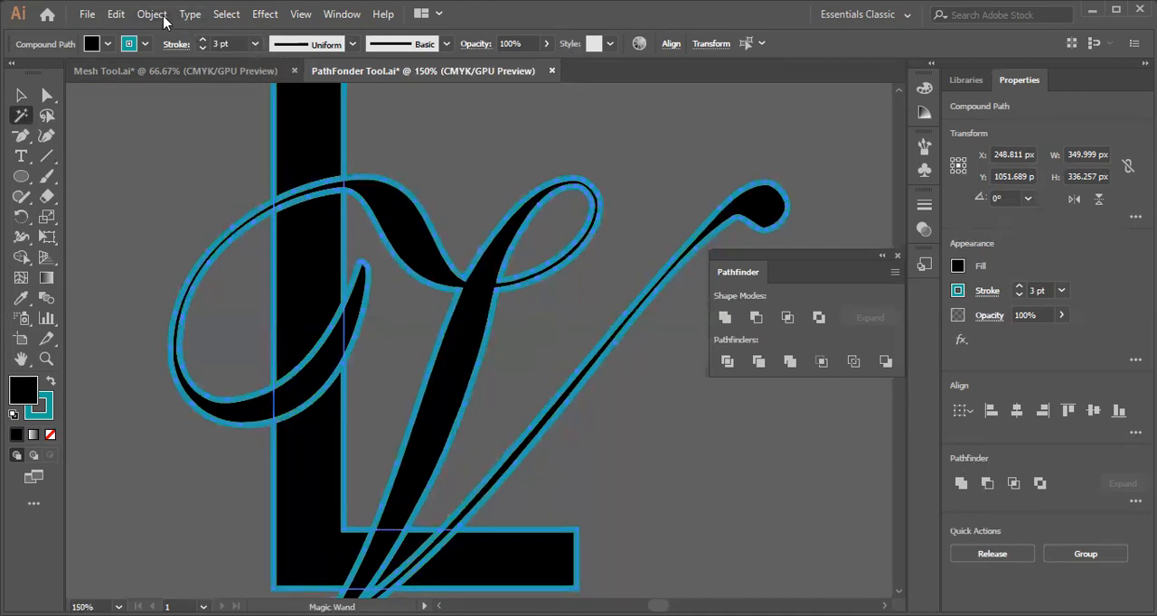
Expand the letters' fills and strokes and apply the Pathfinder Trim operation to them.
left_click(159, 17)
left_click(20, 94)
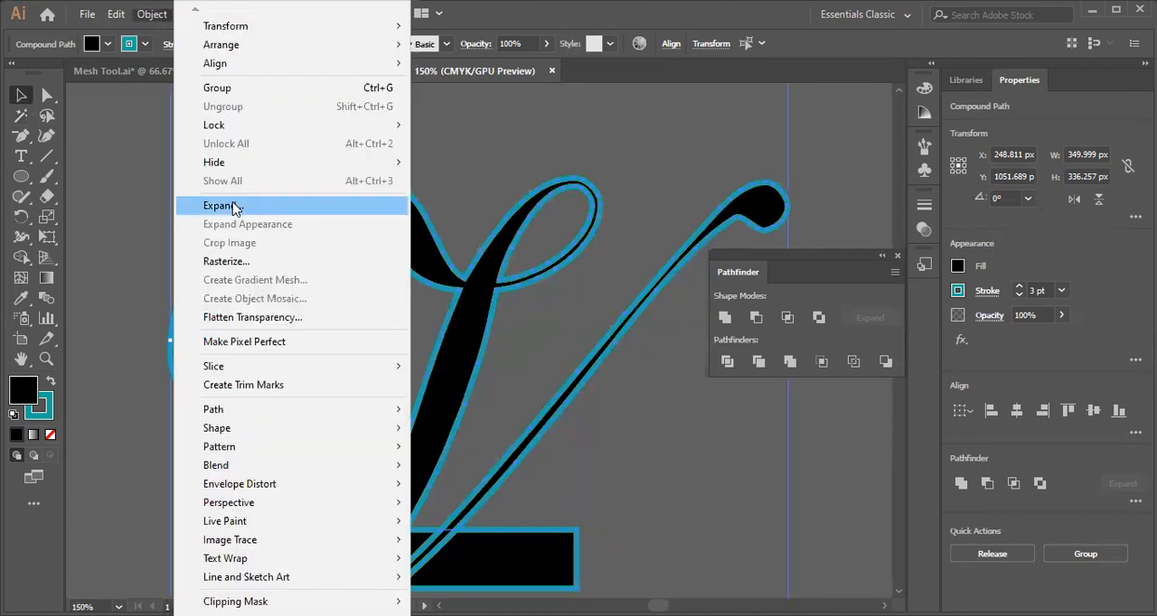
left_click(233, 206)
left_click(761, 361)
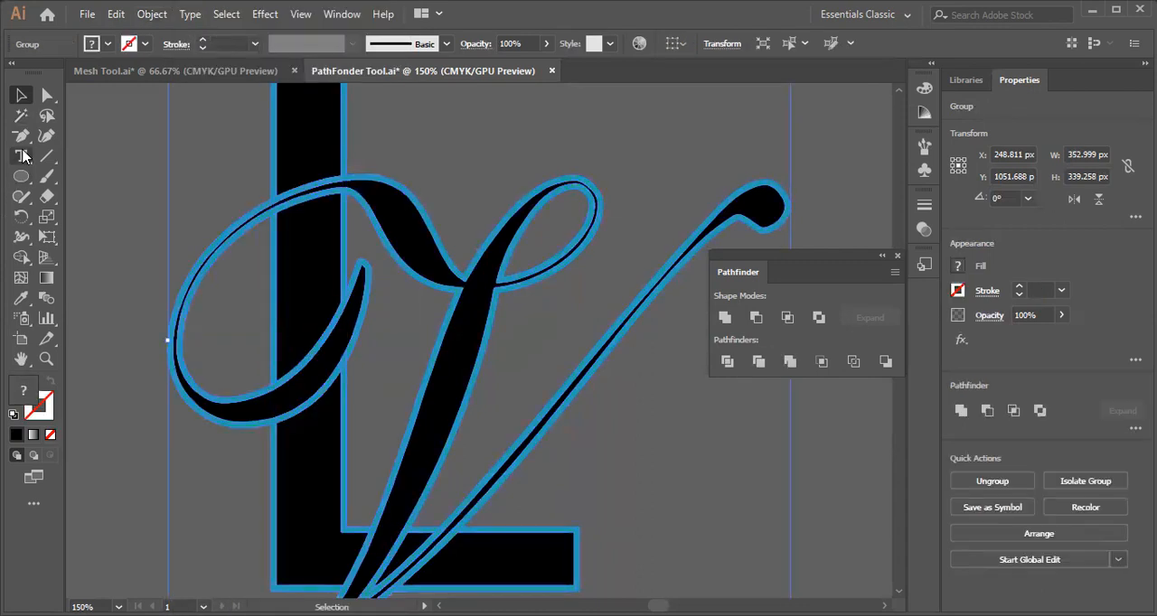
Select every teal area of the trimmed monogram with the Magic Wand and delete it, leaving gaps around the V.
left_click(21, 115)
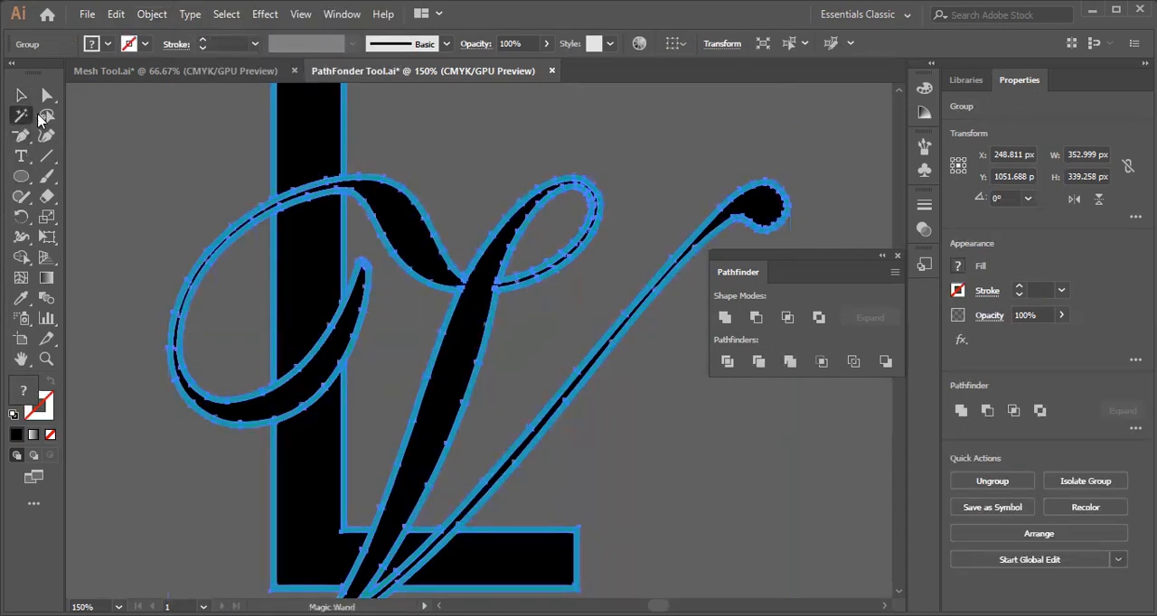
left_click(545, 277)
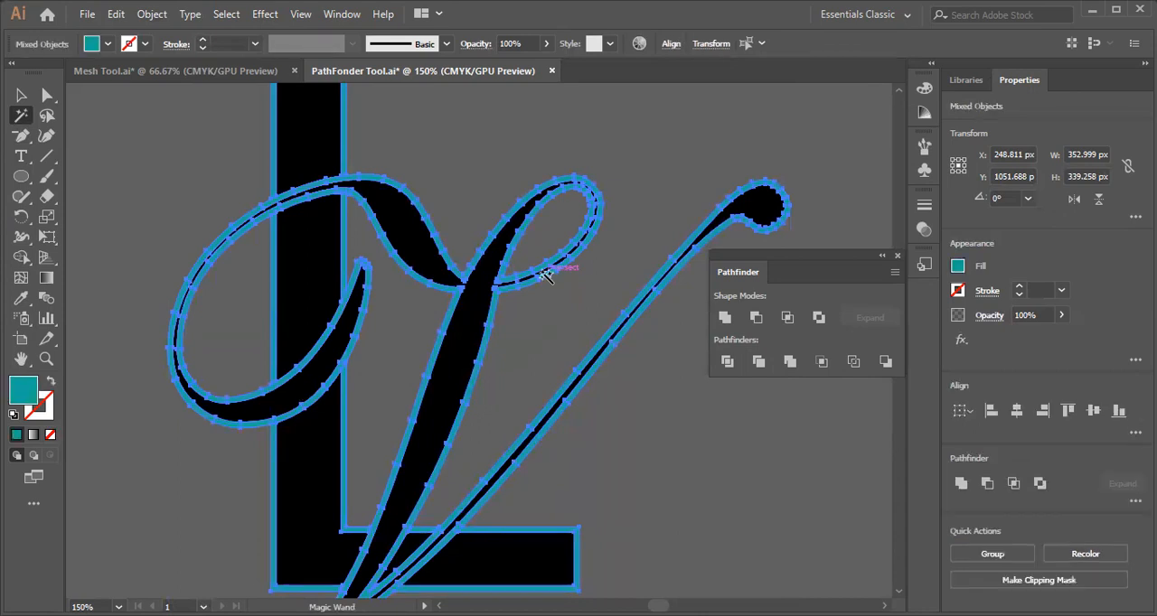
key("ctrl+shift+a")
scroll(546, 276, "down", 2)
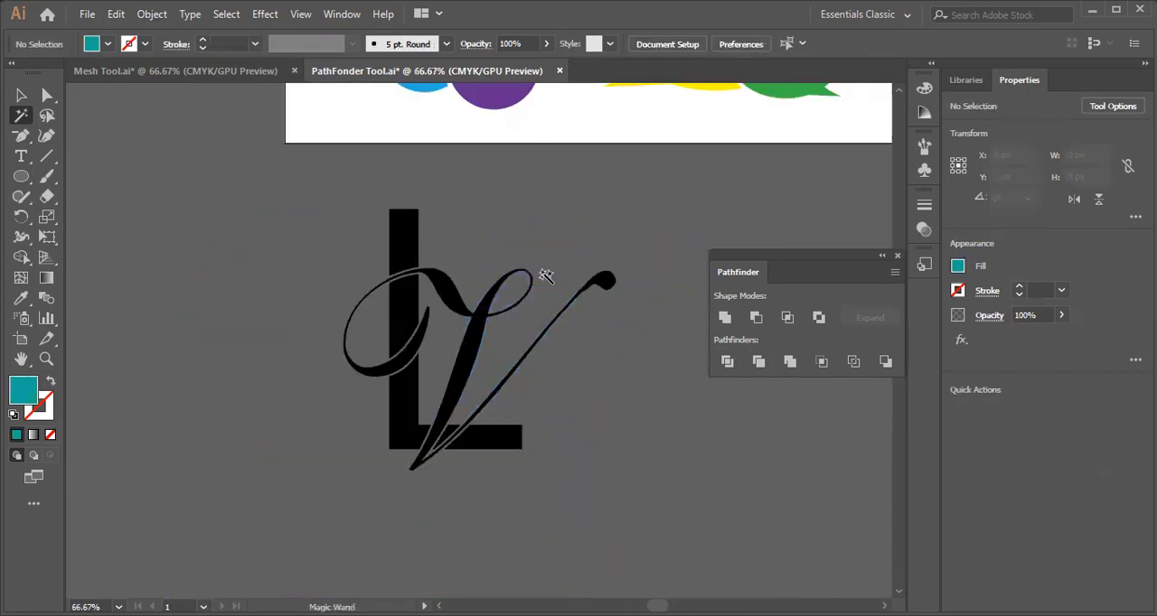
Close the Pathfinder panel and examine the gaps where the V crosses the L's stem and foot.
left_click(21, 95)
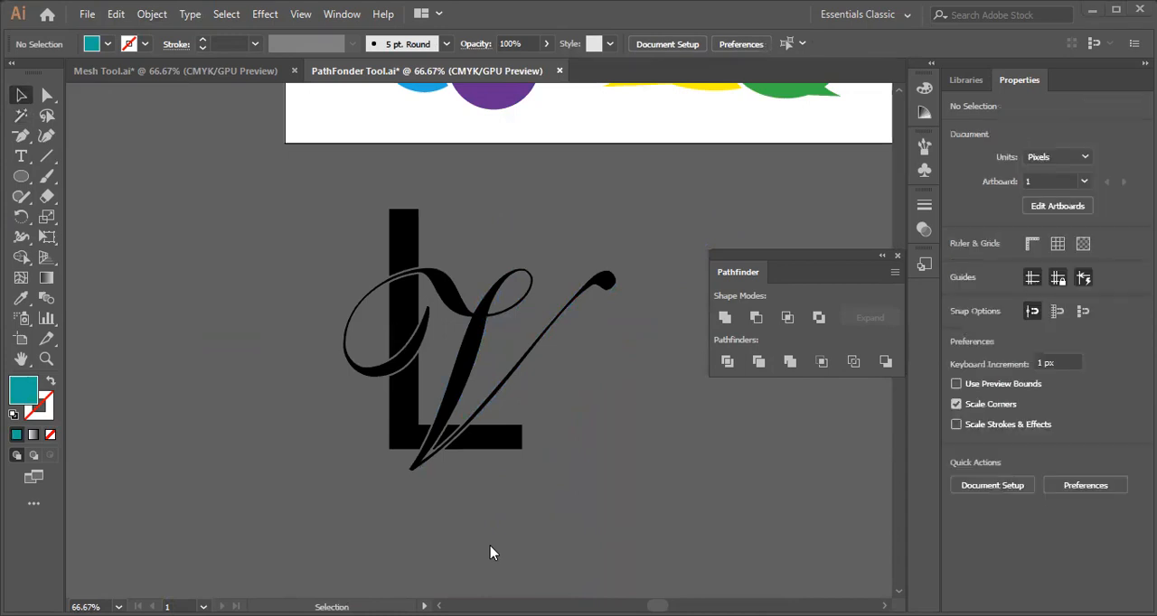
left_click(898, 257)
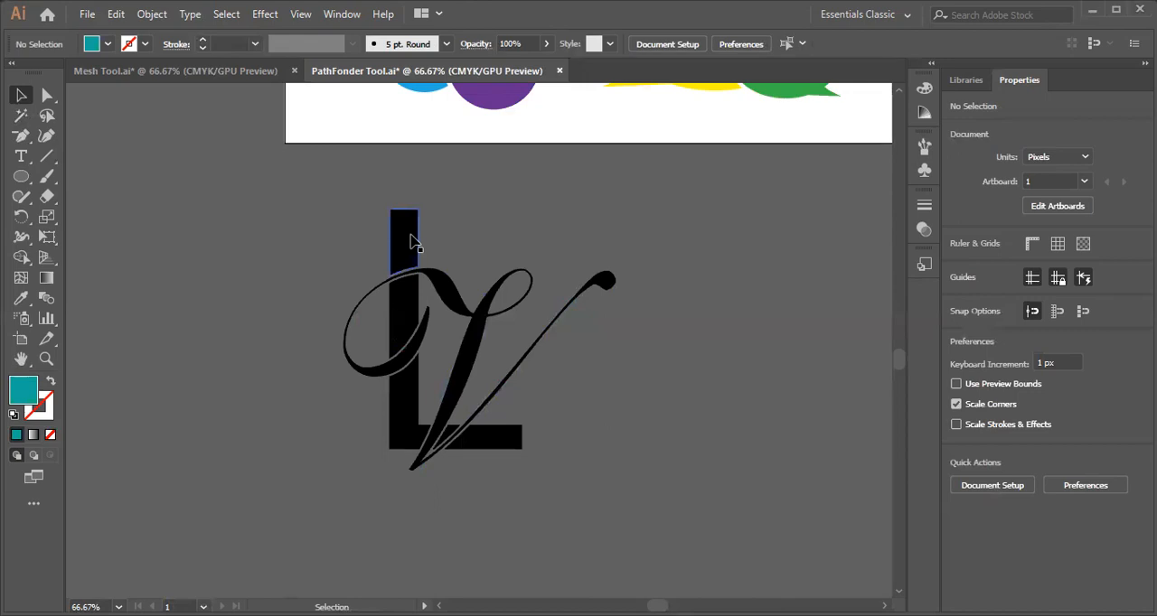
key("ctrl+1")
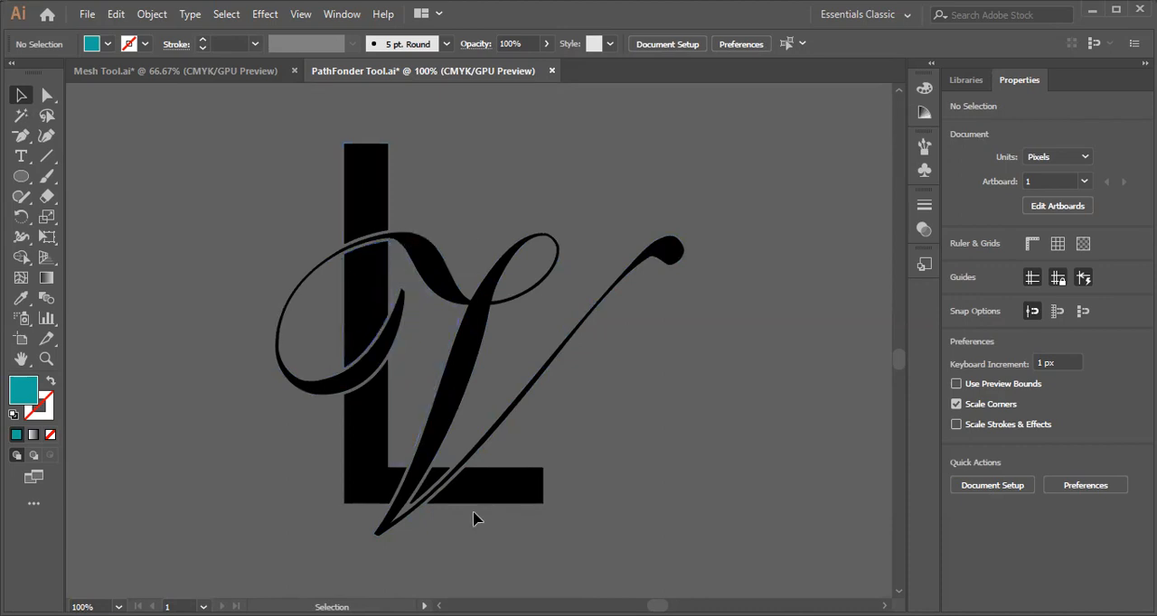
key("ctrl+equal")
key("ctrl+equal")
scroll(460, 507, "down", 5)
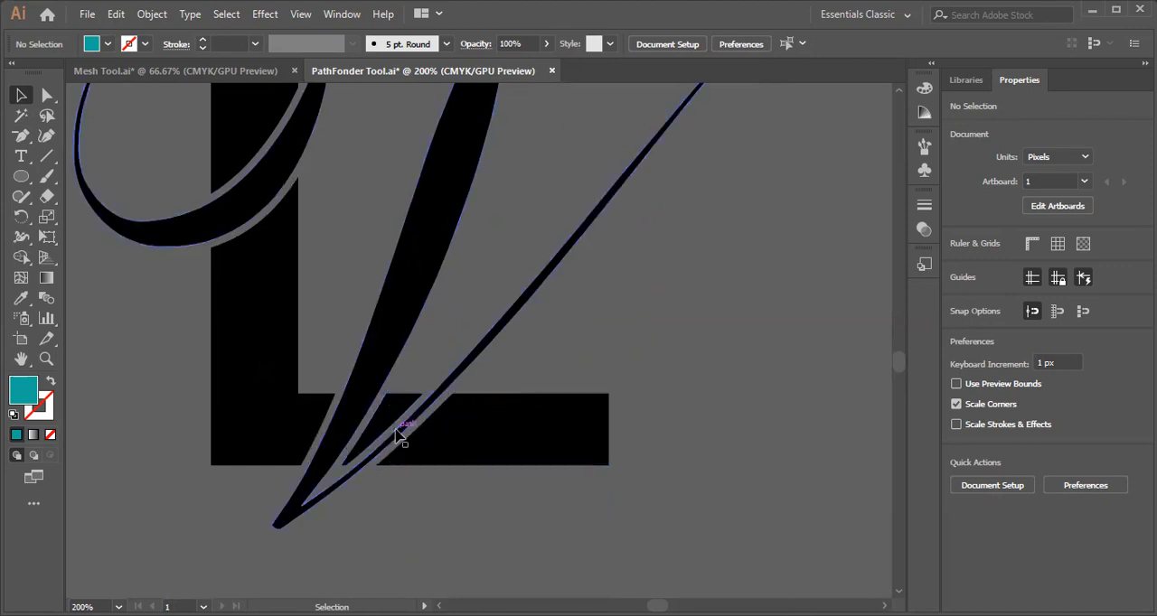
key("ctrl+minus")
key("ctrl+minus")
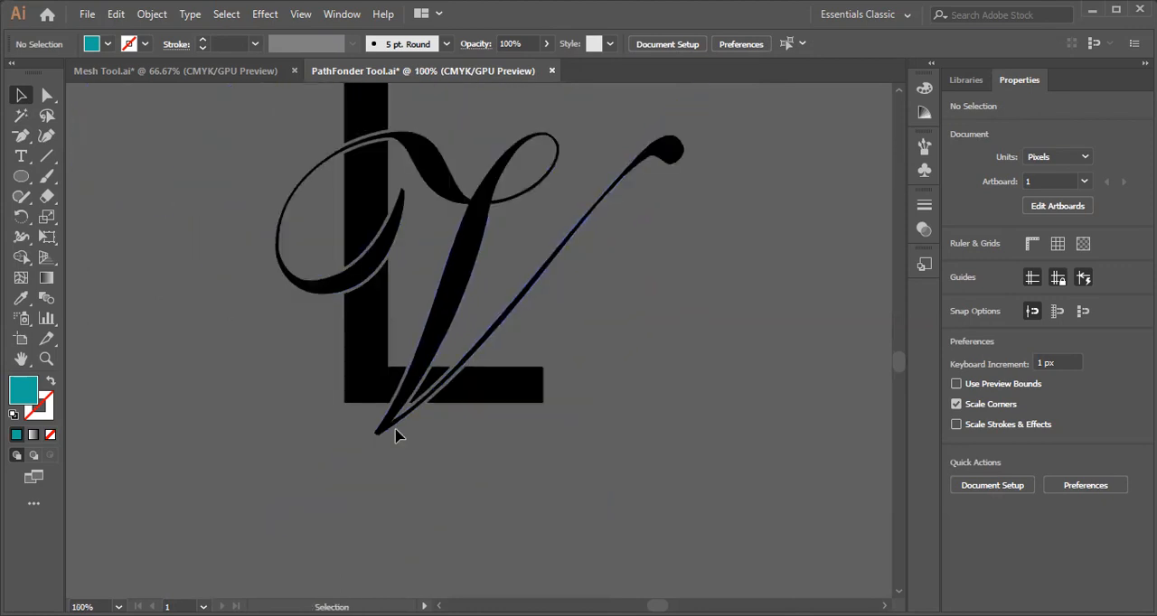
scroll(395, 436, "up", 3)
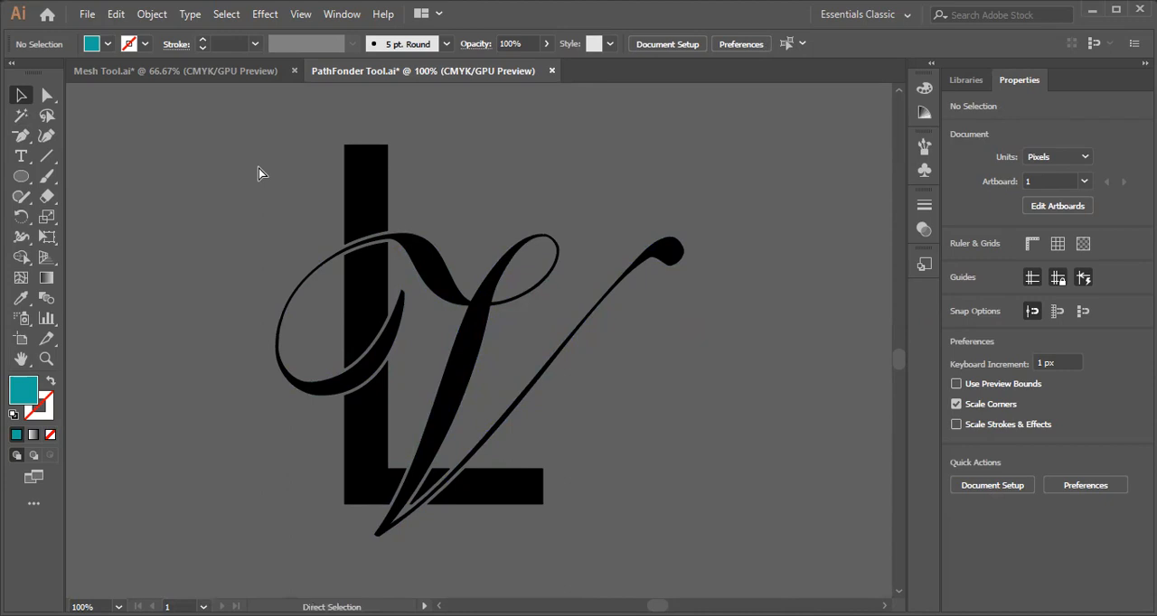
Undo the teal removal, trimming, expansion and 3 pt stroke weight on the monogram.
key("ctrl+a")
key("ctrl+8")
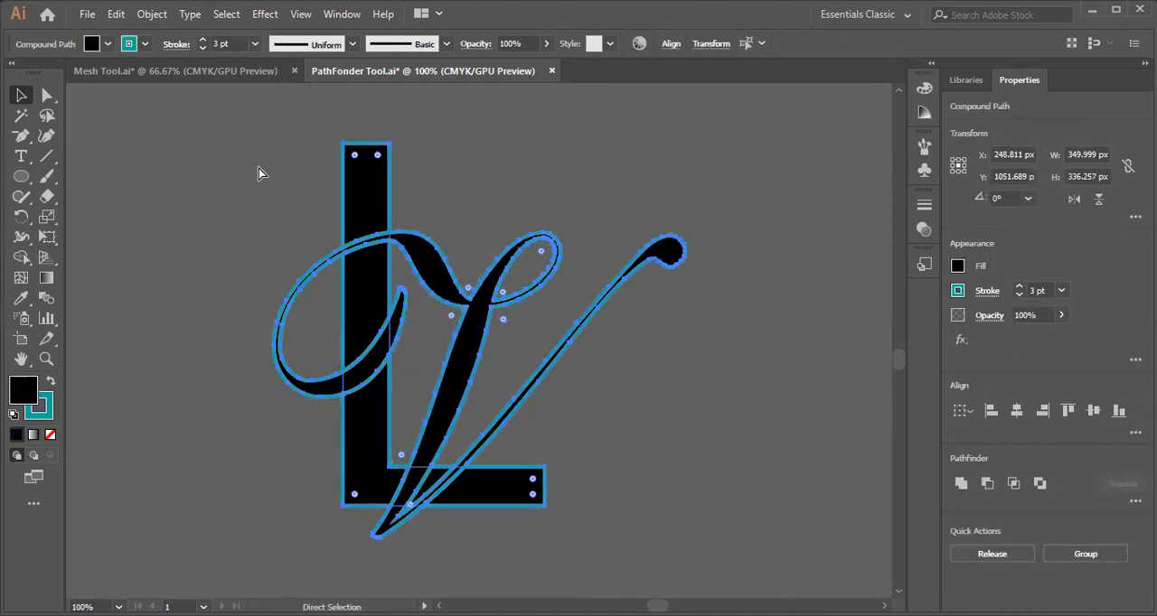
key("ctrl+z")
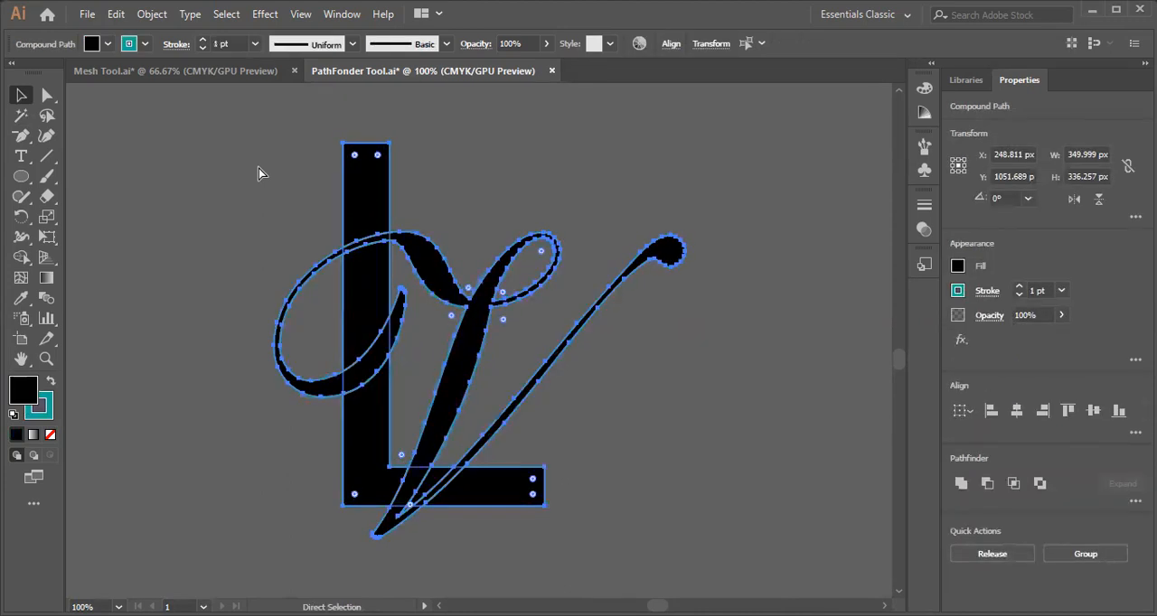
Offset the paths of both letters by 10 px with Miter joins and a miter limit of 2.
left_click(153, 16)
mouse_move(280, 409)
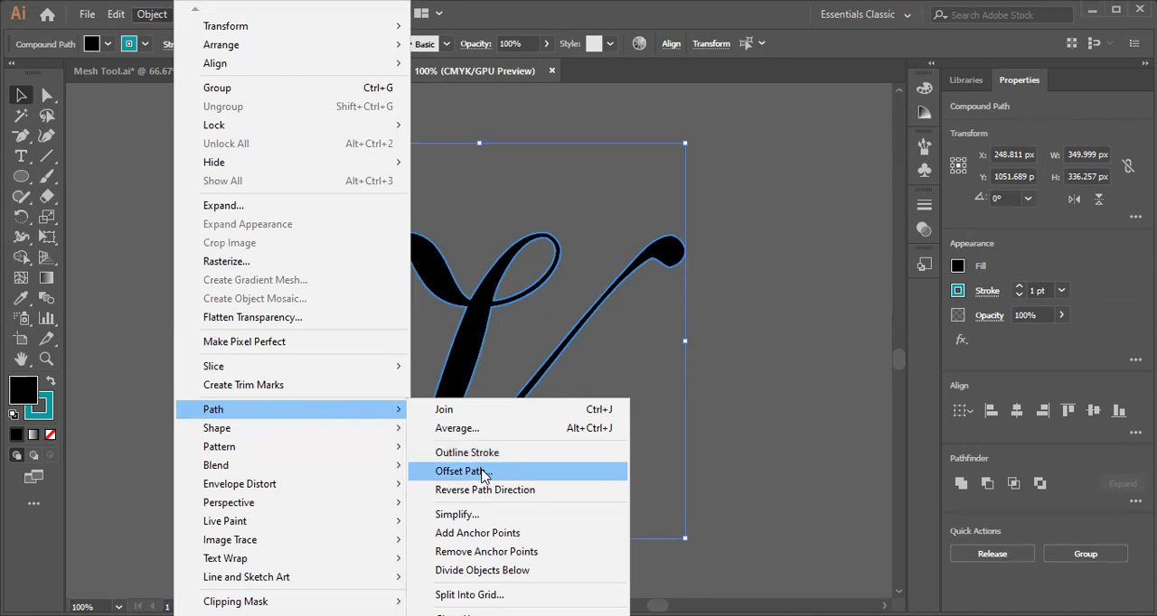
left_click(479, 472)
left_click(265, 201)
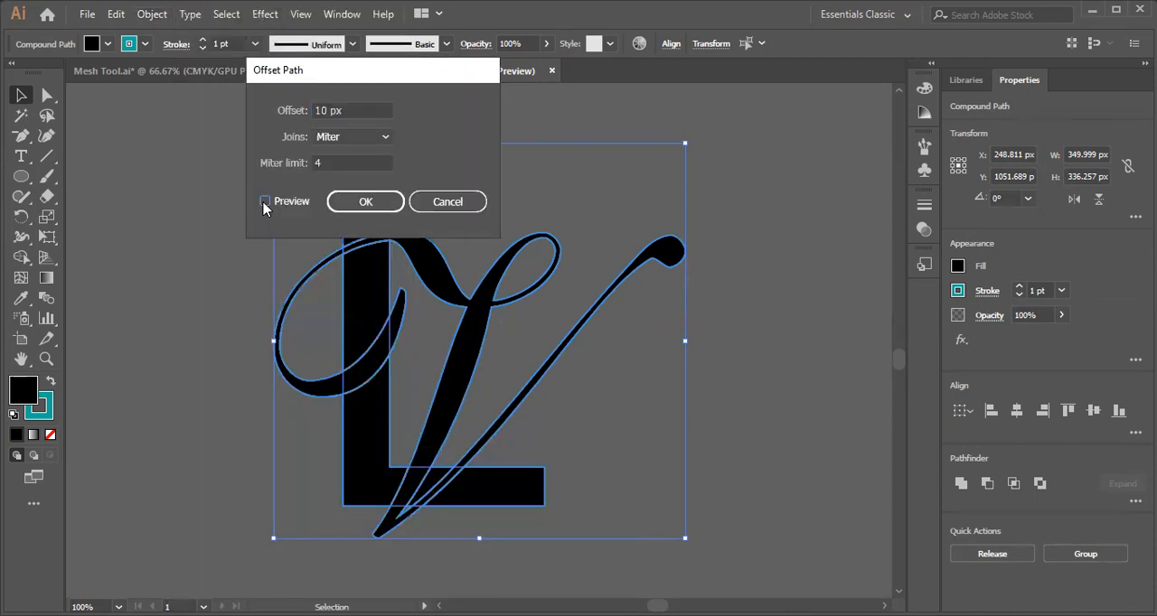
left_click(362, 160)
key("Down")
key("Up")
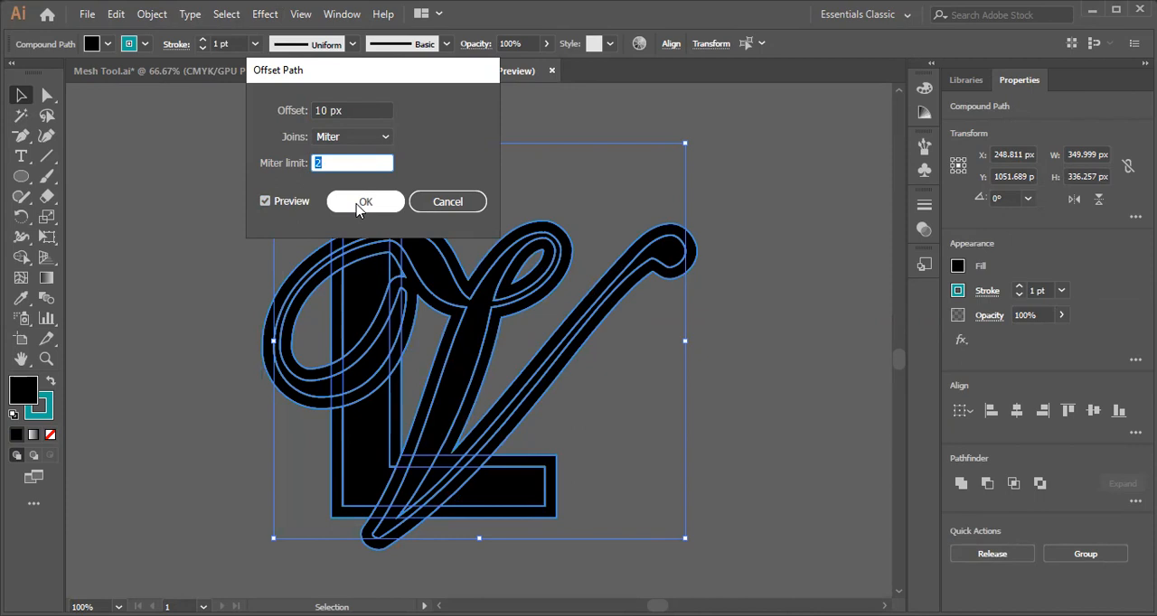
left_click(359, 204)
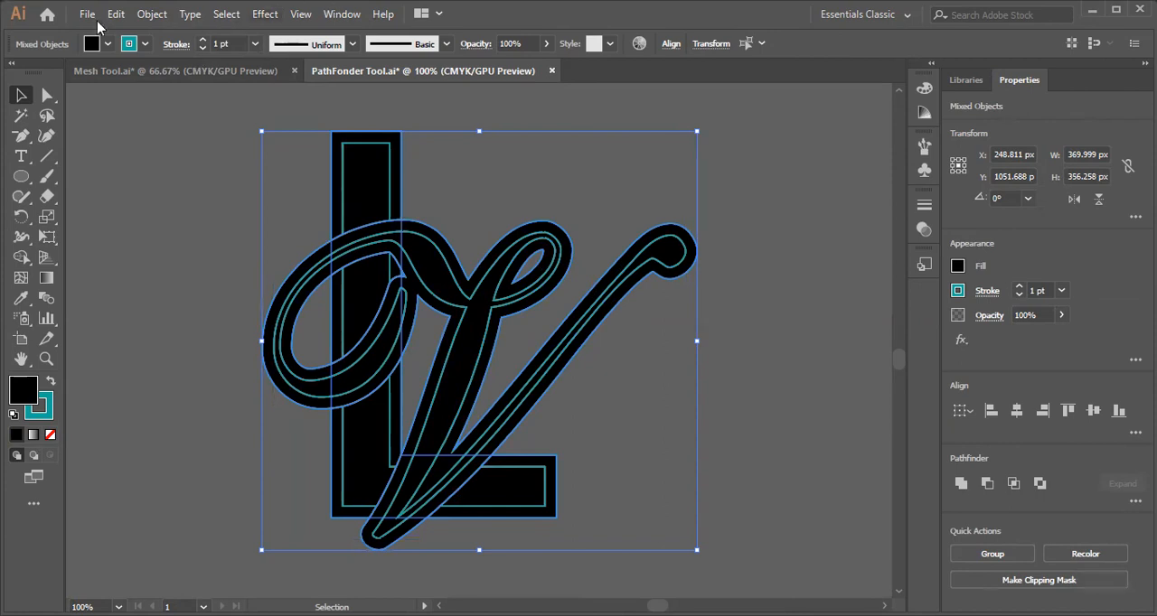
Expand the fills and strokes of the letters and their offset paths, and unite the selected shapes with Pathfinder.
left_click(152, 19)
left_click(238, 202)
left_click(656, 333)
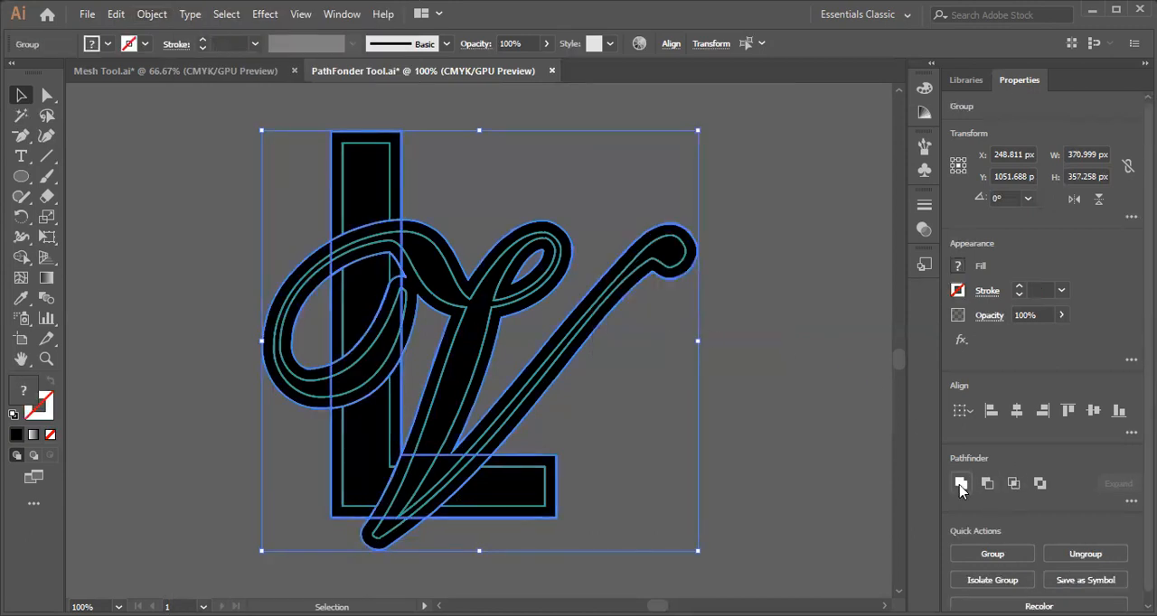
left_click(960, 485)
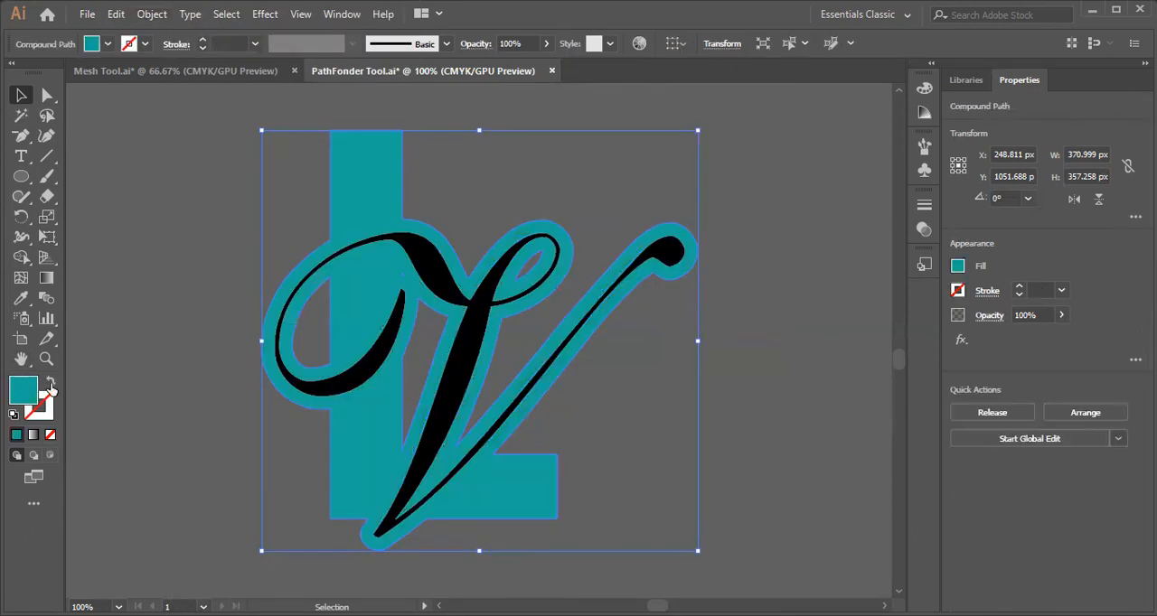
Swap the fill and stroke of the united offset shape to make it an unfilled teal outline, and deselect it.
left_click(52, 387)
left_click(178, 214)
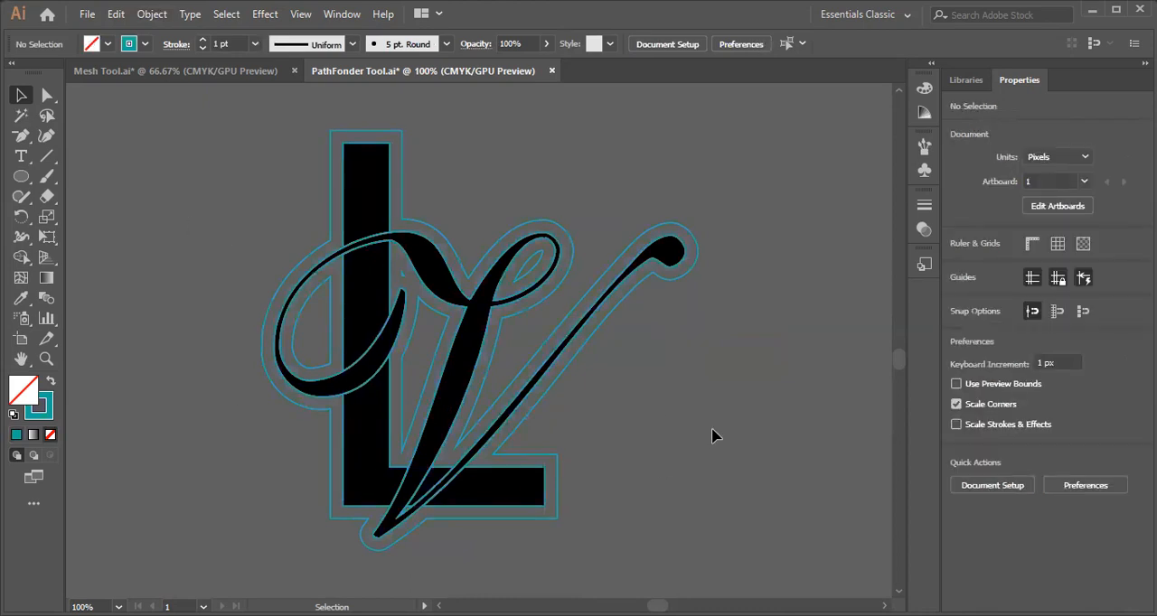
scroll(712, 436, "down", 1)
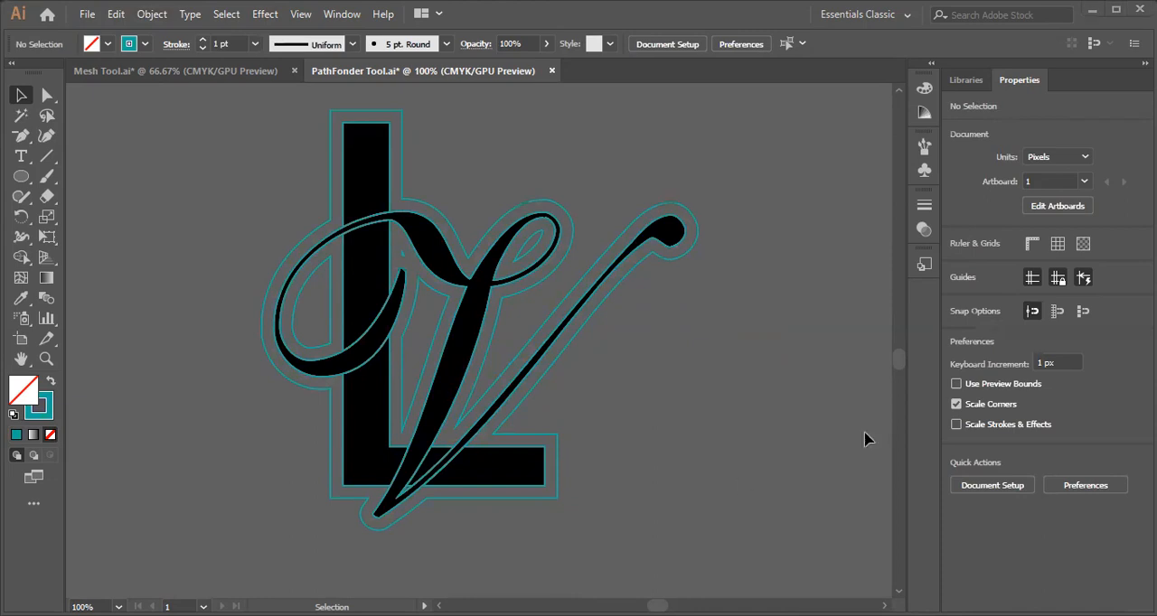
scroll(503, 497, "down", 2)
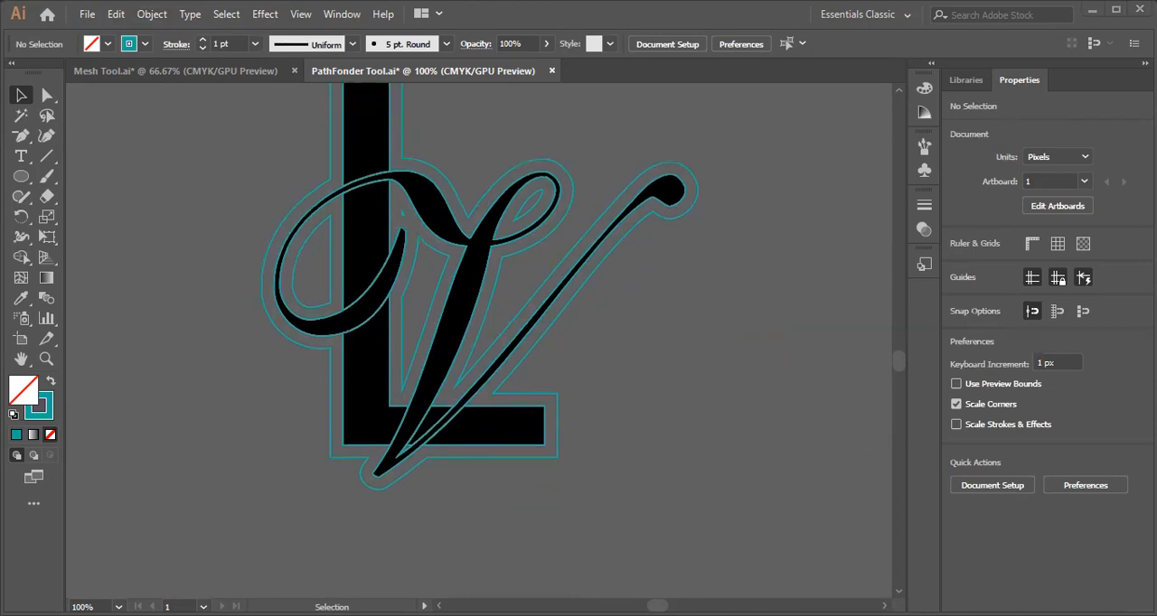